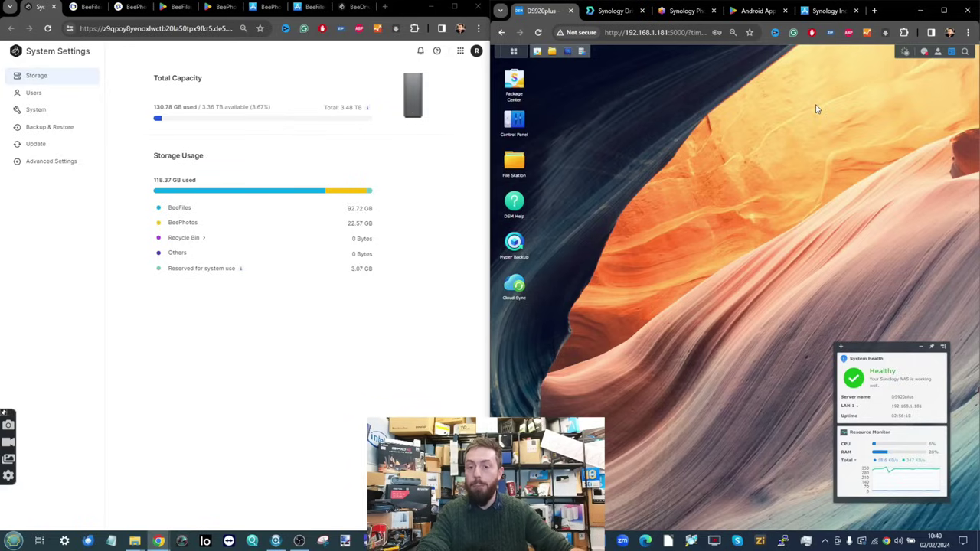
# View the Control Panel categories and the full list of installed applications on the DS920plus NAS
pyautogui.click(523, 120)
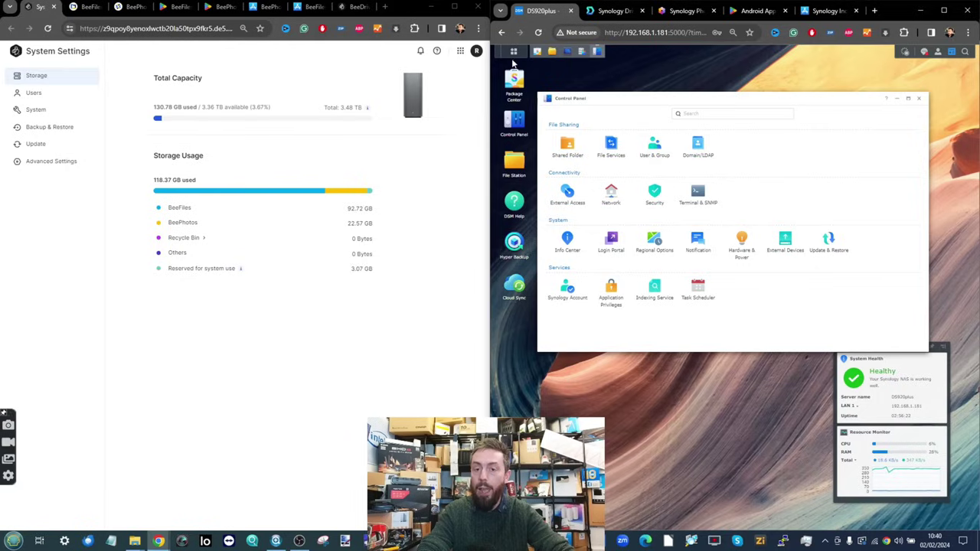
pyautogui.click(514, 52)
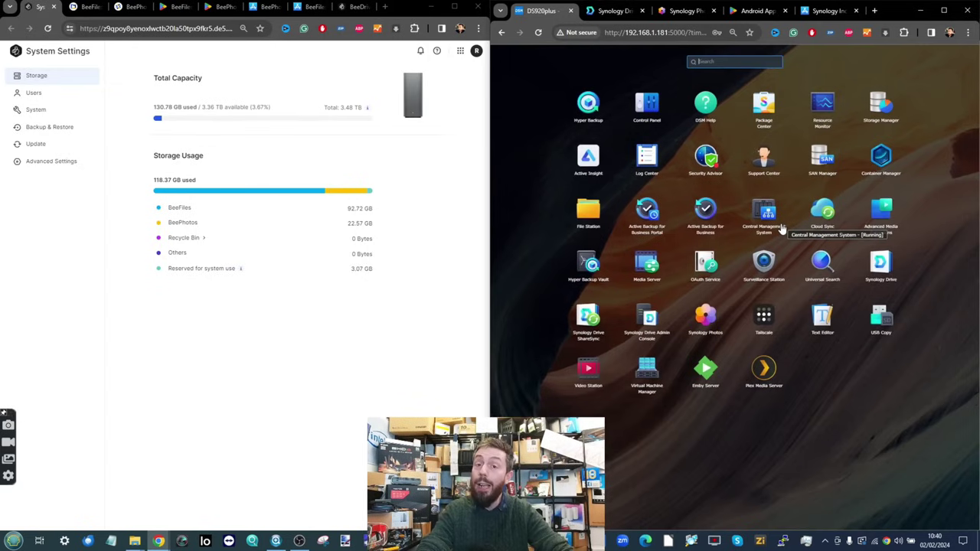
pyautogui.click(817, 365)
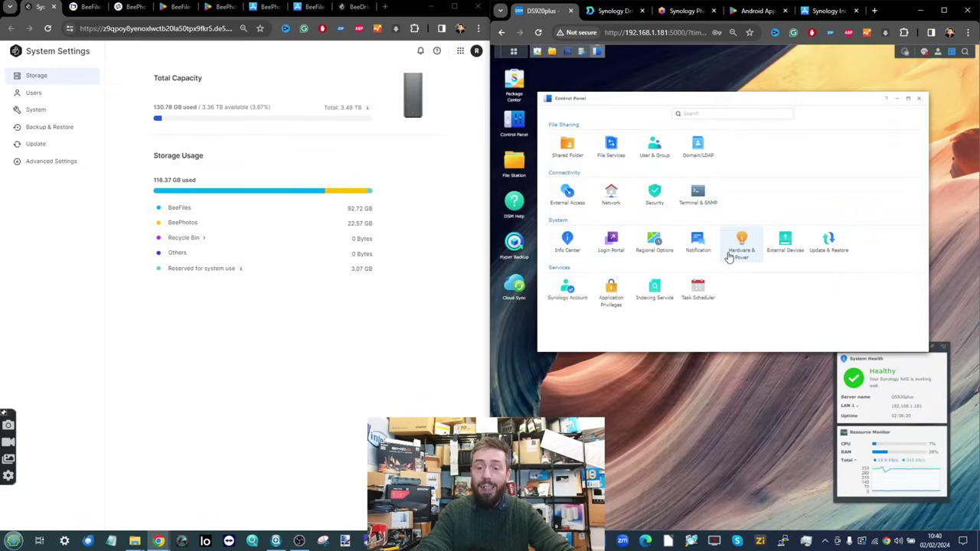
# View the performance overview in Resource Monitor on the NAS, and minimize its window
pyautogui.click(514, 51)
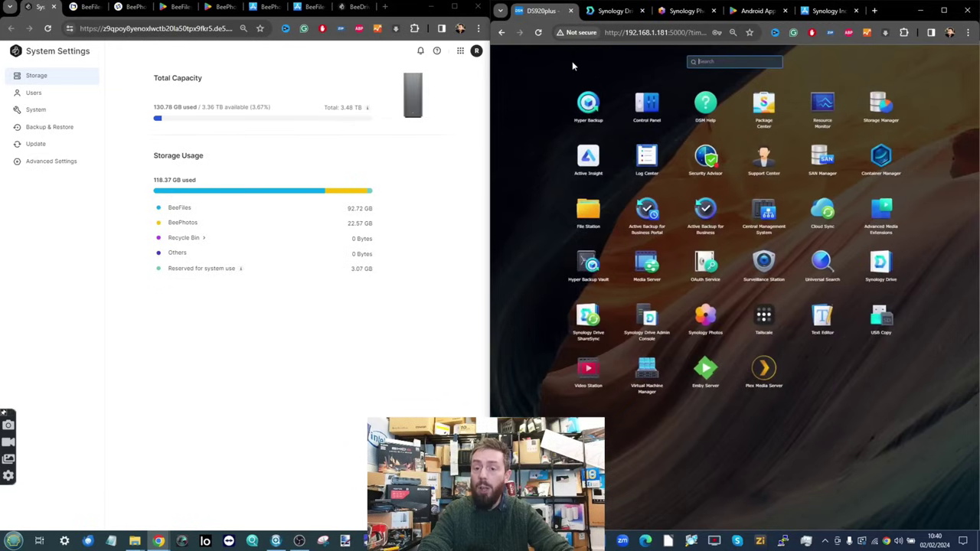
pyautogui.click(815, 111)
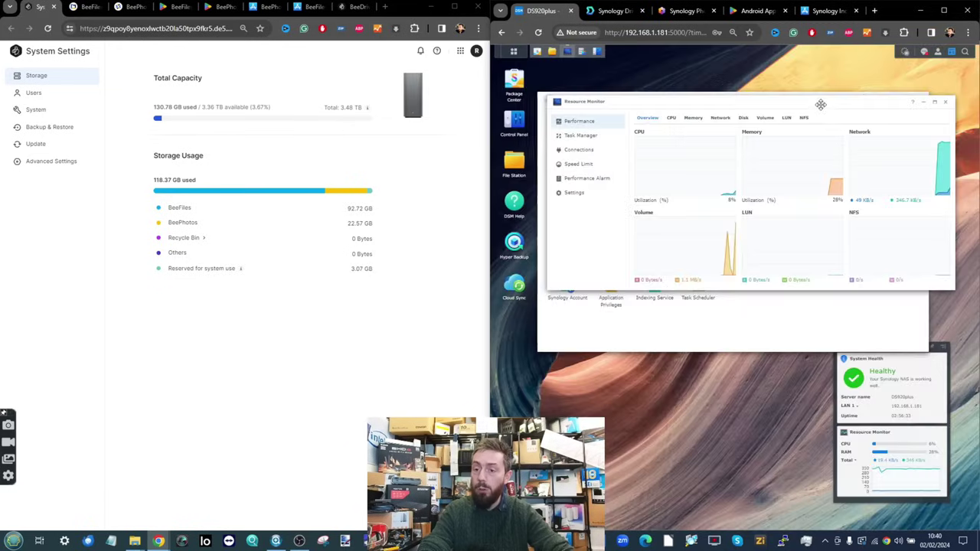
pyautogui.click(925, 103)
# Look at the NAS shared folders in File Station, and clear the open windows from the desktop
pyautogui.click(551, 51)
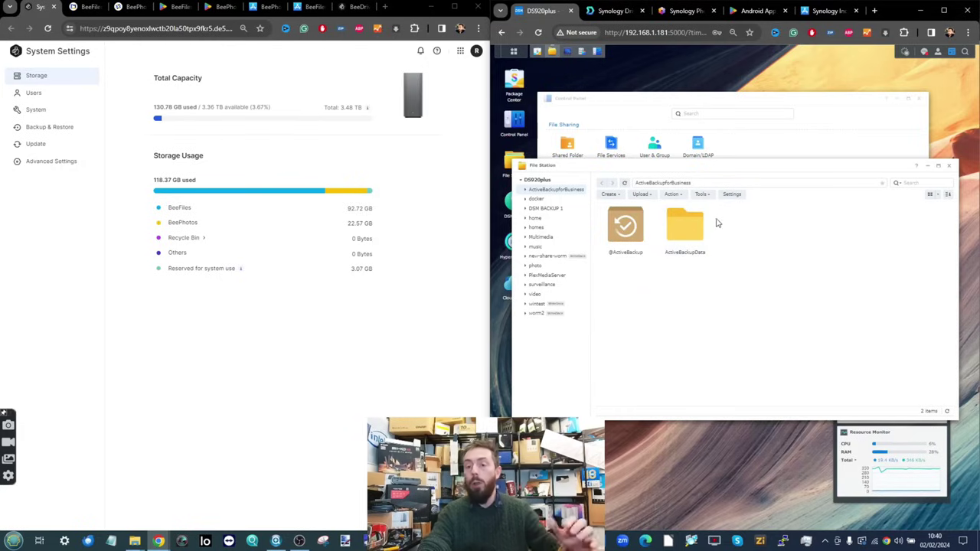
pyautogui.moveTo(669, 169); pyautogui.dragTo(678, 124)
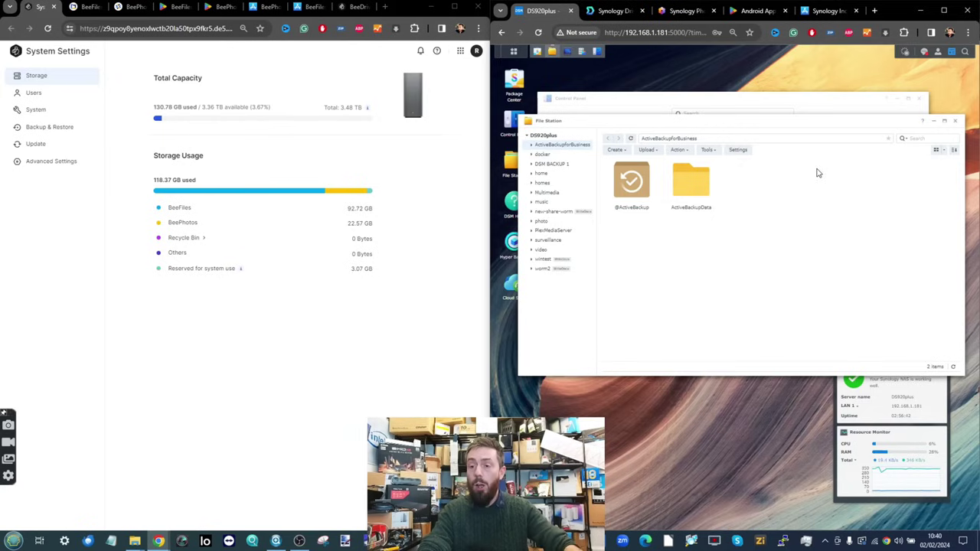
pyautogui.click(934, 121)
pyautogui.click(899, 101)
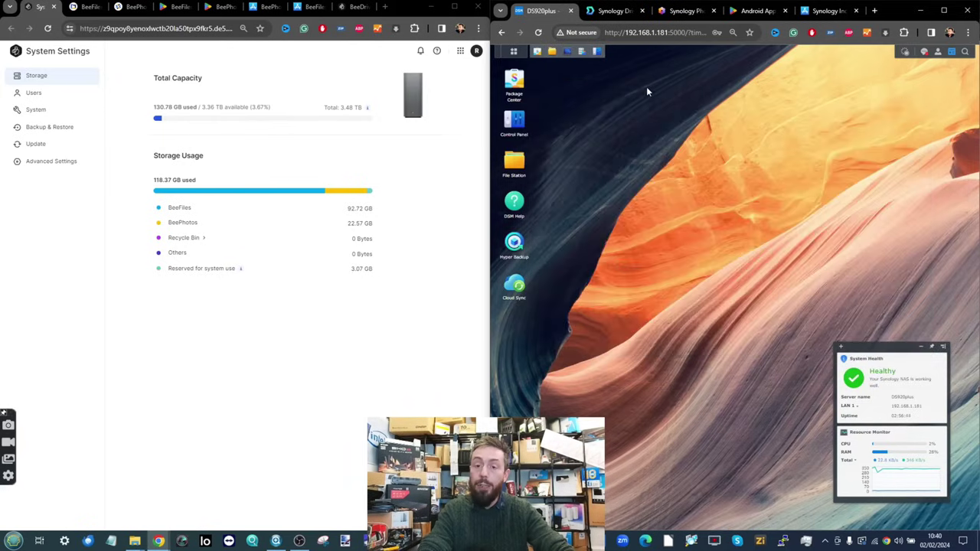
# Browse the available Synology and open-source packages in Package Center, and minimize it
pyautogui.doubleClick(525, 84)
pyautogui.scroll(-10, 722, 192)
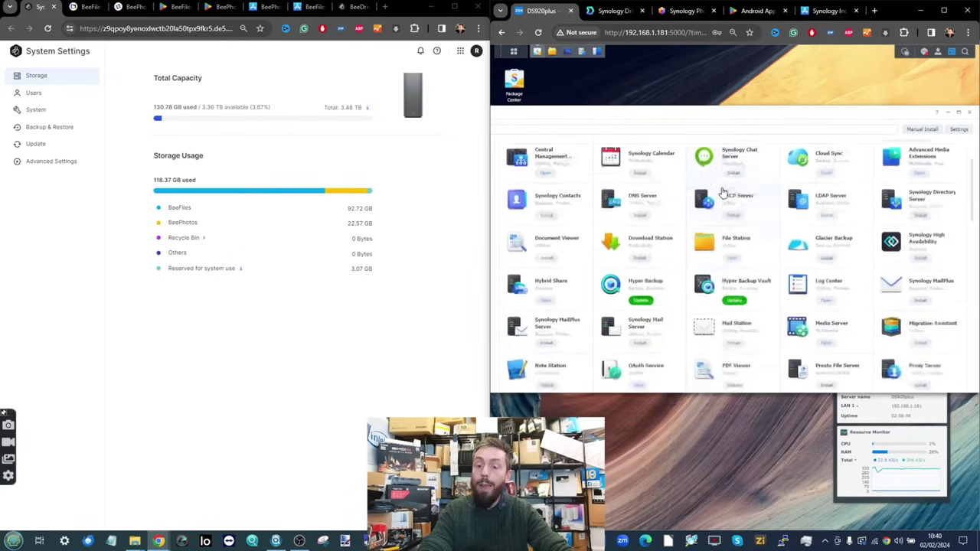
pyautogui.scroll(3, 722, 192)
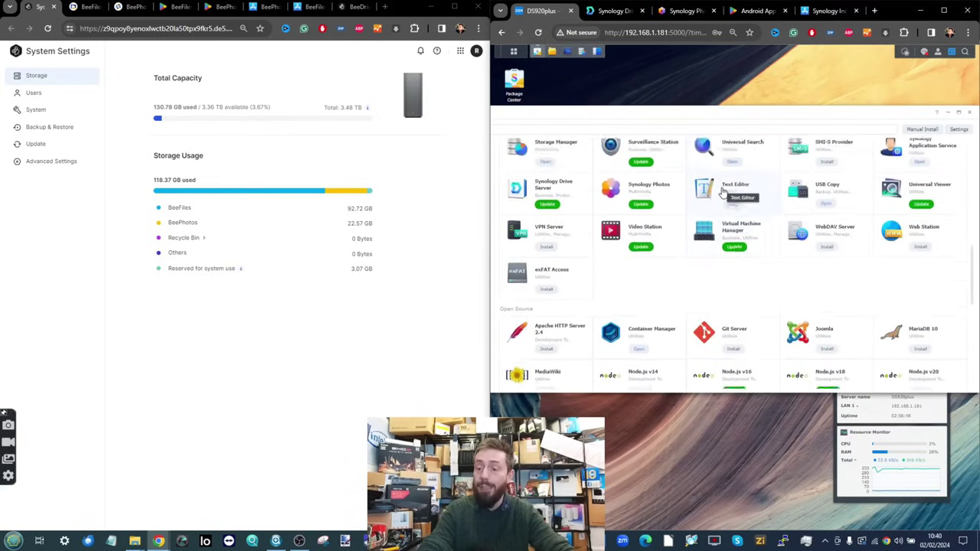
pyautogui.scroll(7, 722, 192)
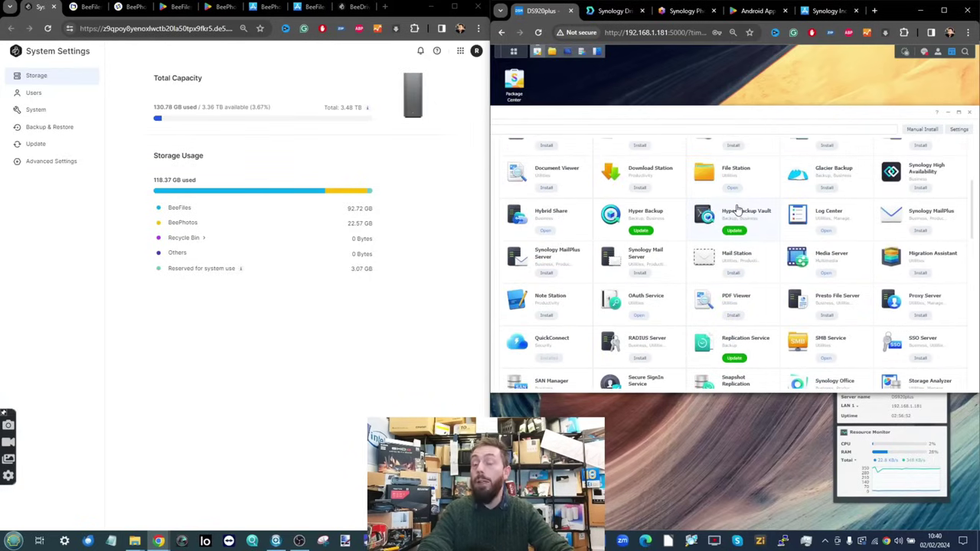
pyautogui.scroll(5, 737, 211)
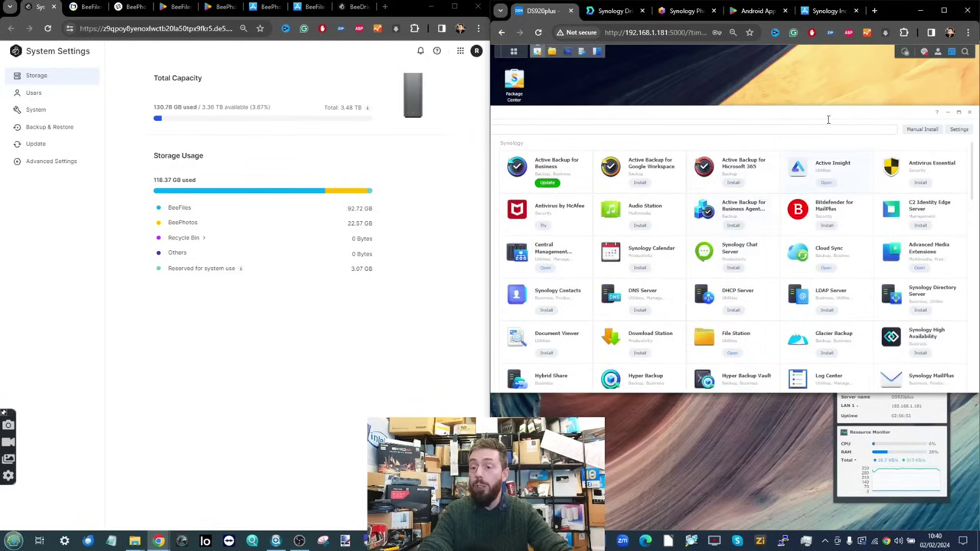
pyautogui.click(948, 114)
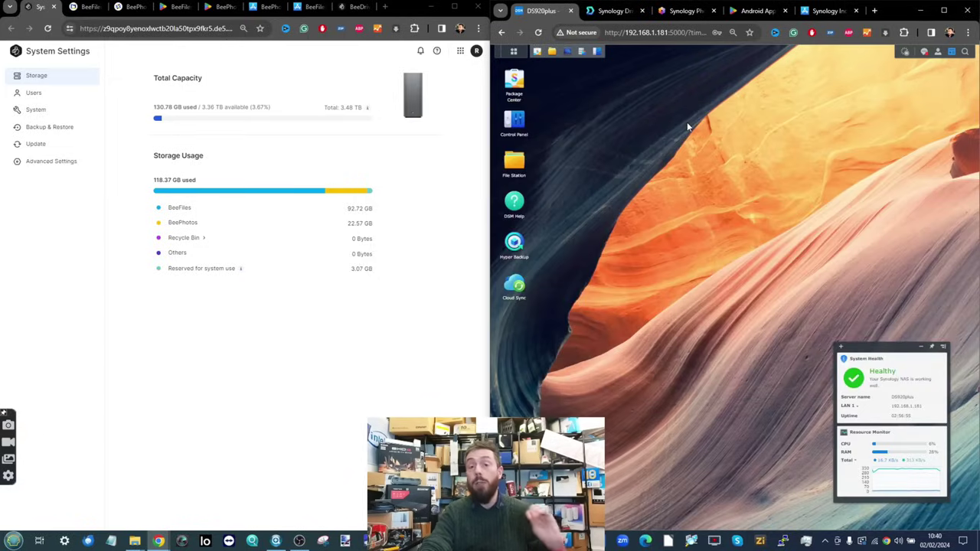
# Review Synology Drive and Synology's mobile apps on Google Play and the App Store, and return to the NAS desktop
pyautogui.click(613, 11)
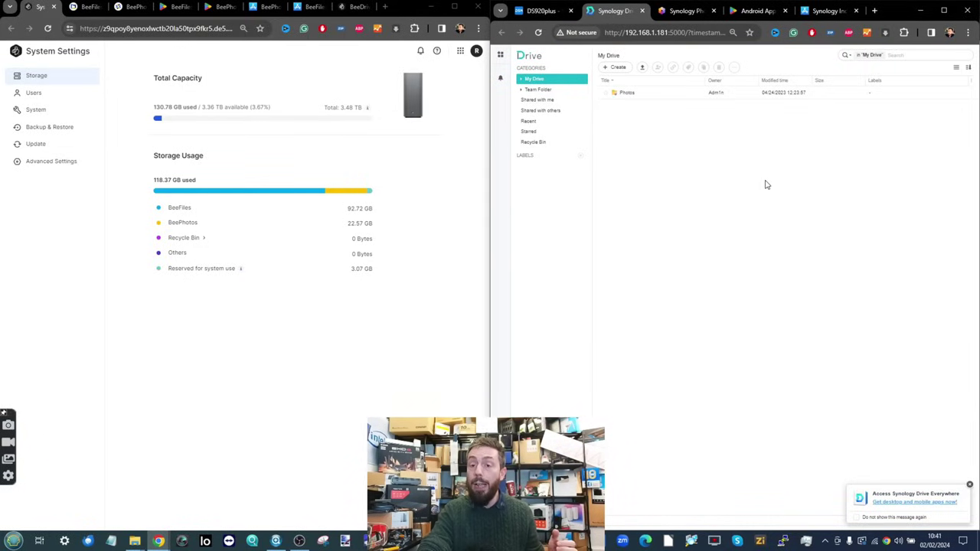
pyautogui.click(745, 11)
pyautogui.scroll(-5, 698, 168)
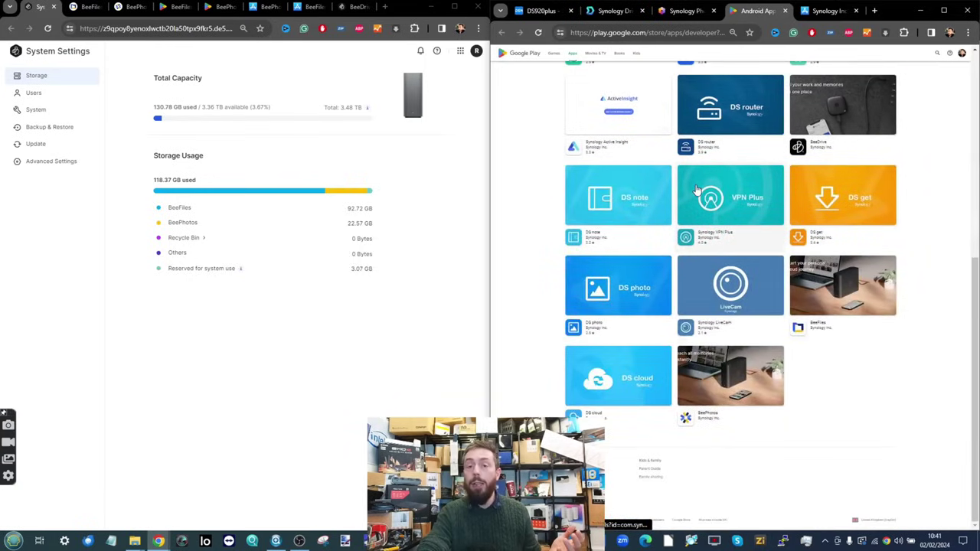
pyautogui.click(829, 11)
pyautogui.scroll(-3, 737, 162)
pyautogui.scroll(-1, 736, 162)
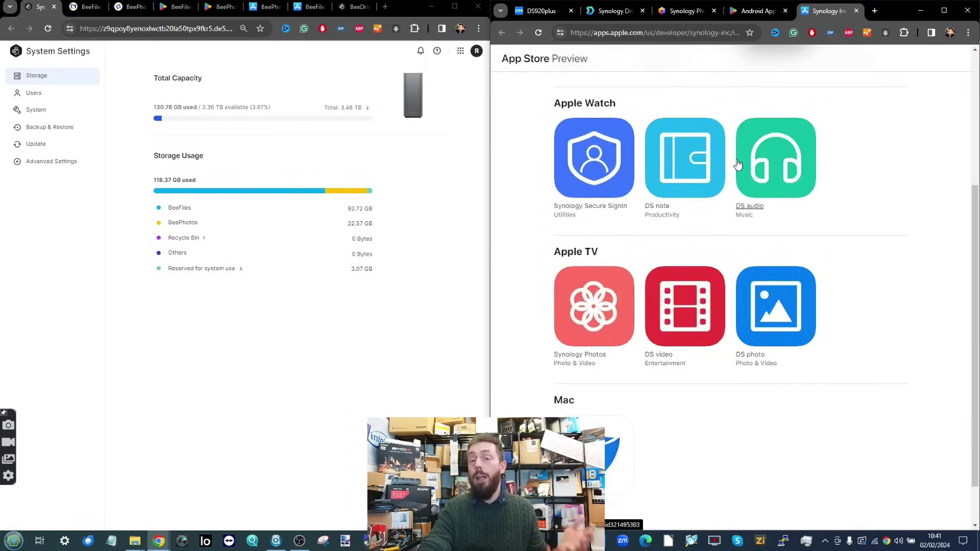
pyautogui.scroll(3, 737, 164)
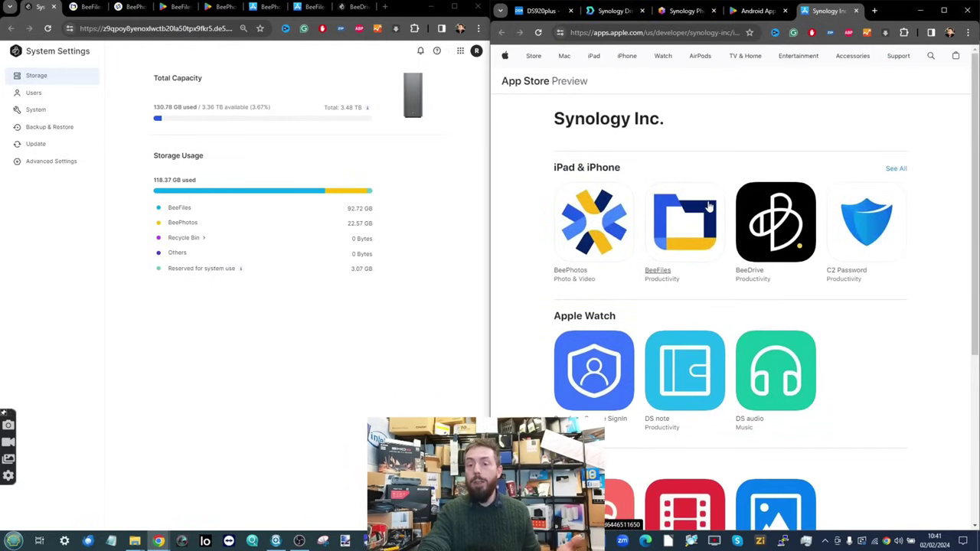
pyautogui.click(532, 12)
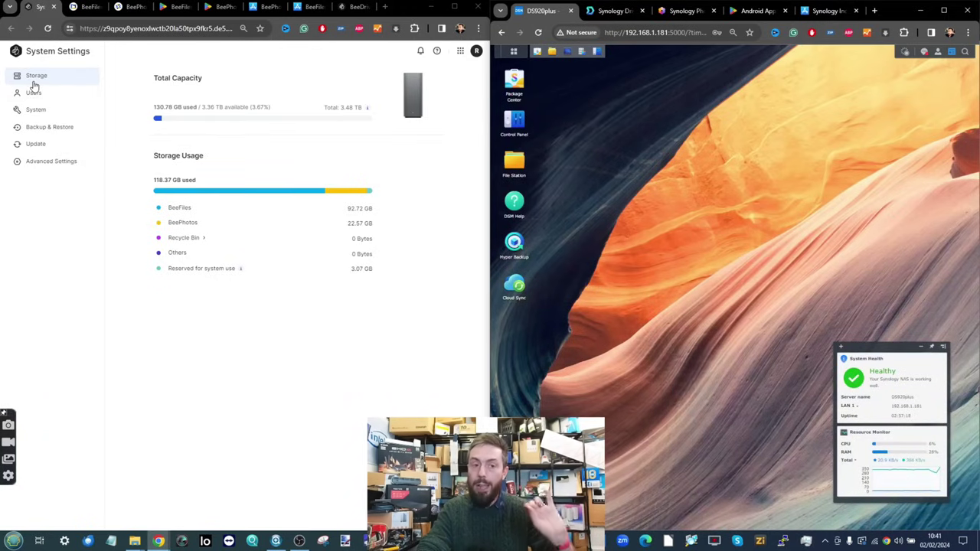
# Review the BeeFiles and BeePhotos listings in both mobile app stores, and bring up Synology Drive on the NAS side for comparison
pyautogui.click(176, 8)
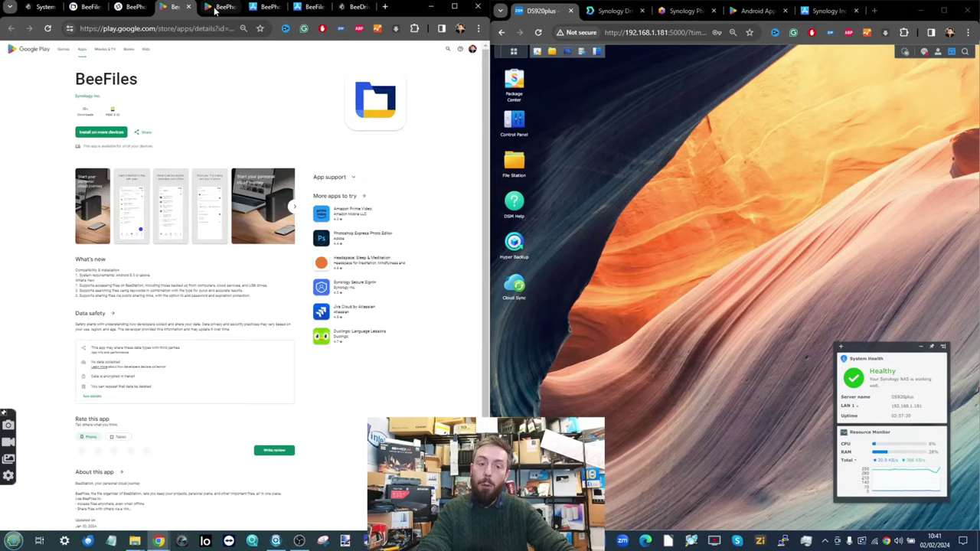
pyautogui.click(219, 8)
pyautogui.click(265, 8)
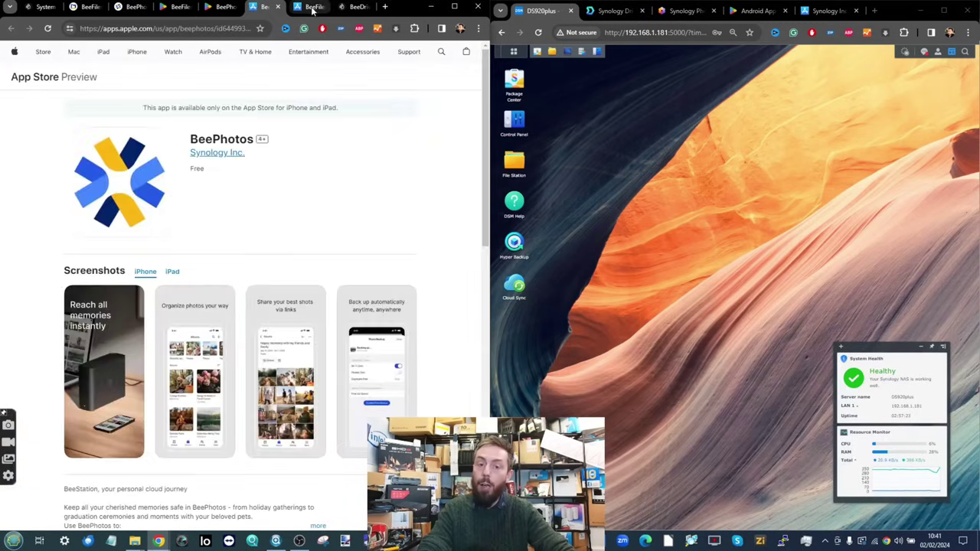
pyautogui.click(307, 8)
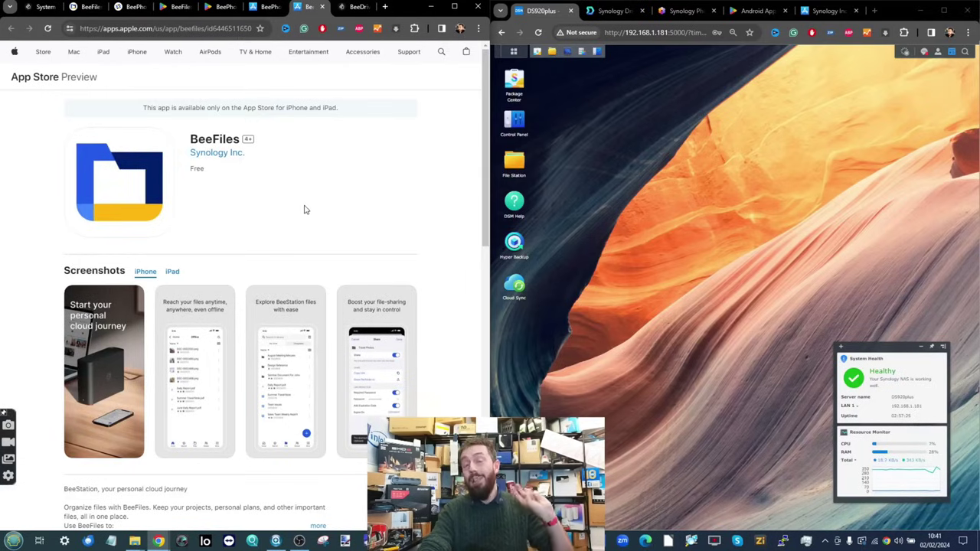
pyautogui.click(264, 11)
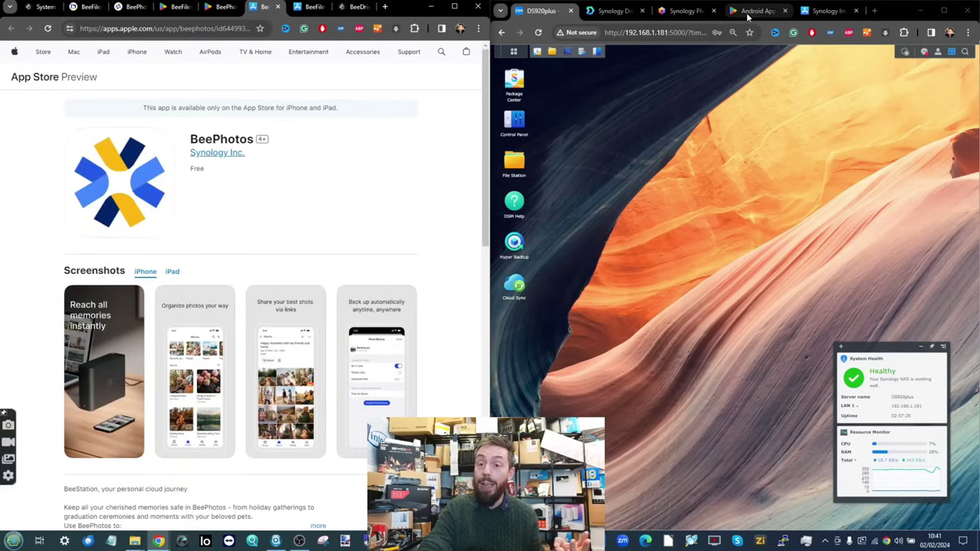
pyautogui.click(682, 10)
pyautogui.click(612, 11)
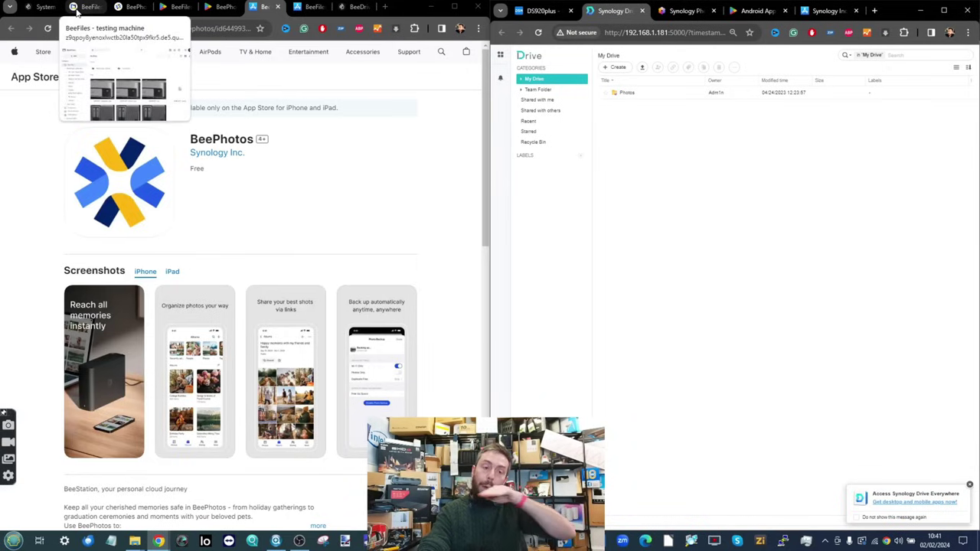
# Open the BeeStation's user management in System Settings and bring up the invitation for another user
pyautogui.click(42, 7)
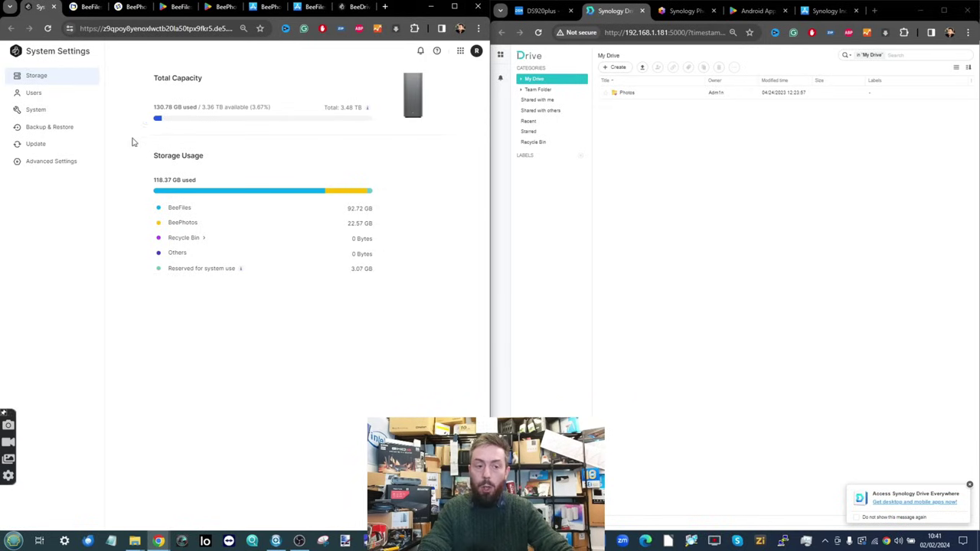
pyautogui.click(33, 93)
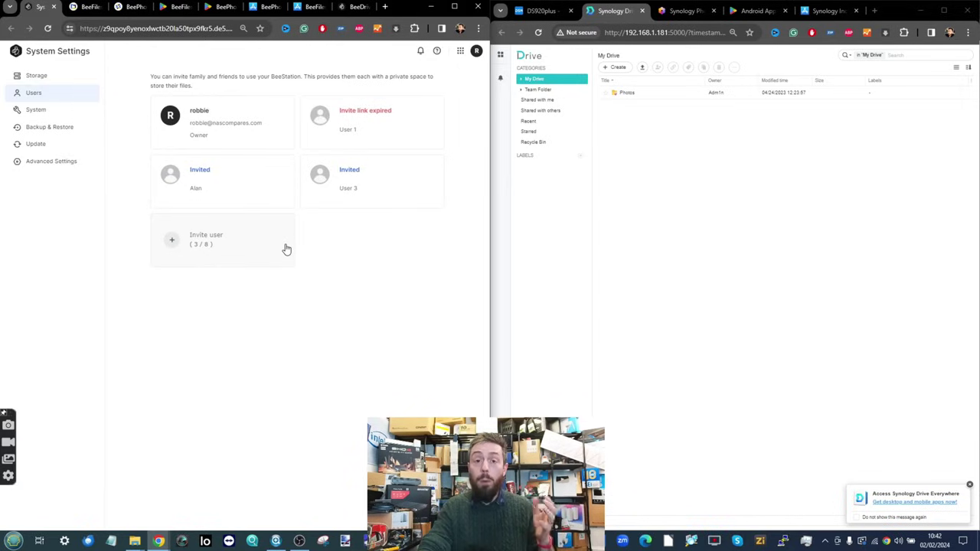
pyautogui.click(192, 242)
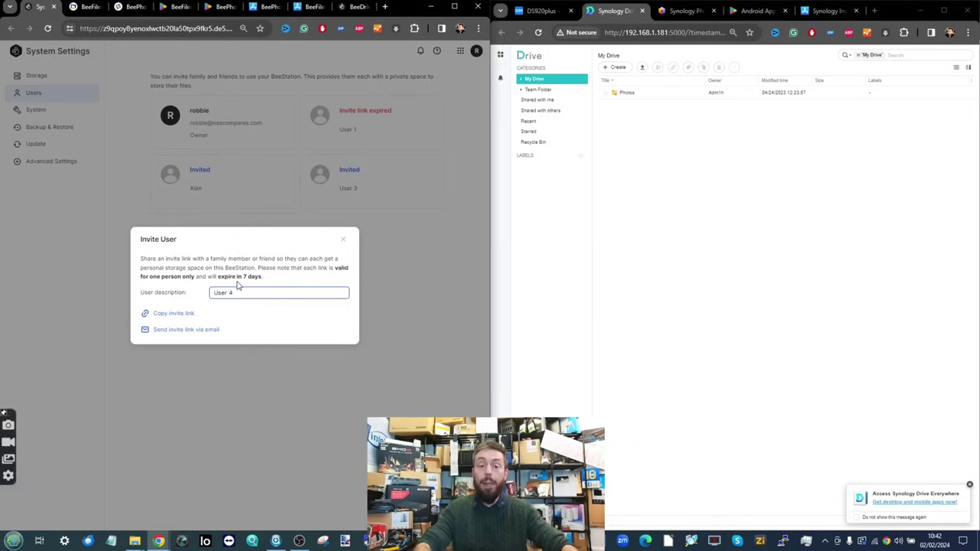
# Examine the new-user form under User & Group in the NAS Control Panel, and cancel it
pyautogui.click(540, 11)
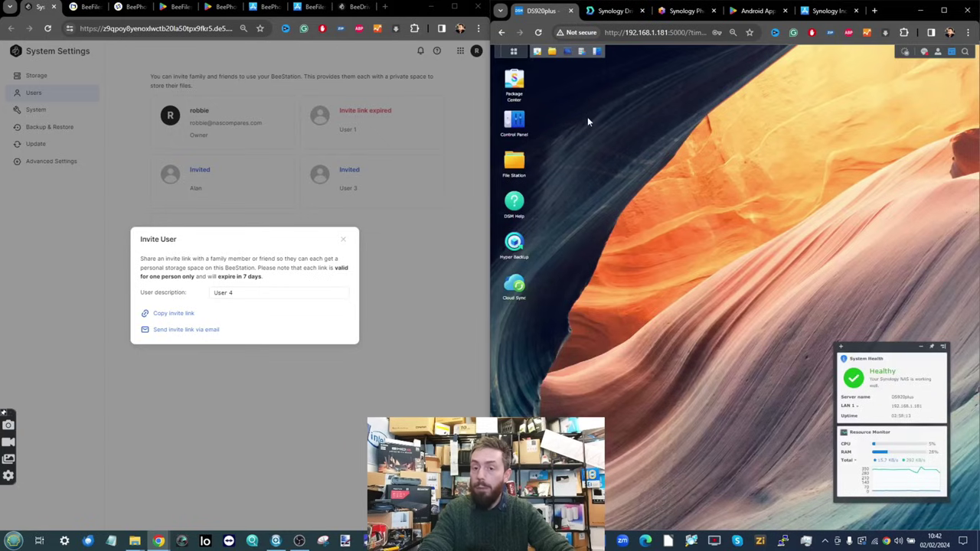
pyautogui.doubleClick(514, 121)
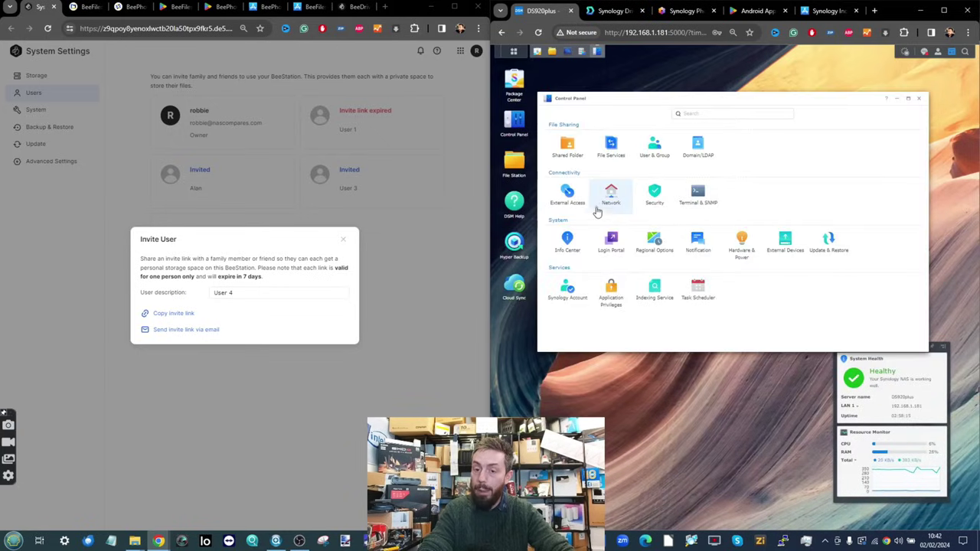
pyautogui.click(652, 147)
pyautogui.click(636, 129)
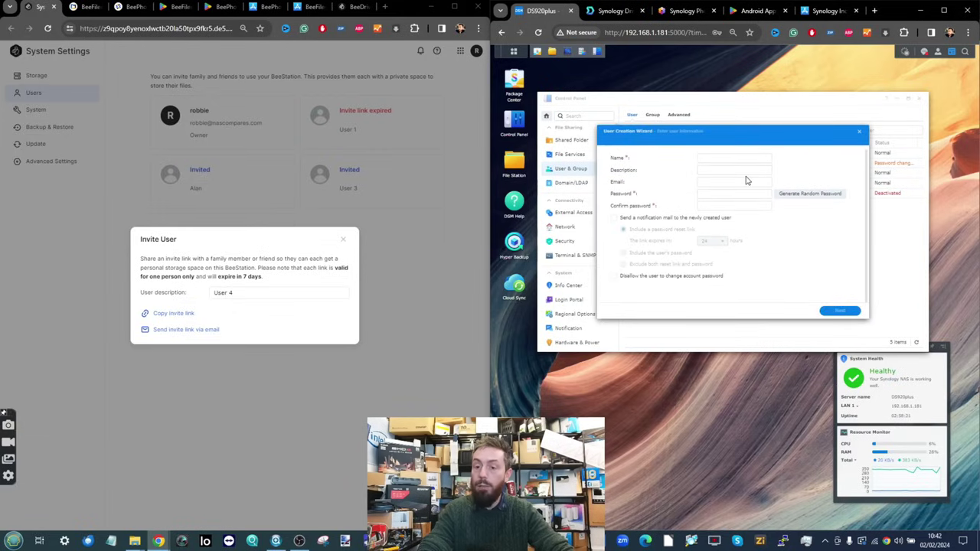
pyautogui.scroll(2, 735, 201)
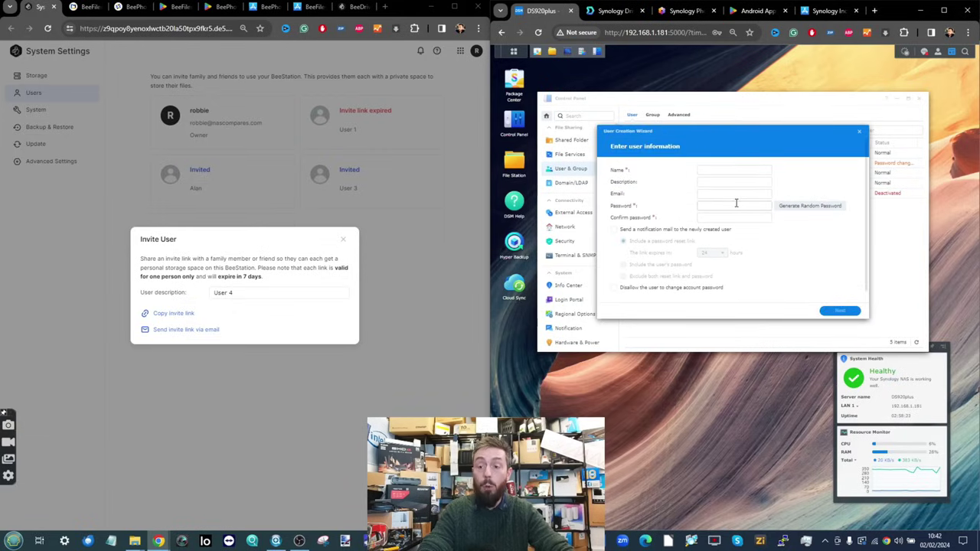
pyautogui.click(857, 129)
# Look at the NAS user groups, and review the list of shared folders in Control Panel
pyautogui.click(651, 117)
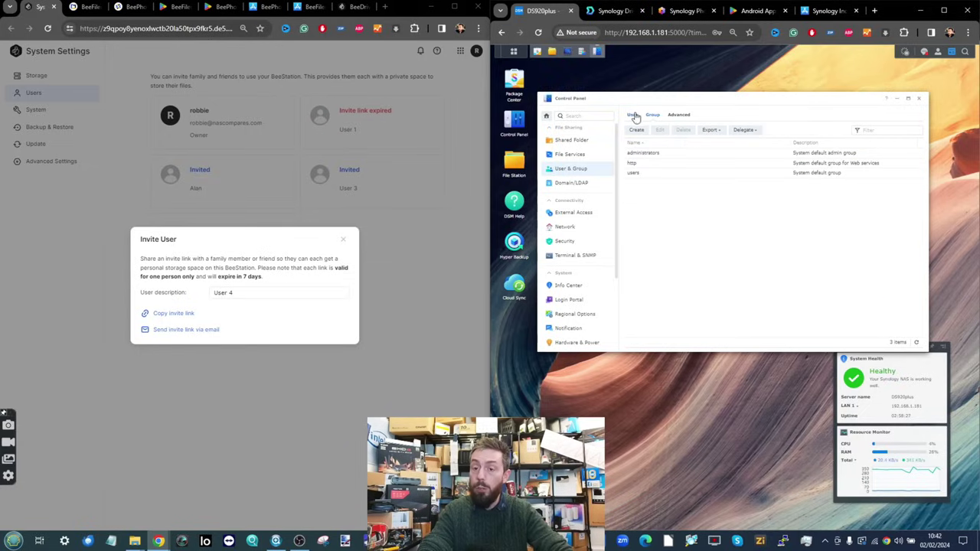
pyautogui.click(631, 114)
pyautogui.click(583, 143)
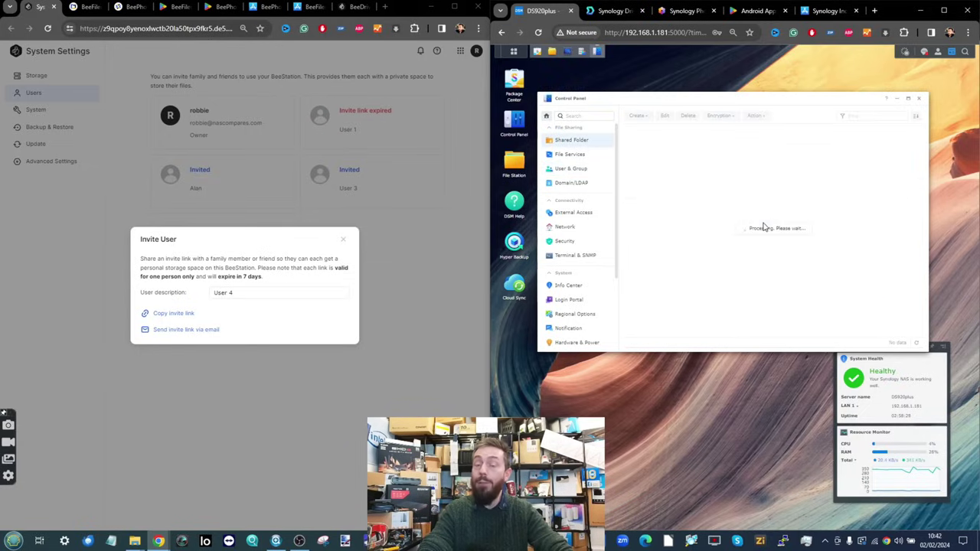
pyautogui.scroll(-3, 764, 226)
pyautogui.scroll(-1, 764, 226)
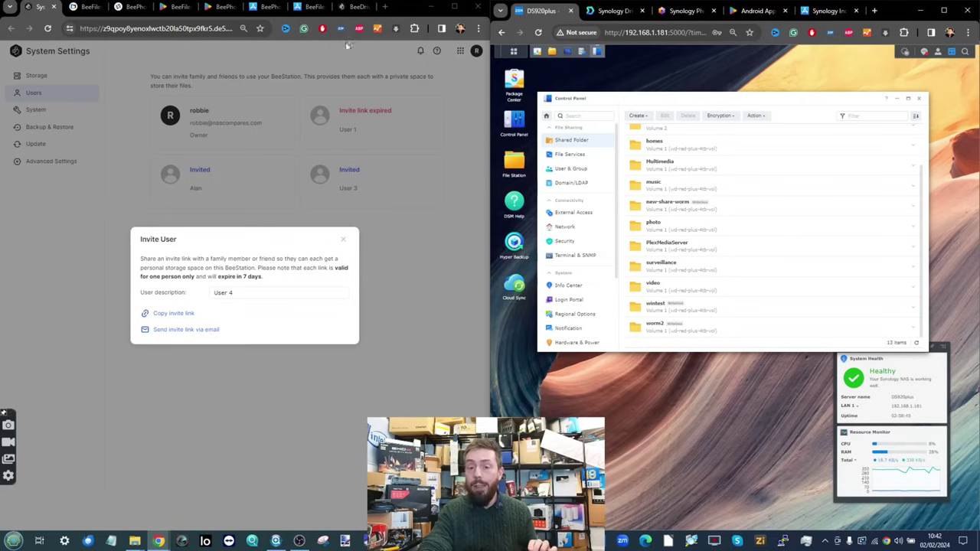
# Show My Files in BeeFiles on the BeeStation and enlarge the page for easier reading
pyautogui.click(86, 7)
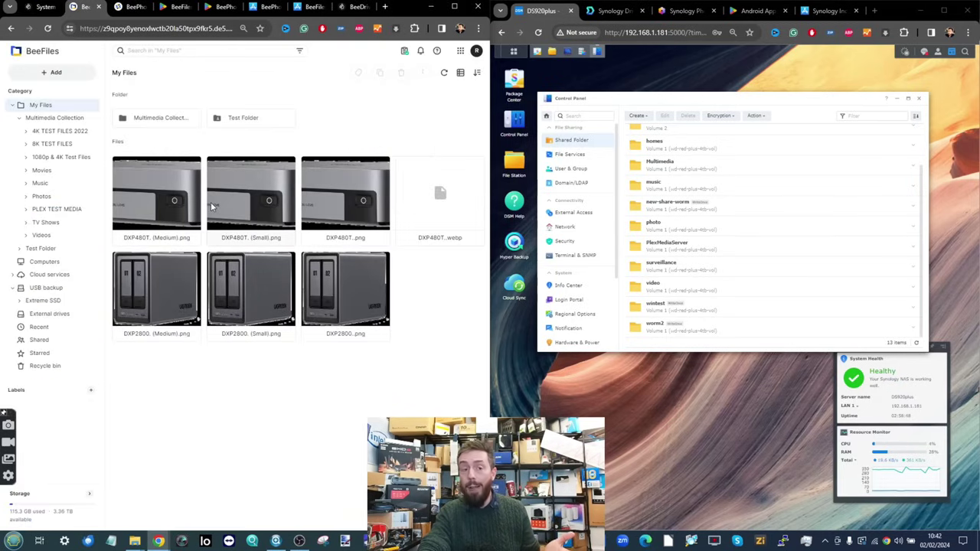
pyautogui.hotkey('ctrl', '+')
pyautogui.hotkey('ctrl', '+')
pyautogui.hotkey('ctrl', '+')
pyautogui.hotkey('ctrl', '+')
pyautogui.scroll(1, 80, 97)
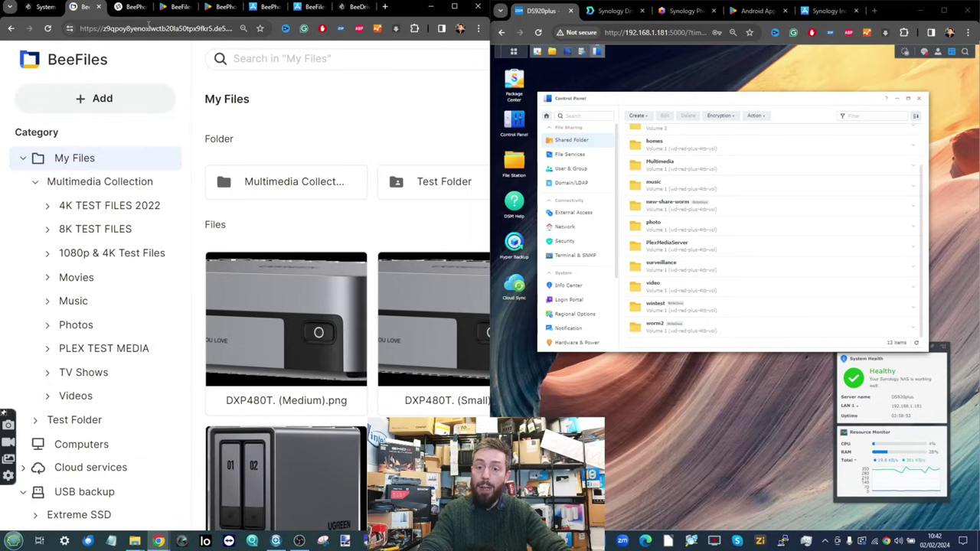
# Return the BeeFiles page to its normal size, and open the settings of the BeeStation desktop client
pyautogui.hotkey('ctrl', '0')
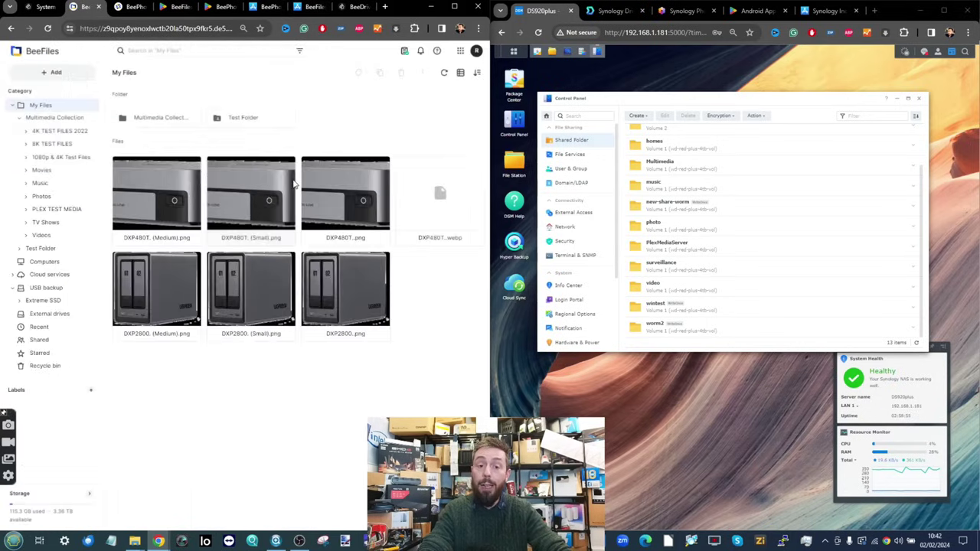
pyautogui.click(825, 542)
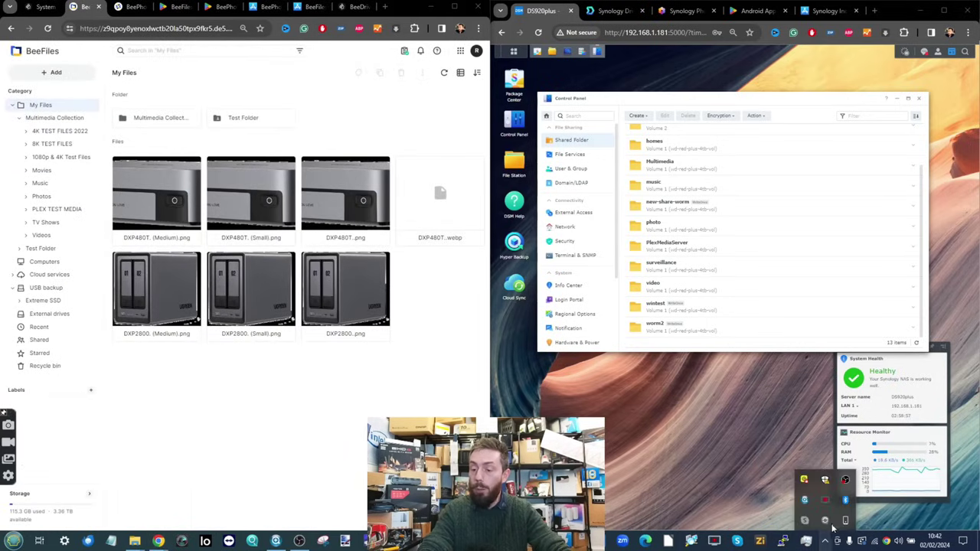
pyautogui.rightClick(845, 481)
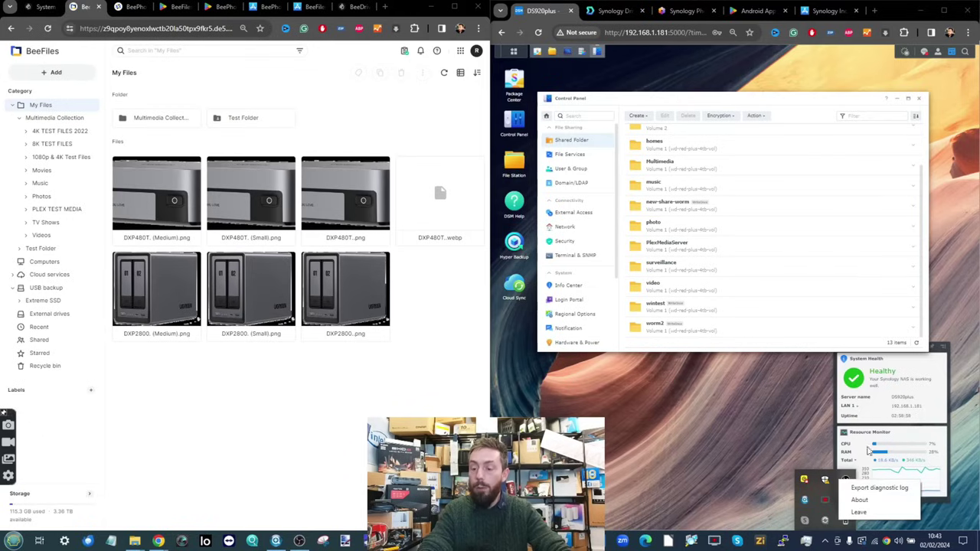
pyautogui.click(845, 521)
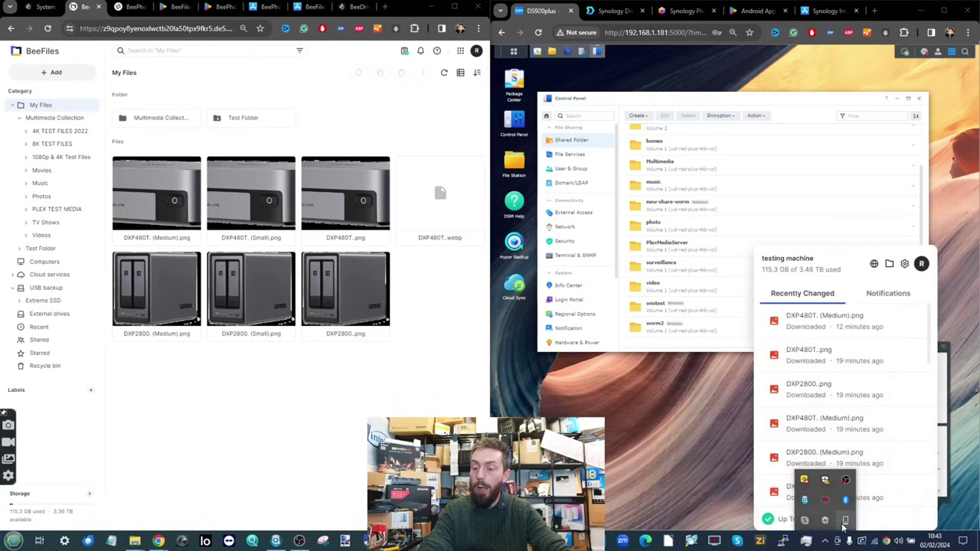
pyautogui.click(904, 264)
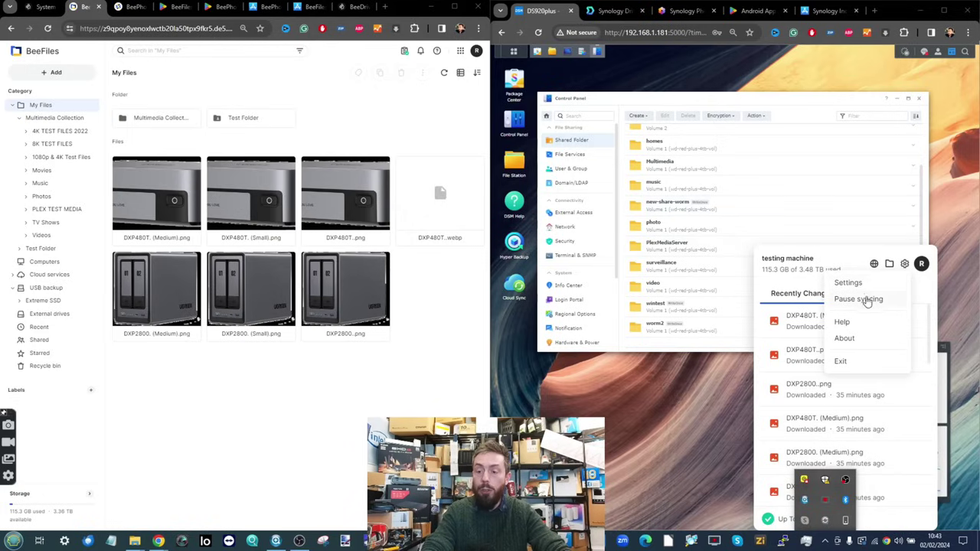
pyautogui.click(847, 282)
pyautogui.moveTo(475, 116); pyautogui.dragTo(450, 74)
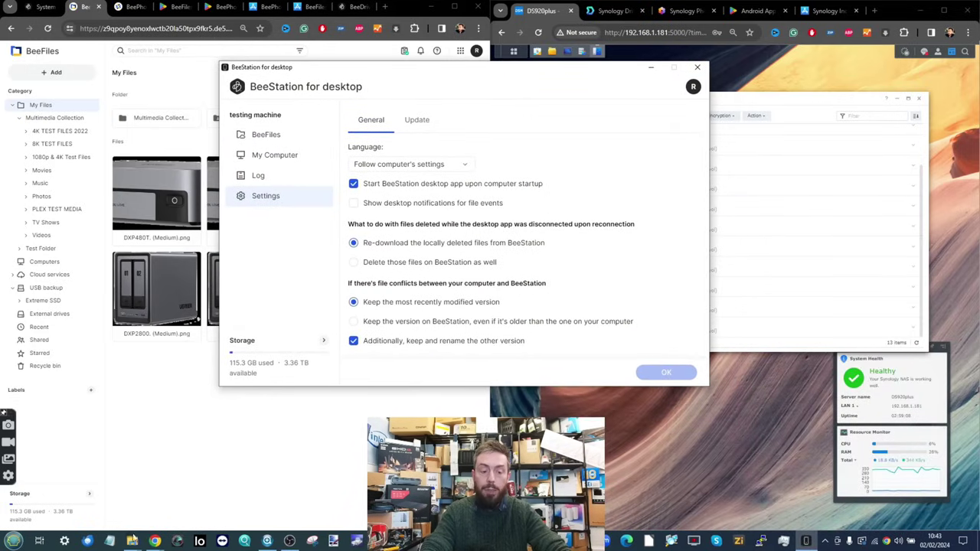
# Bring up the local BeeStation sync folder in File Explorer and move its window clear of the webcam area
pyautogui.moveTo(132, 538)
pyautogui.click(350, 492)
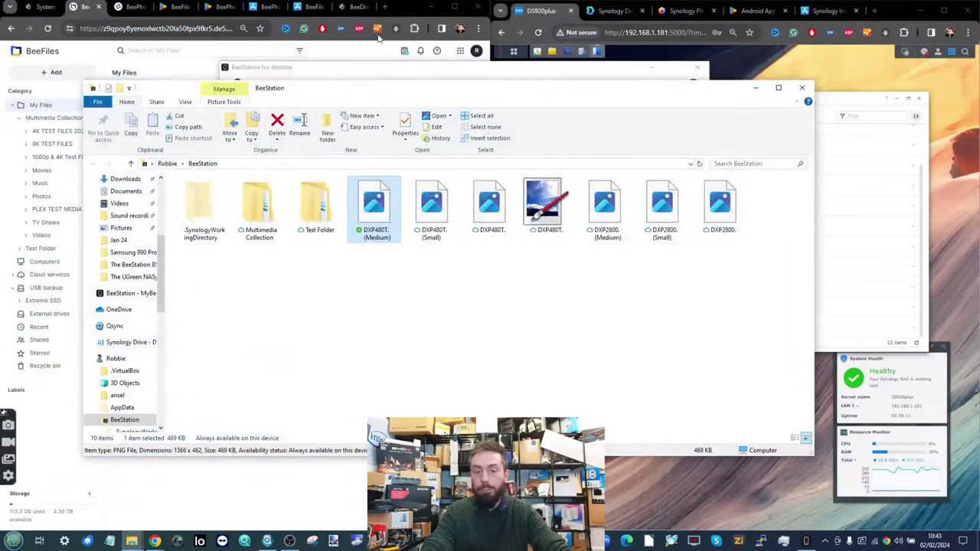
pyautogui.moveTo(377, 91); pyautogui.dragTo(419, 46)
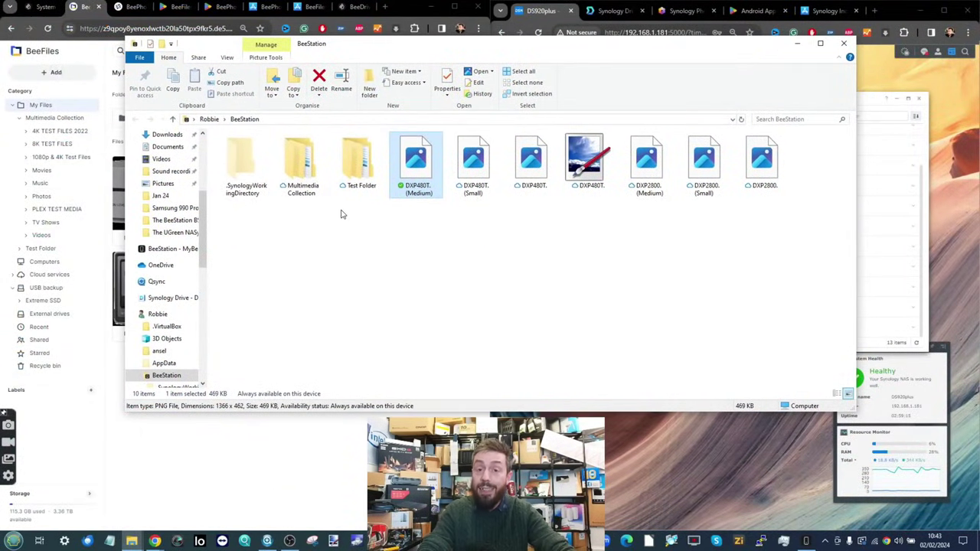
# Compare the size and size on disk of the Multimedia Collection folder in its properties, and close them
pyautogui.click(306, 157)
pyautogui.rightClick(311, 170)
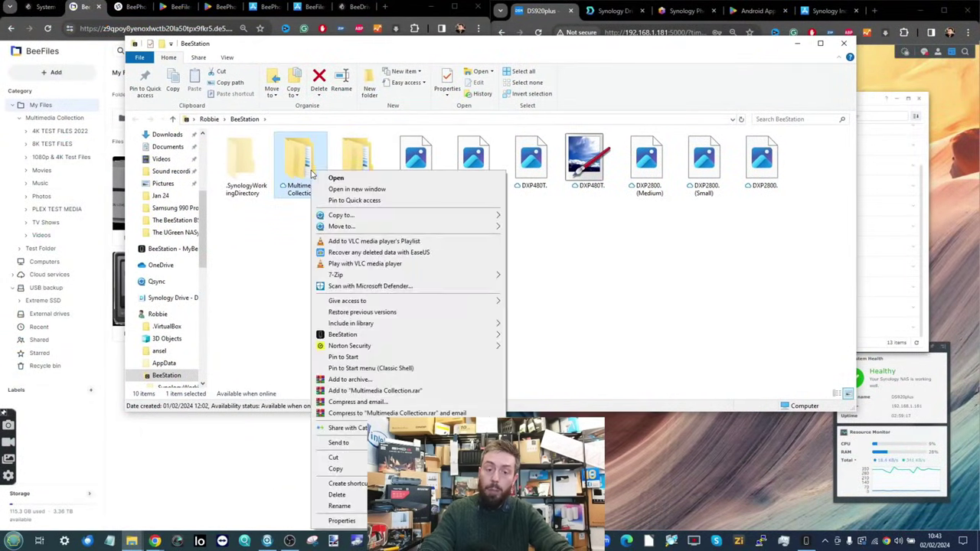
pyautogui.click(343, 521)
pyautogui.moveTo(376, 177); pyautogui.dragTo(335, 71)
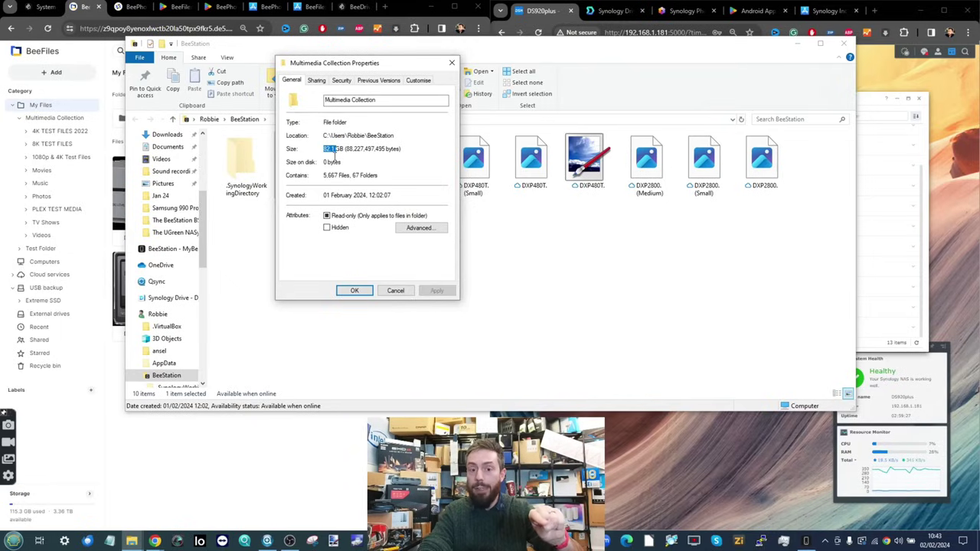
pyautogui.click(324, 162)
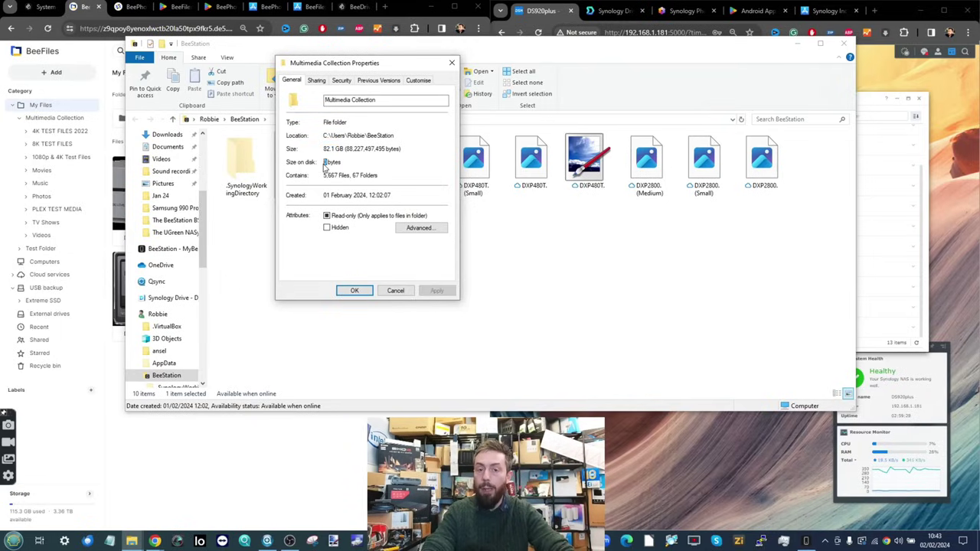
pyautogui.doubleClick(324, 163)
pyautogui.click(451, 62)
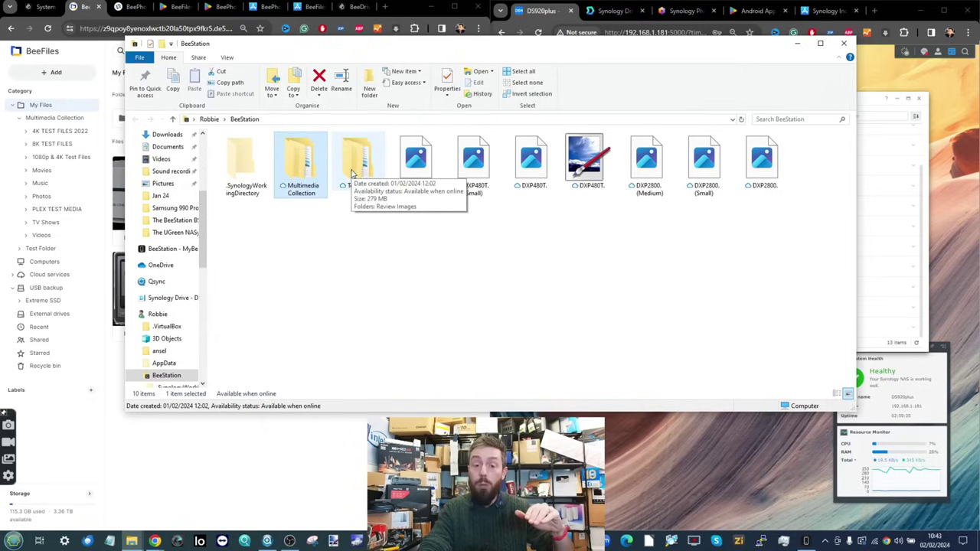
# Open the locally kept DXP480T. (Medium) image from the BeeStation folder to view it, and close the viewer
pyautogui.click(404, 168)
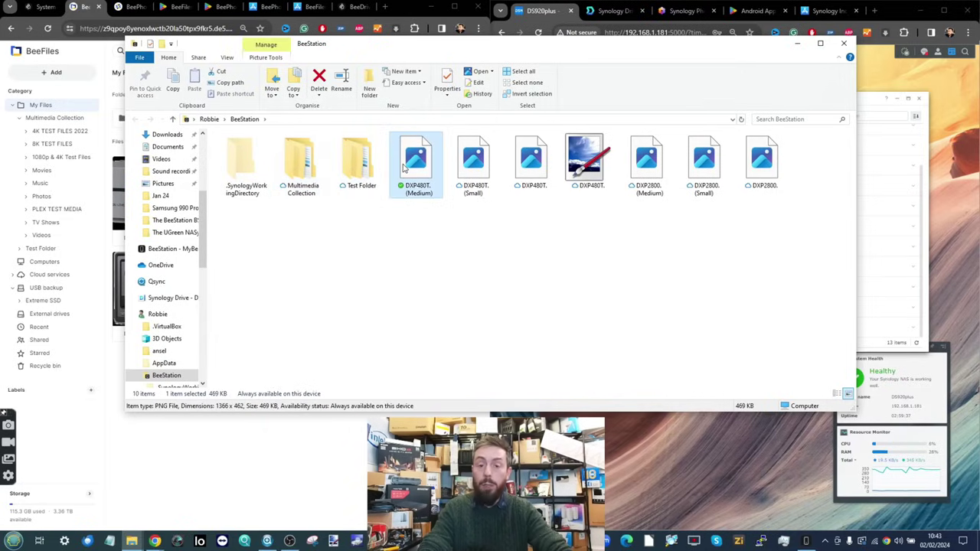
pyautogui.doubleClick(403, 168)
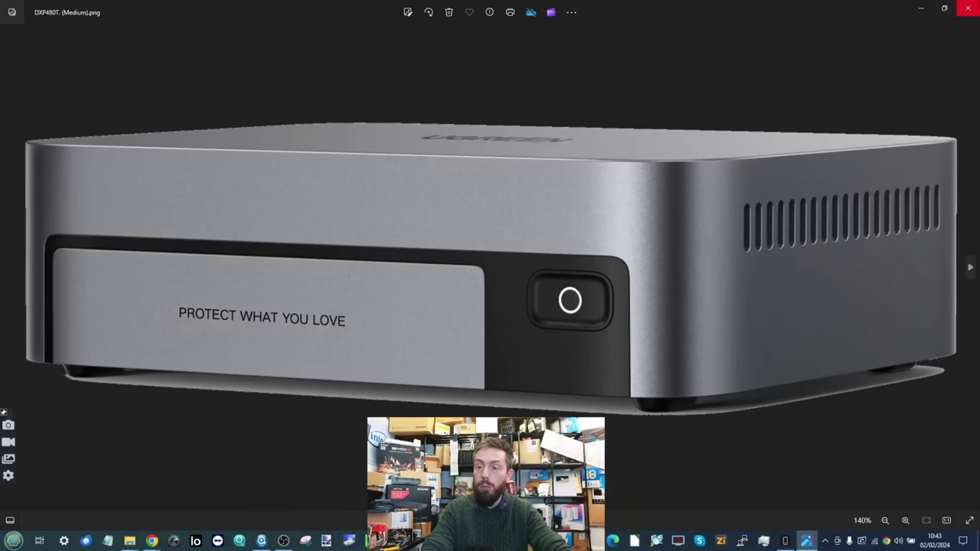
pyautogui.click(966, 8)
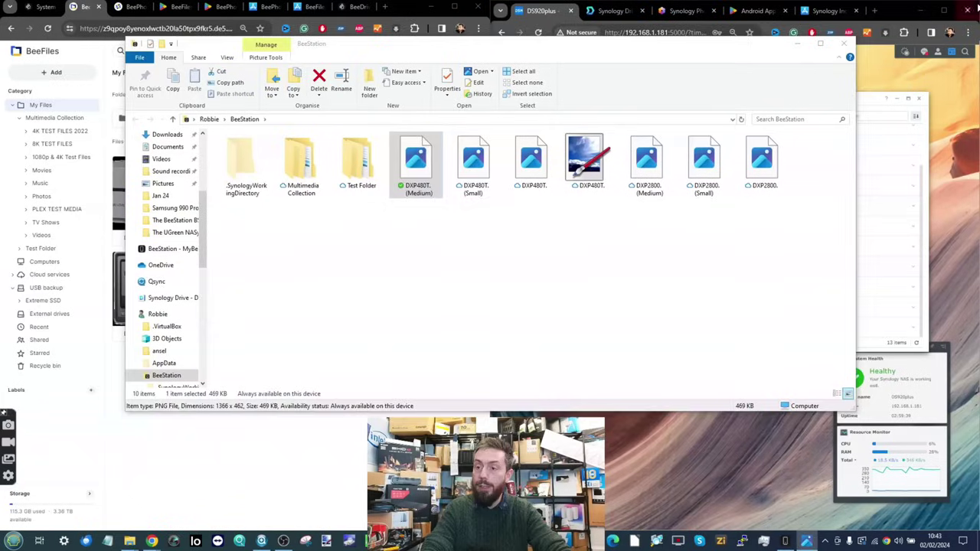
# Check the BeeStation sync options of the DXP480T. (Small) and (Medium) images, and close the BeeStation desktop client window
pyautogui.rightClick(473, 175)
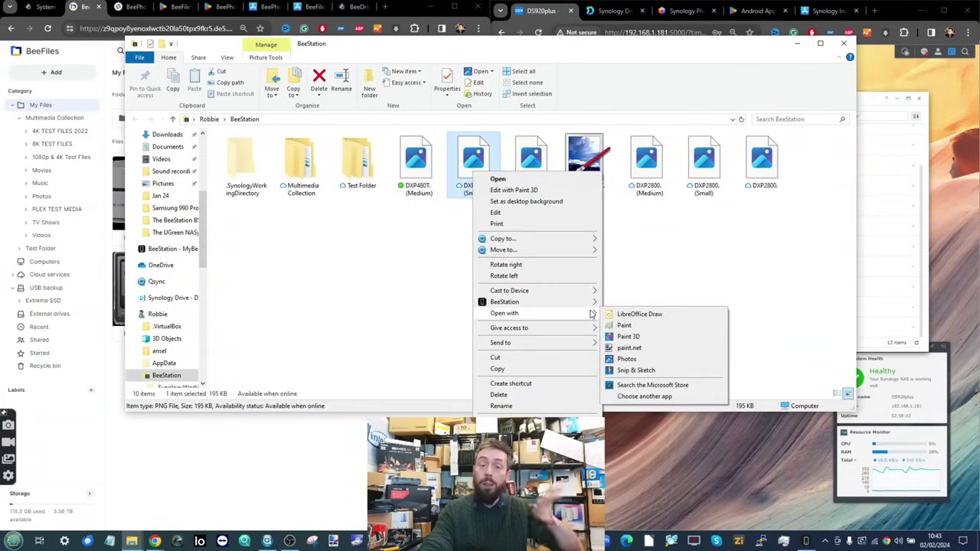
pyautogui.moveTo(570, 304)
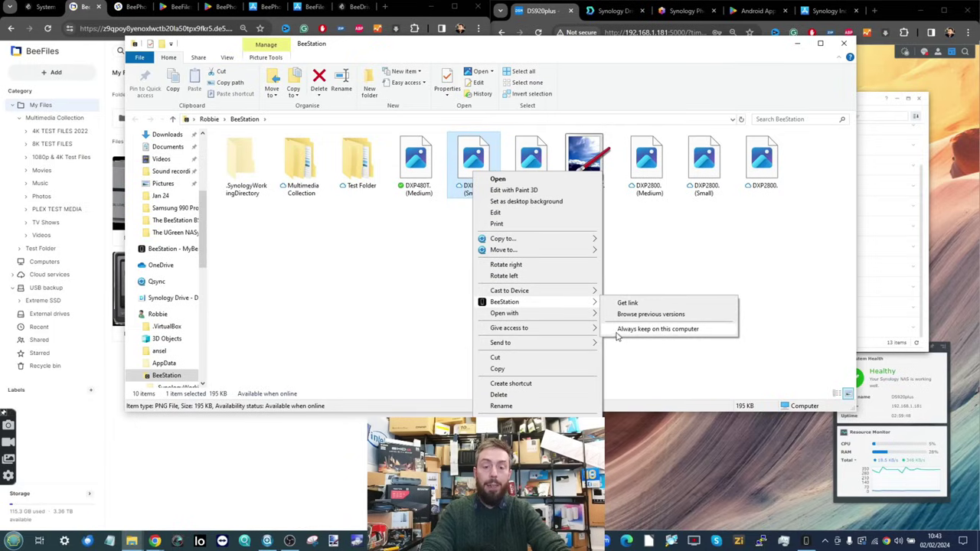
pyautogui.click(420, 170)
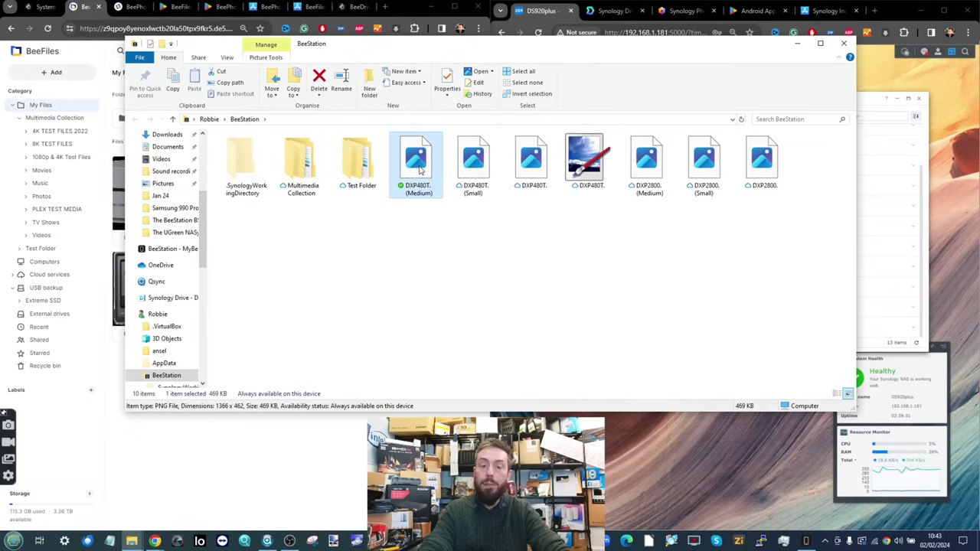
pyautogui.rightClick(419, 170)
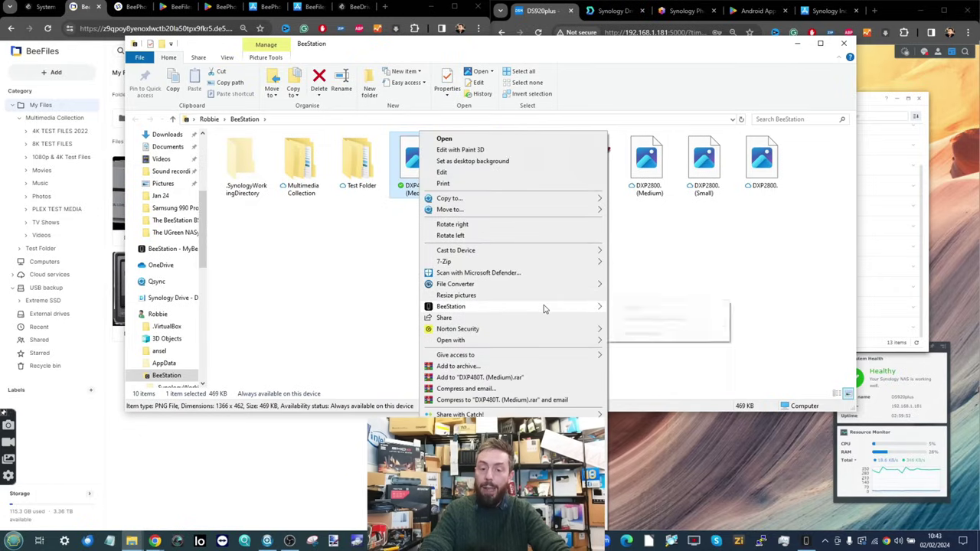
pyautogui.click(640, 333)
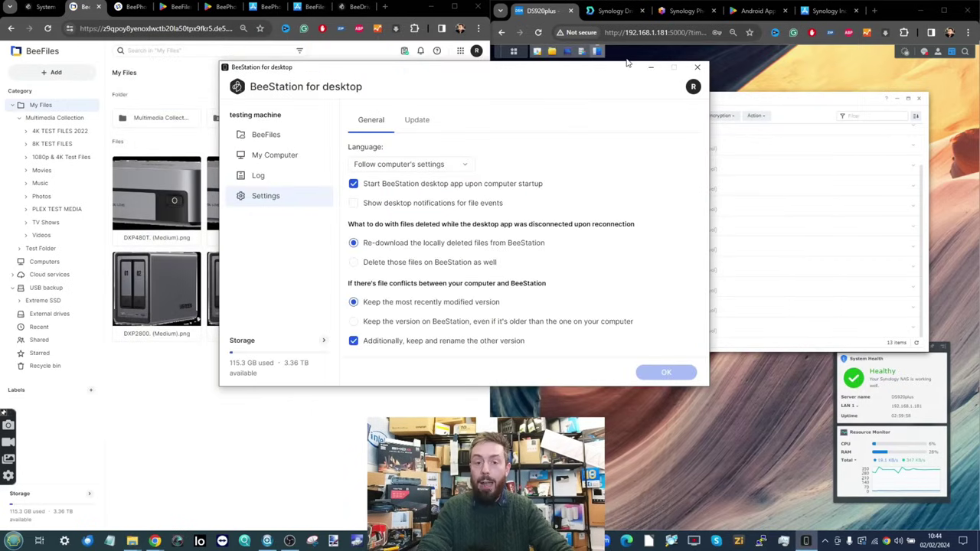
pyautogui.click(696, 67)
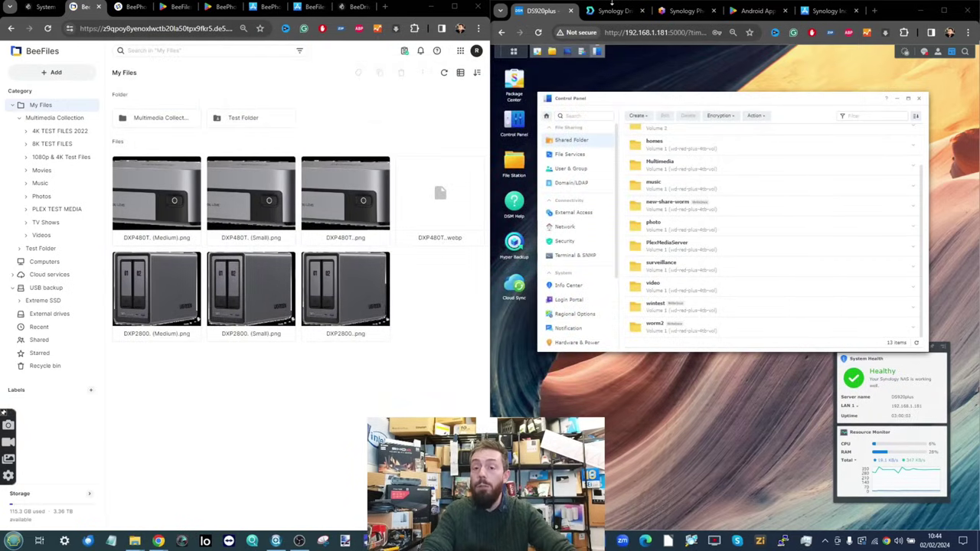
# Show My Drive in Synology Drive on the NAS at a readable size, and launch the Synology Drive Client
pyautogui.click(609, 11)
pyautogui.scroll(5, 591, 110)
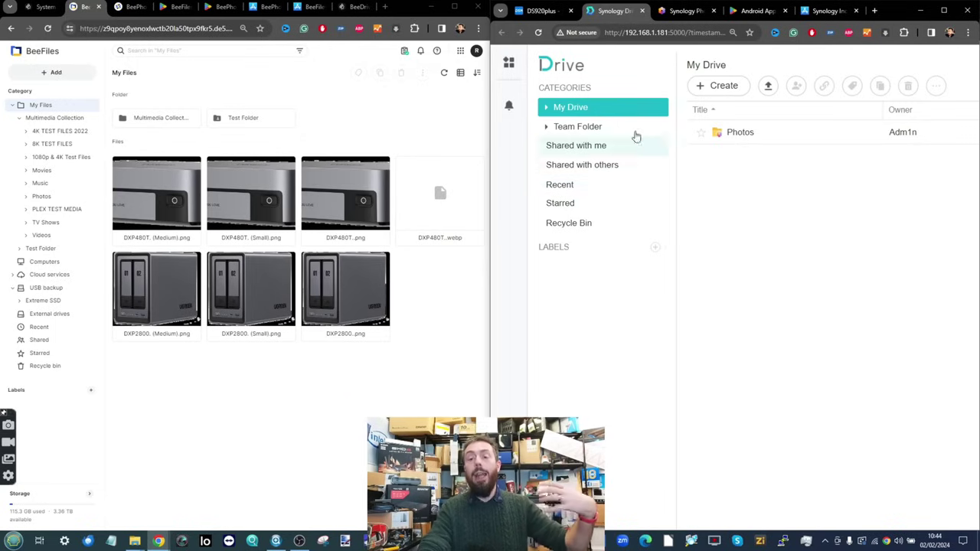
pyautogui.press('super')
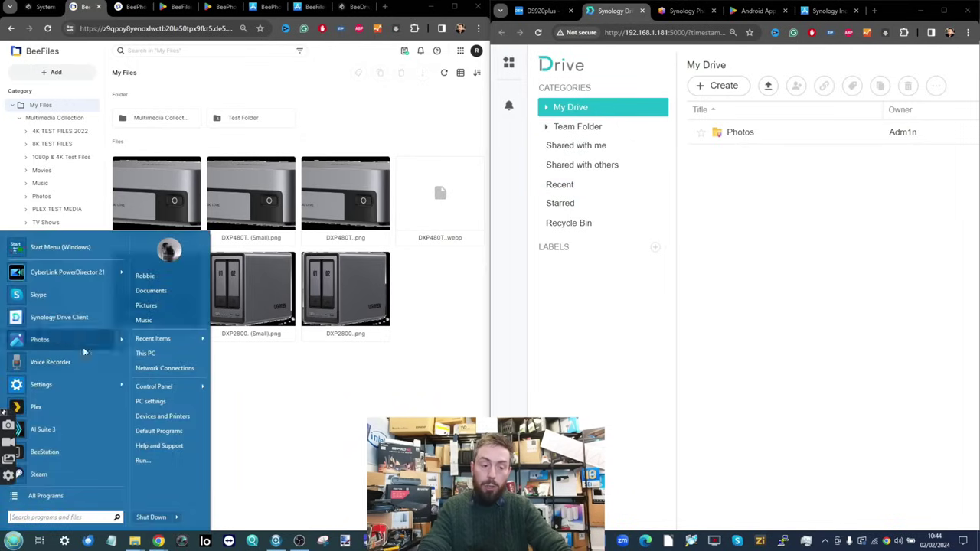
pyautogui.click(70, 317)
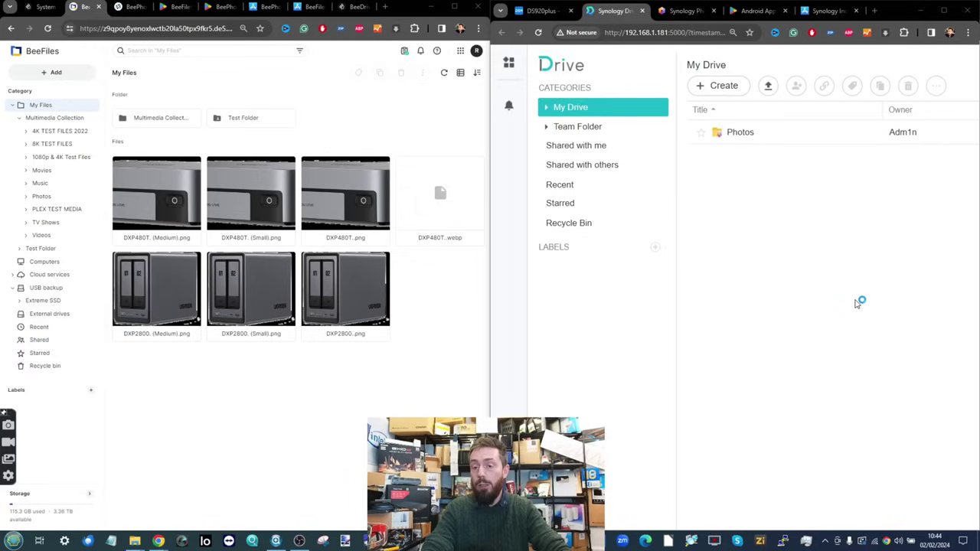
pyautogui.keyDown('ctrl'); pyautogui.scroll(-4, 860, 301); pyautogui.keyUp('ctrl')
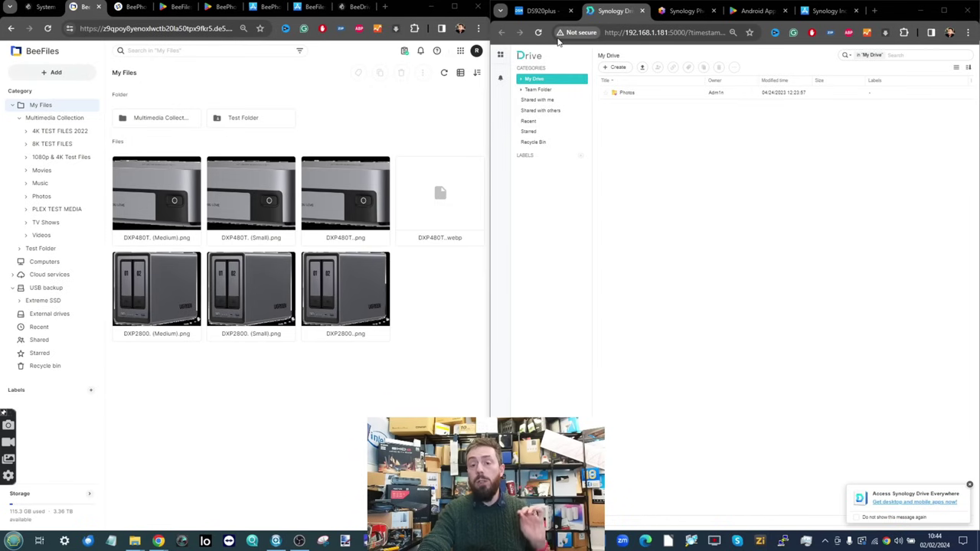
# Minimize Control Panel on the NAS desktop, and browse BeeFiles through Multimedia Collection and 4K TEST FILES 2022 to Movies
pyautogui.click(531, 11)
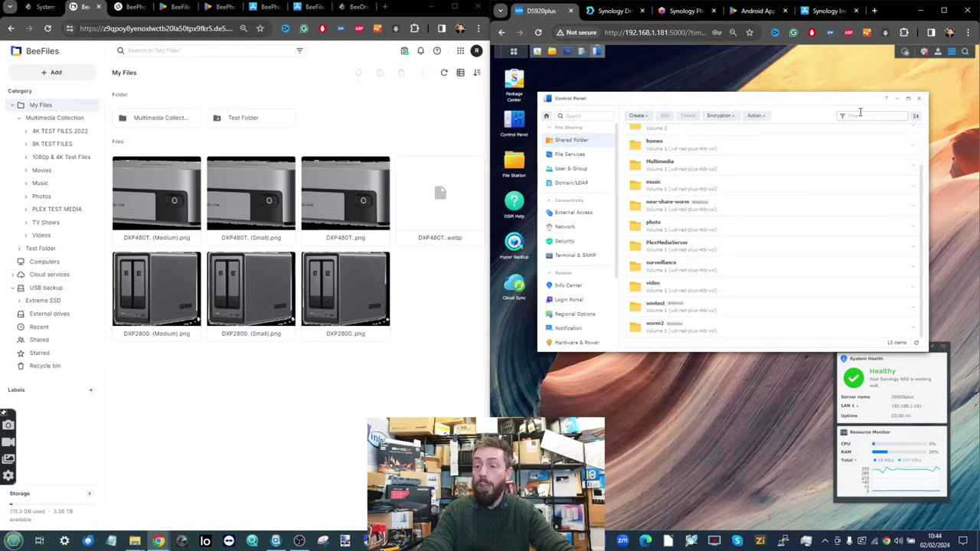
pyautogui.click(897, 98)
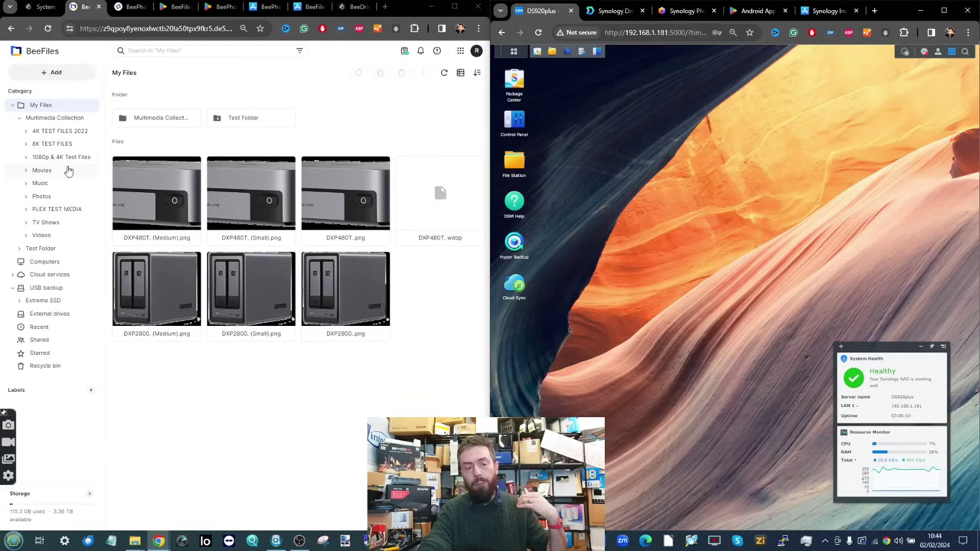
pyautogui.click(59, 120)
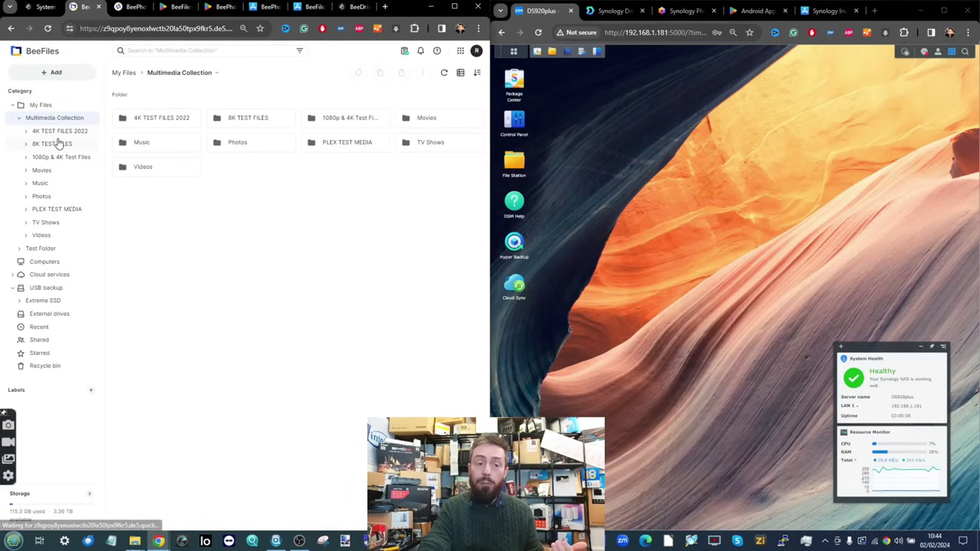
pyautogui.click(59, 133)
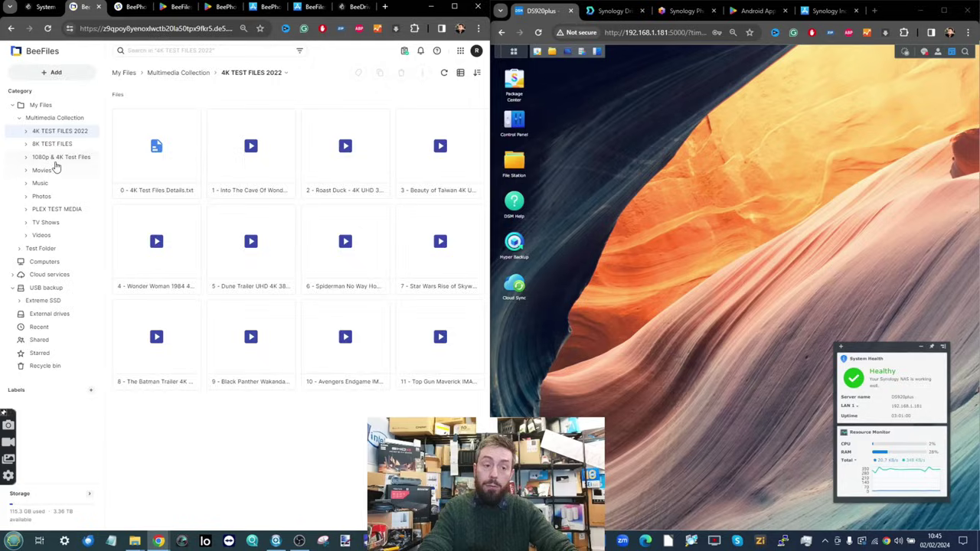
pyautogui.click(54, 170)
# Try playing Little.Shop.of.Horrors.mp4 from its movie folder and view its detailed info, closing the player when done
pyautogui.doubleClick(162, 120)
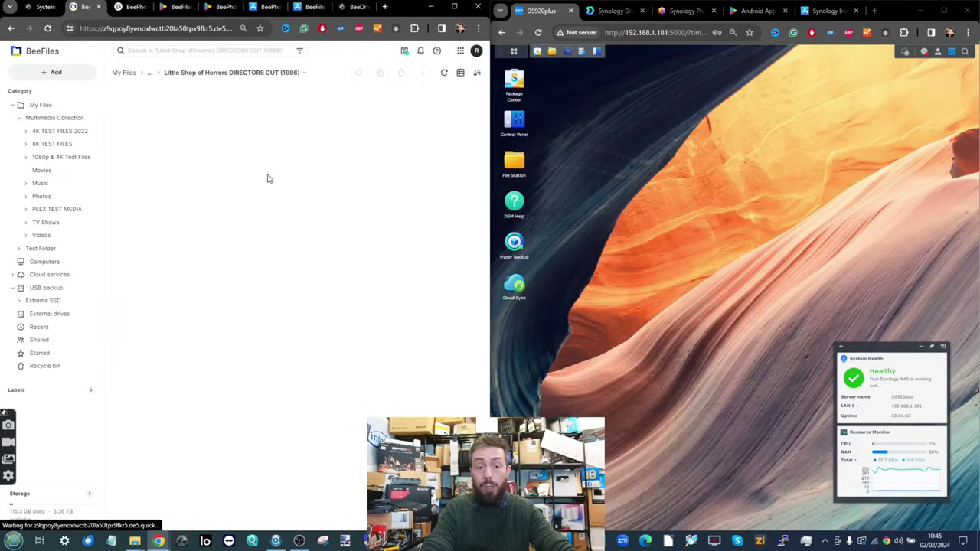
pyautogui.doubleClick(153, 156)
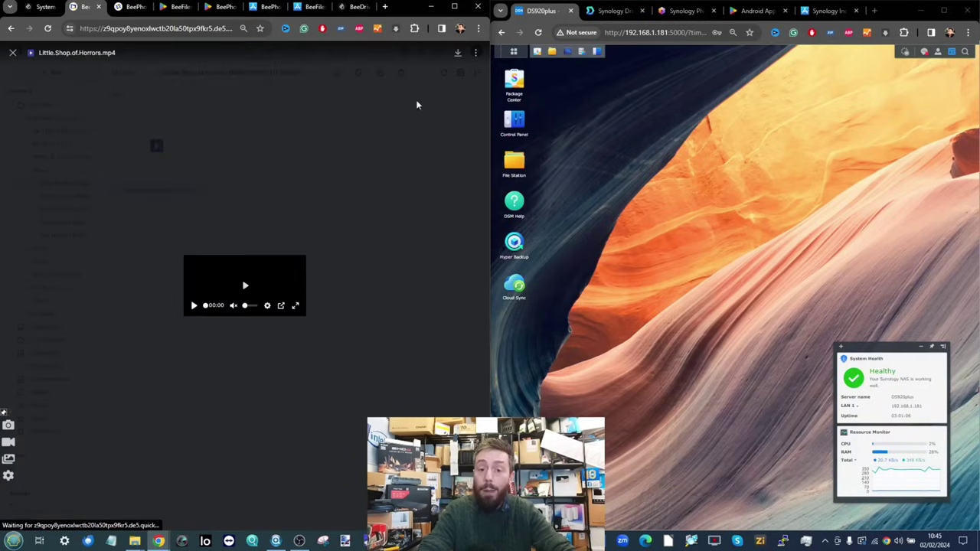
pyautogui.click(194, 306)
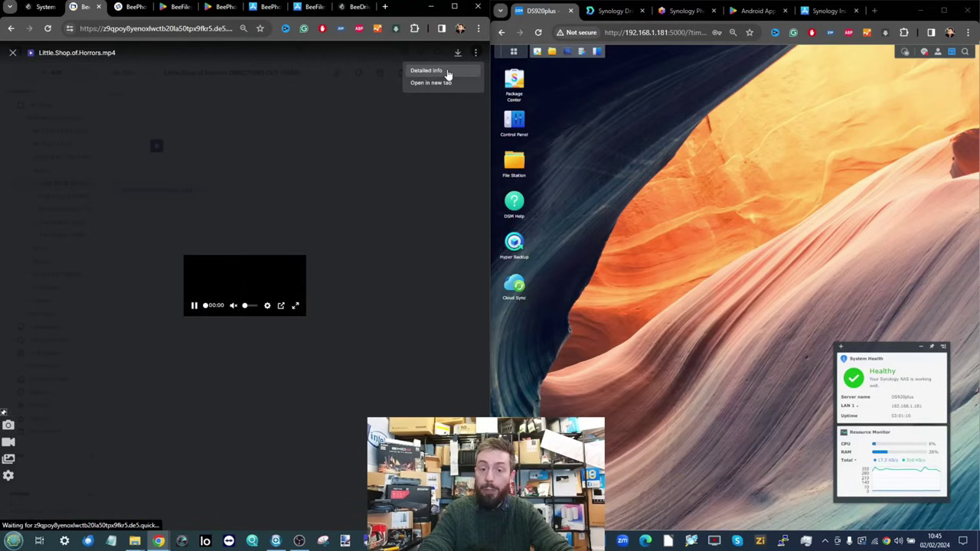
pyautogui.click(447, 70)
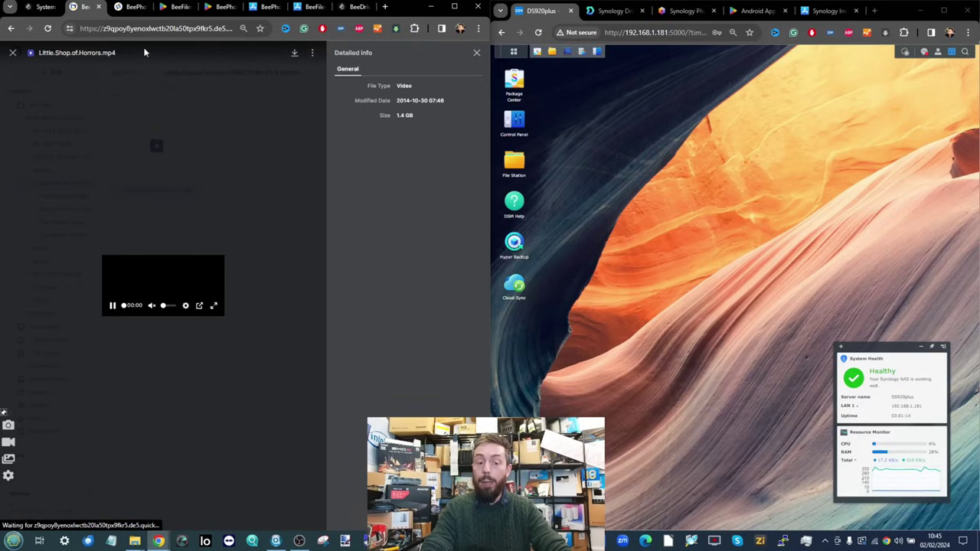
pyautogui.click(476, 52)
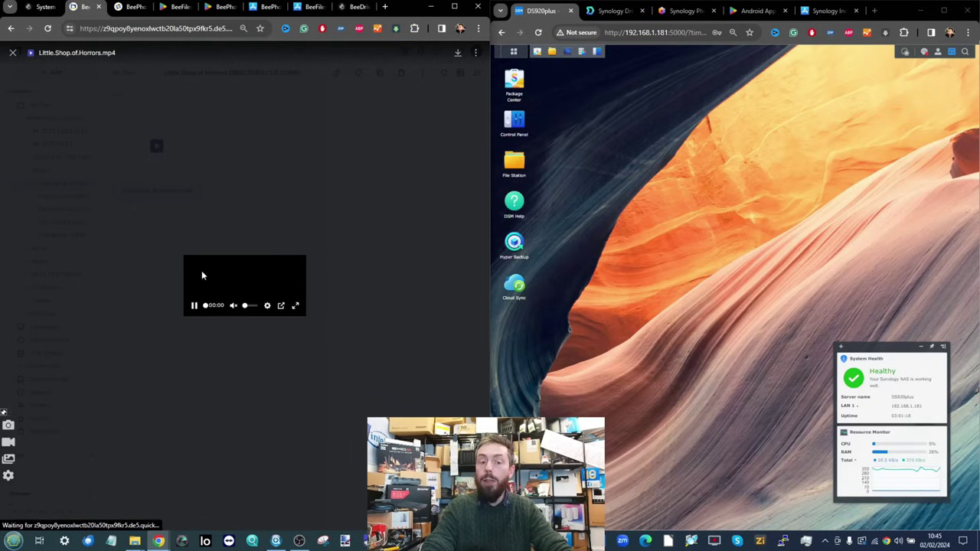
pyautogui.click(12, 52)
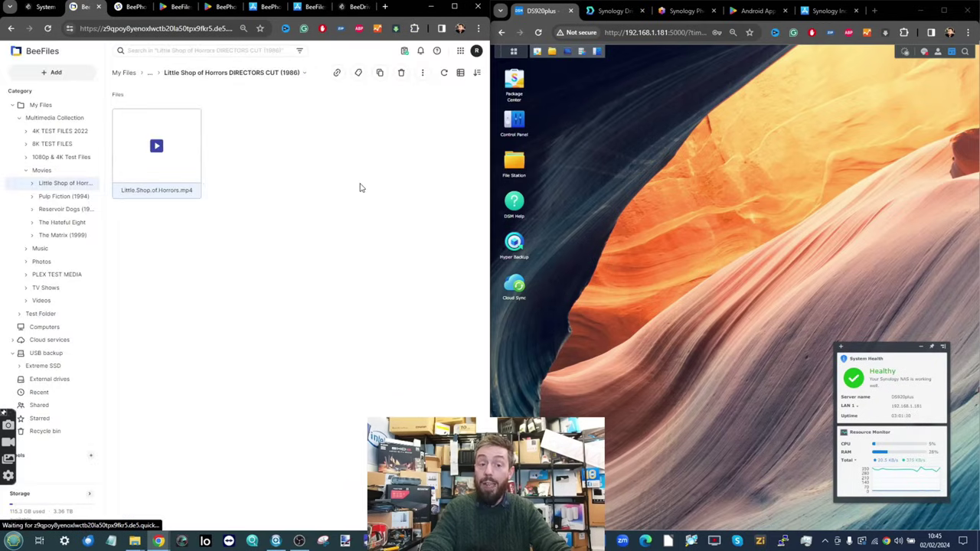
# Browse the Music and Photos folders of Multimedia Collection in BeeFiles
pyautogui.click(42, 248)
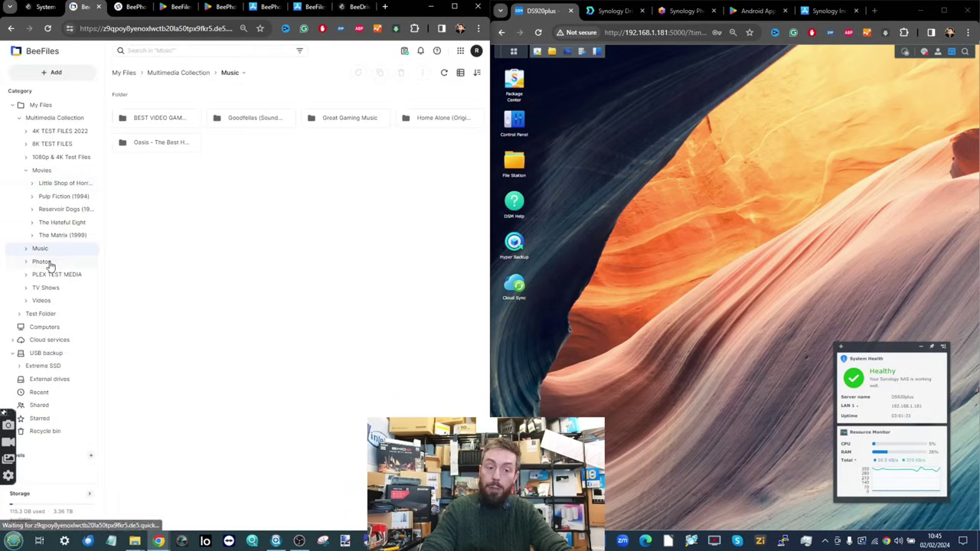
pyautogui.click(44, 261)
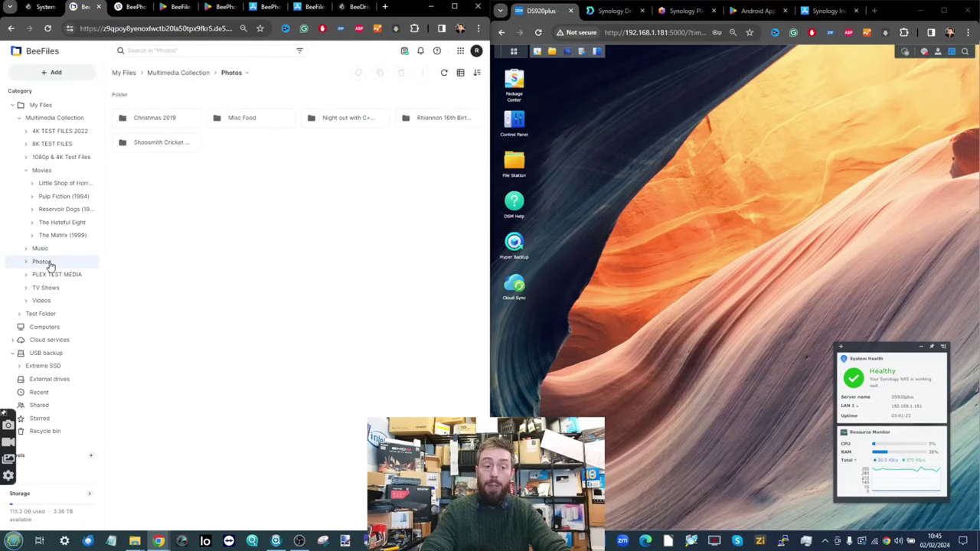
pyautogui.click(253, 8)
pyautogui.click(88, 7)
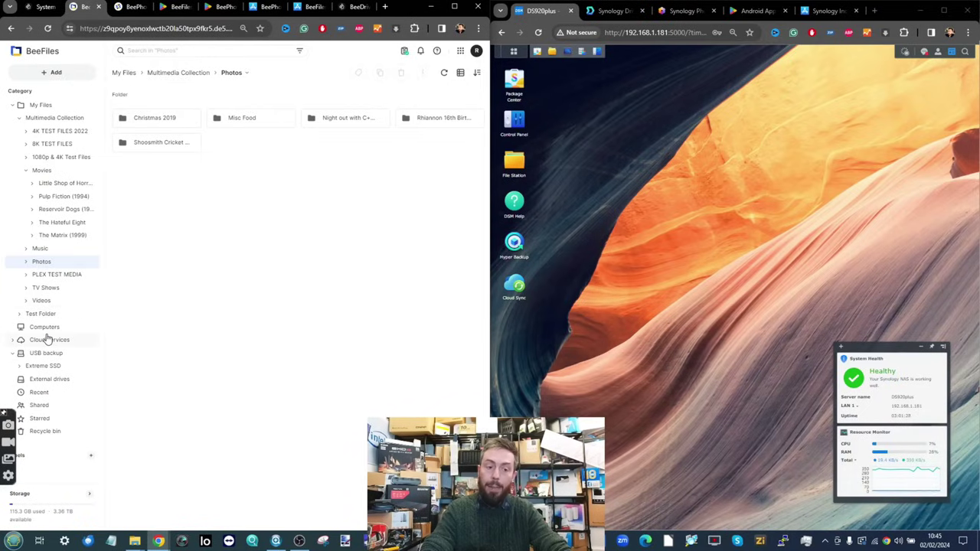
# View the BeeFiles cloud services and the providers offered for a new connection, leaving without adding one
pyautogui.click(47, 339)
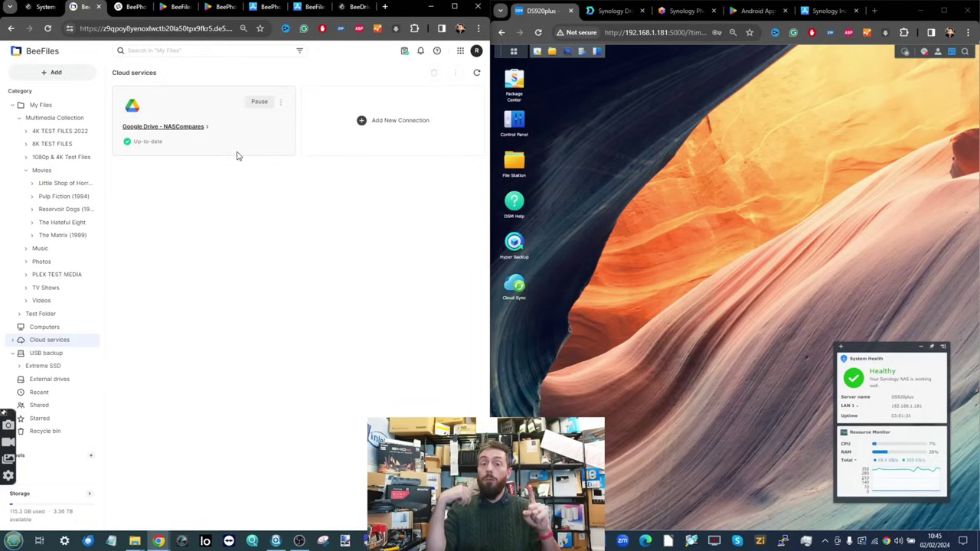
pyautogui.click(369, 117)
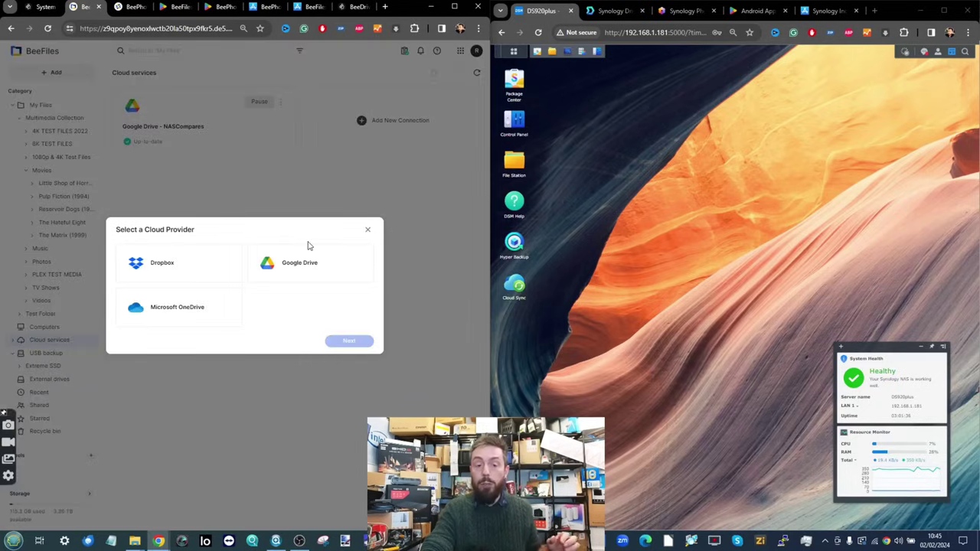
pyautogui.click(369, 230)
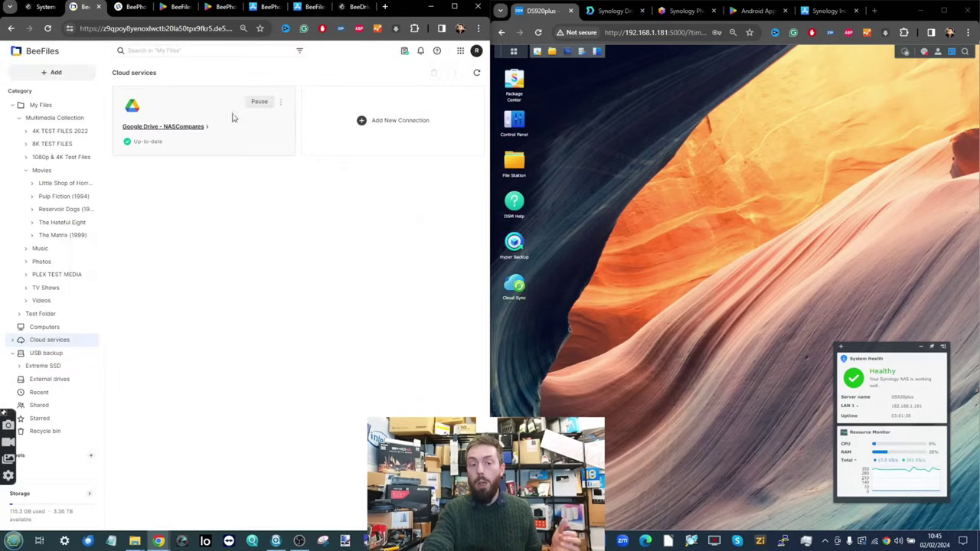
# Check the new sync folder options of the Google Drive - NASCompares connection, and close them without creating a sync
pyautogui.click(281, 104)
pyautogui.click(294, 113)
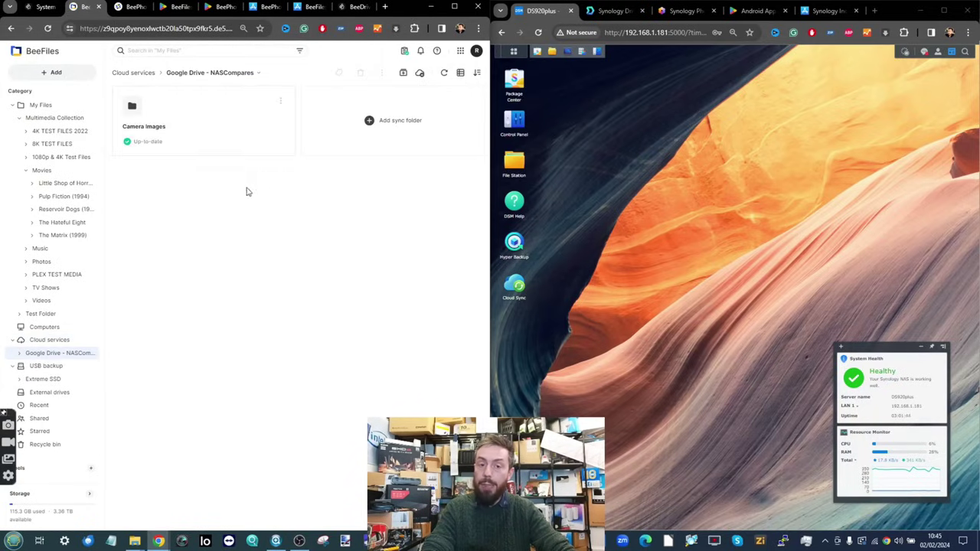
pyautogui.click(372, 131)
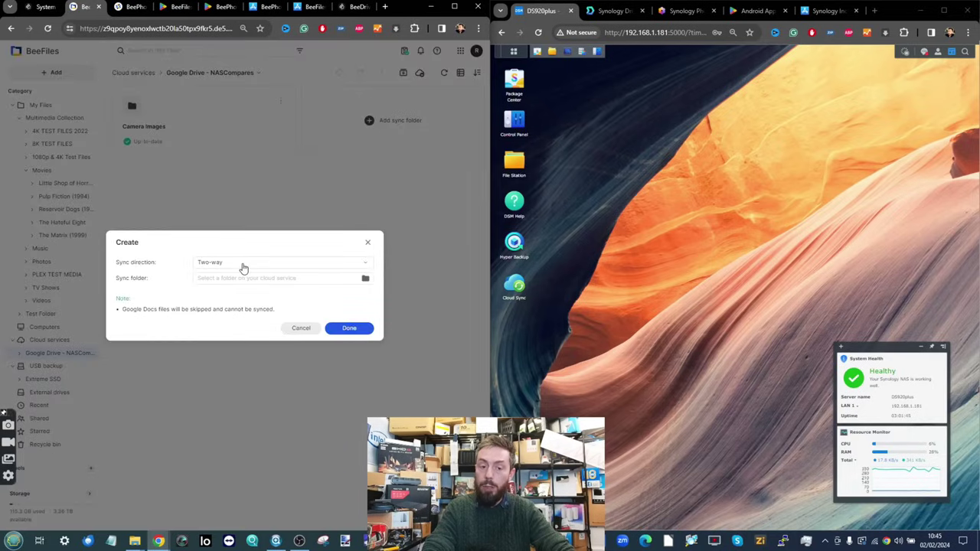
pyautogui.scroll(3, 240, 267)
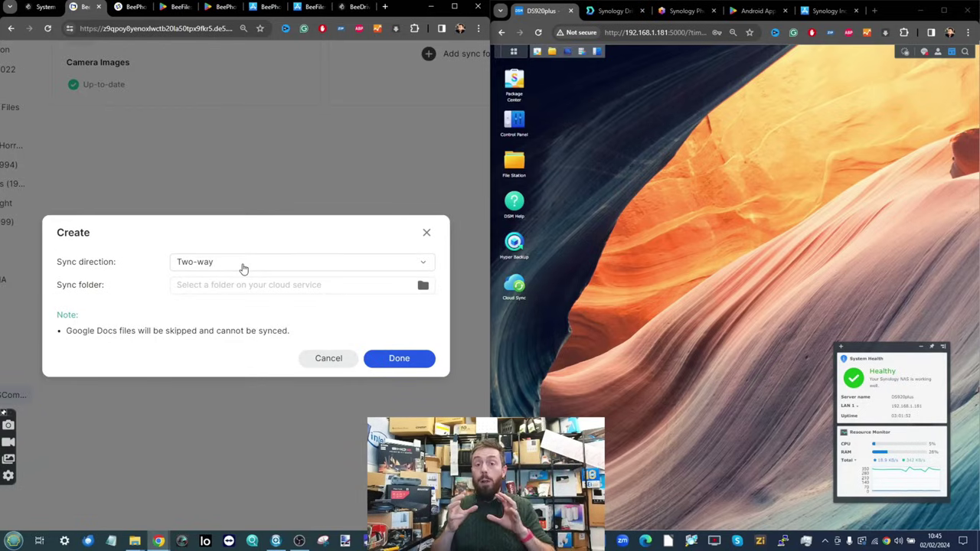
pyautogui.click(427, 233)
# Launch Hyper Backup on the NAS and advance its Backup Wizard with Folders and Packages as the backup type
pyautogui.click(514, 51)
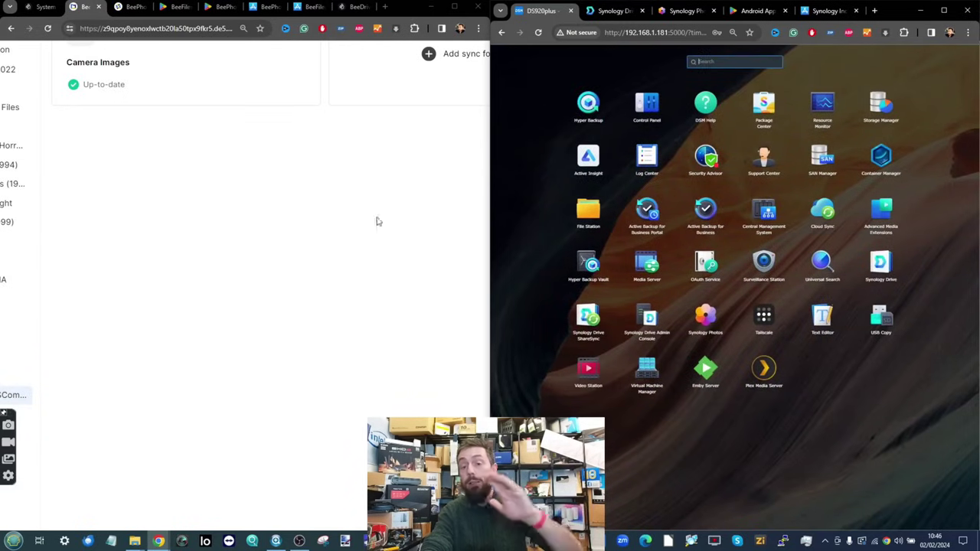
pyautogui.scroll(2, 212, 231)
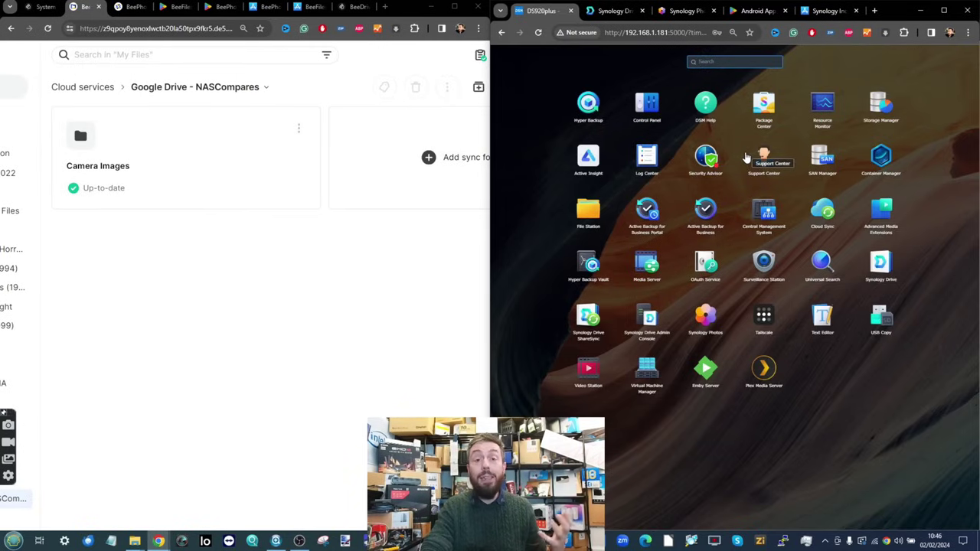
pyautogui.click(588, 103)
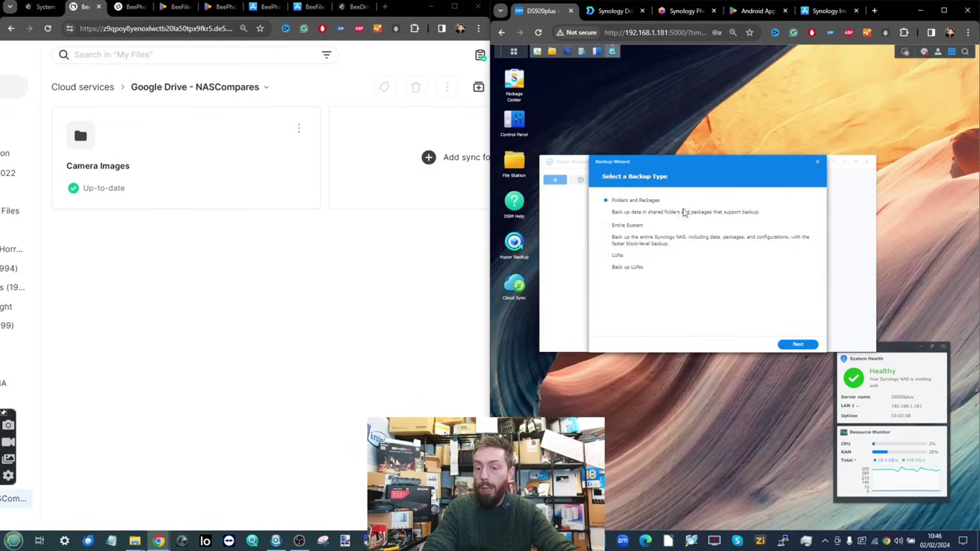
pyautogui.click(798, 346)
# Examine the Synology, cloud service and file server backup destinations in the Backup Wizard at a readable size
pyautogui.scroll(-1, 742, 264)
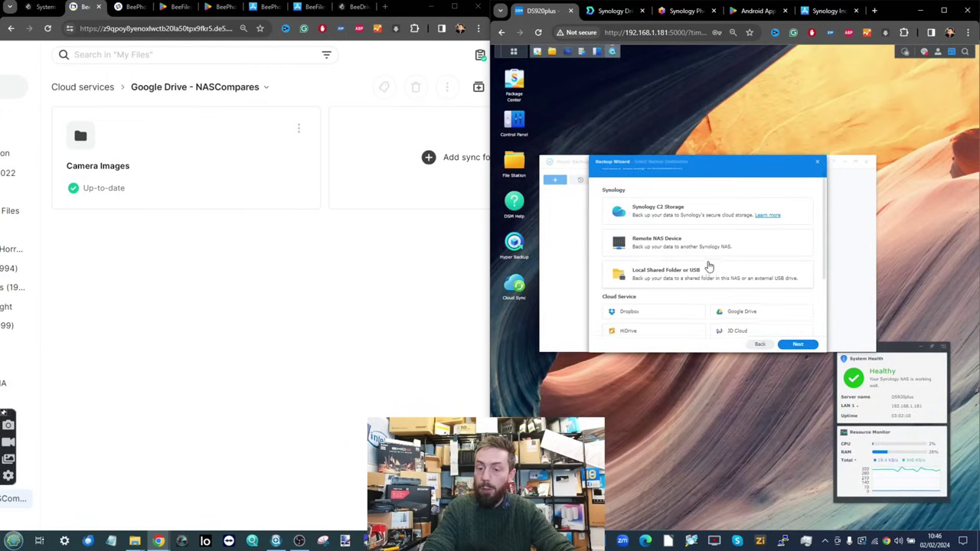
pyautogui.hotkey('ctrl', '+')
pyautogui.hotkey('ctrl', '+')
pyautogui.hotkey('ctrl', '+')
pyautogui.hotkey('ctrl', '+')
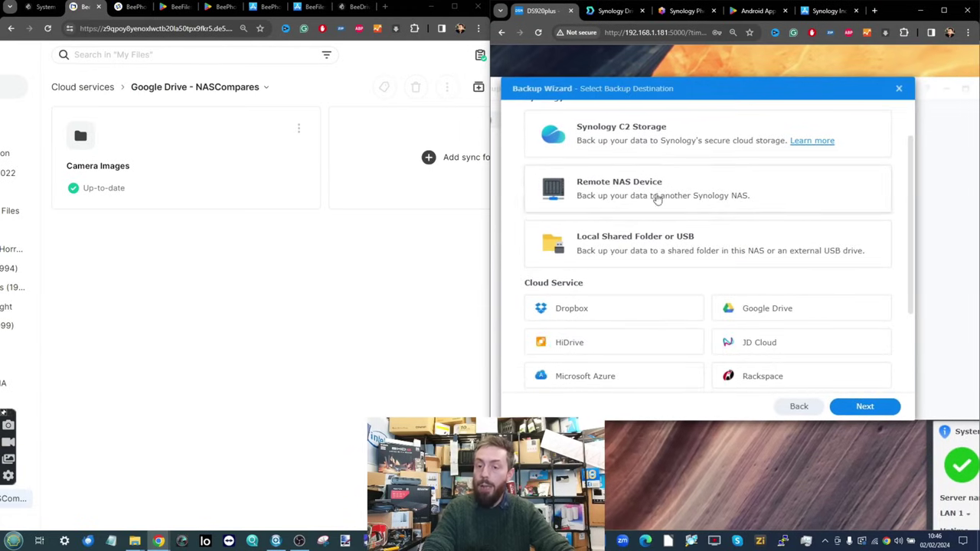
pyautogui.scroll(-1, 633, 148)
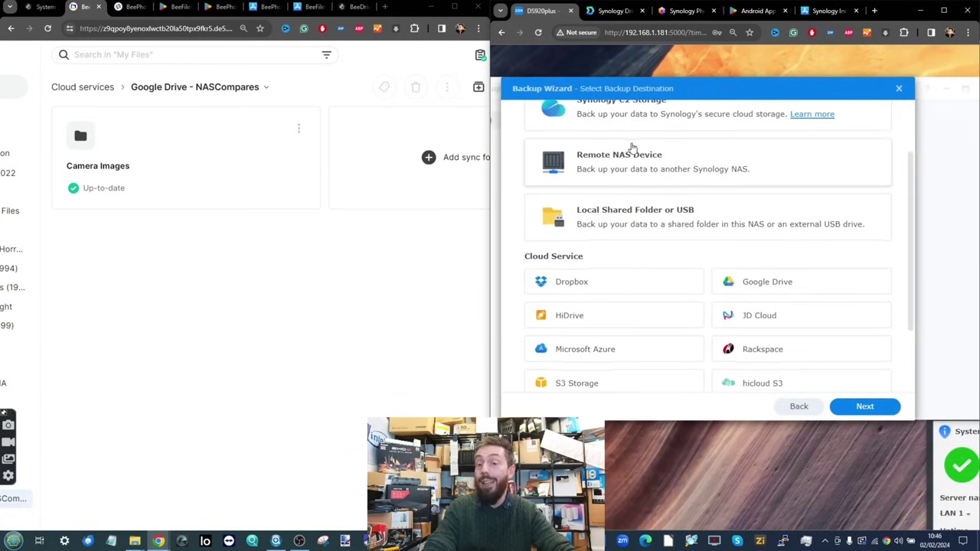
pyautogui.scroll(-3, 626, 205)
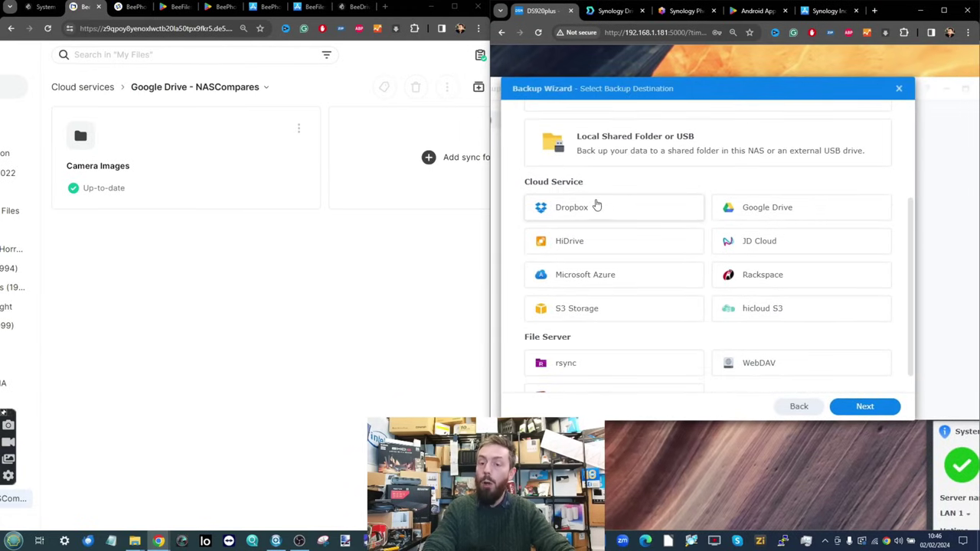
pyautogui.scroll(-3, 713, 273)
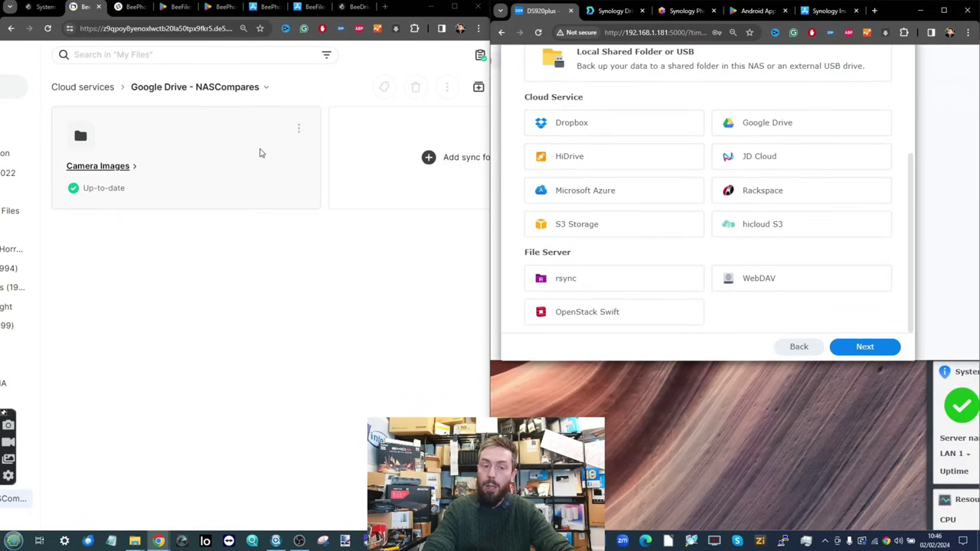
# Show the BeeFiles cloud provider choices for a new connection, fully in view for comparison with the Hyper Backup destinations
pyautogui.click(100, 88)
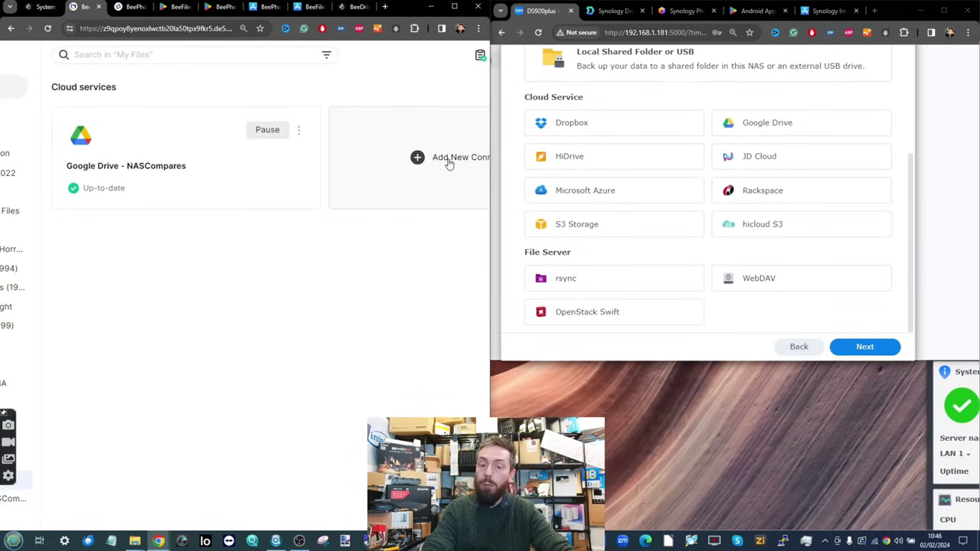
pyautogui.scroll(-2, 449, 162)
pyautogui.click(418, 93)
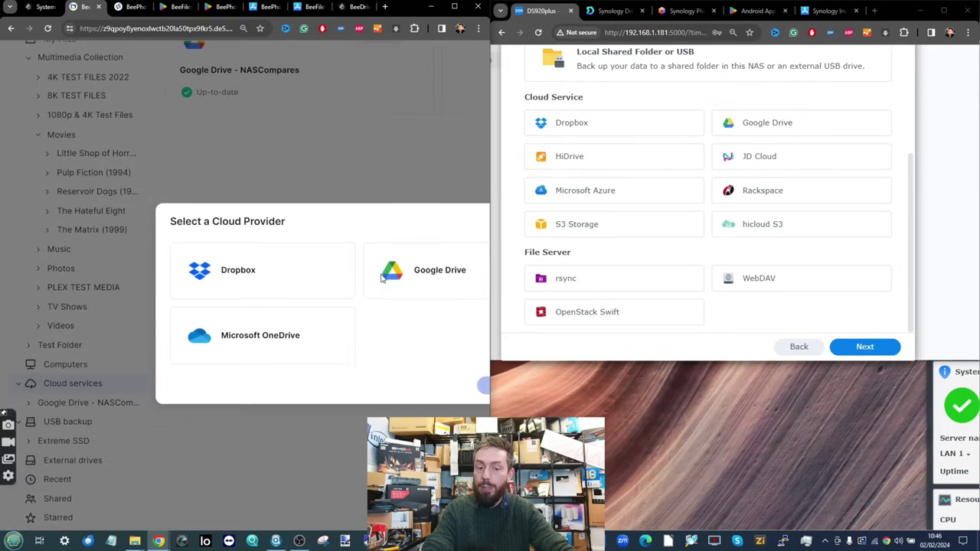
pyautogui.hotkey('ctrl', '-')
pyautogui.hotkey('ctrl', '-')
pyautogui.hotkey('ctrl', '-')
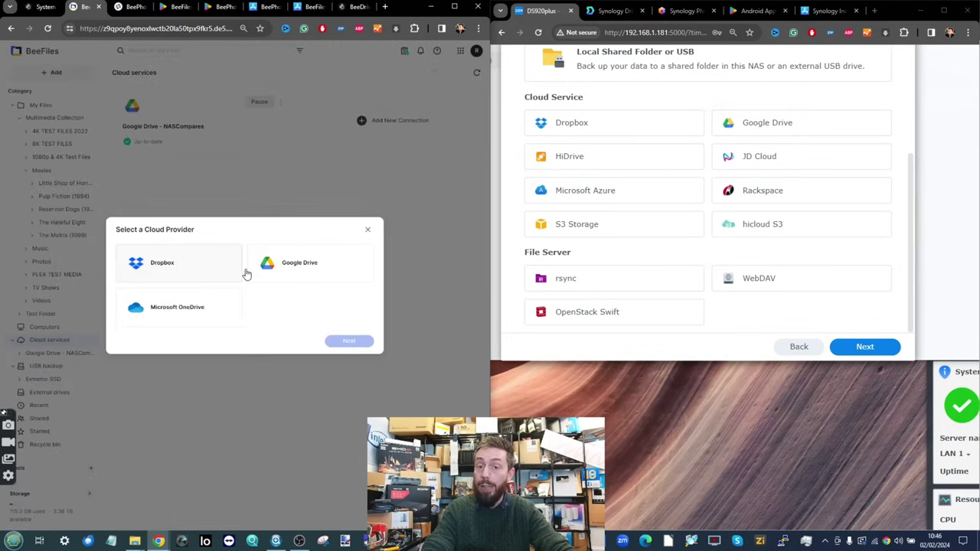
# Cancel the Backup Wizard and the BeeFiles cloud provider selection, and return the NAS desktop to its smaller display size
pyautogui.click(798, 346)
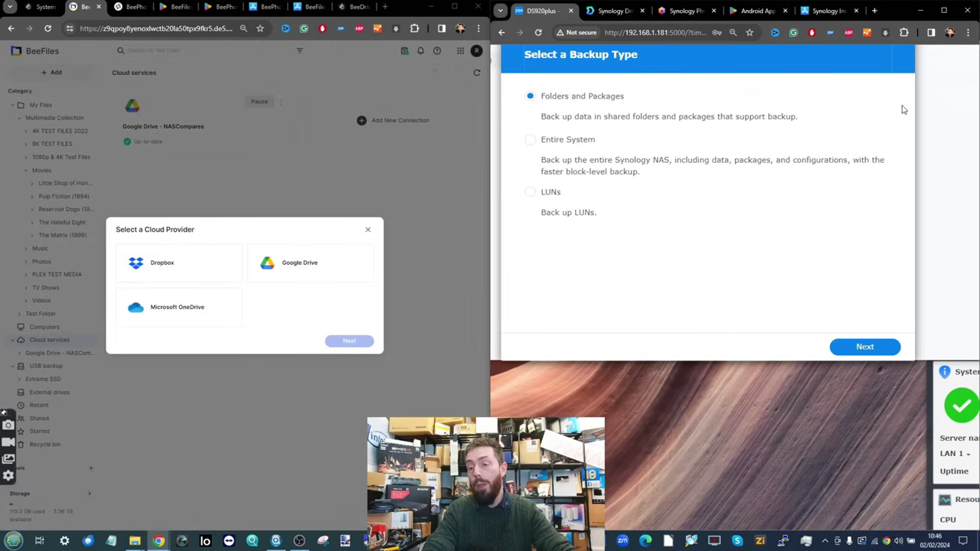
pyautogui.click(899, 157)
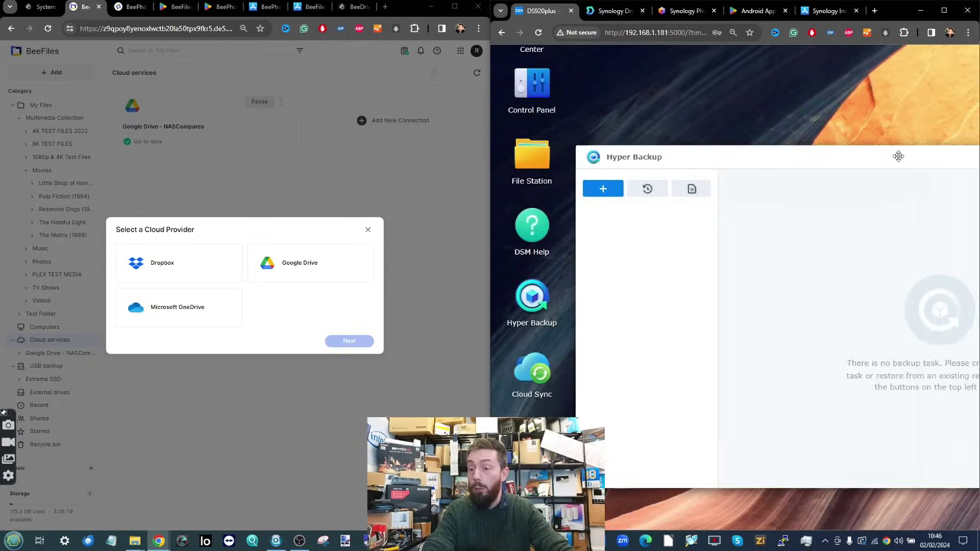
pyautogui.click(371, 231)
pyautogui.hotkey('ctrl', '-')
pyautogui.hotkey('ctrl', '-')
pyautogui.hotkey('ctrl', '-')
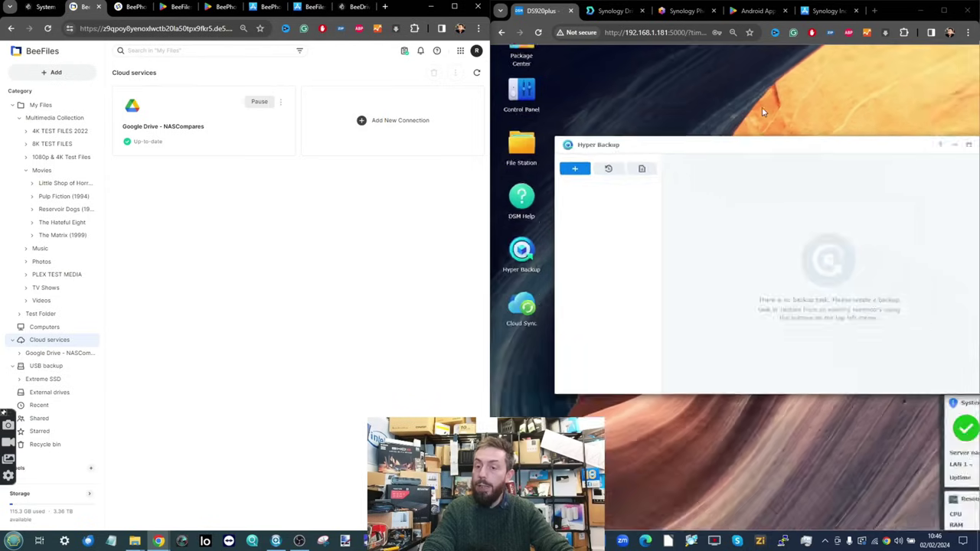
# Look through the system and services categories in the NAS Control Panel, and show all installed DSM apps
pyautogui.click(514, 121)
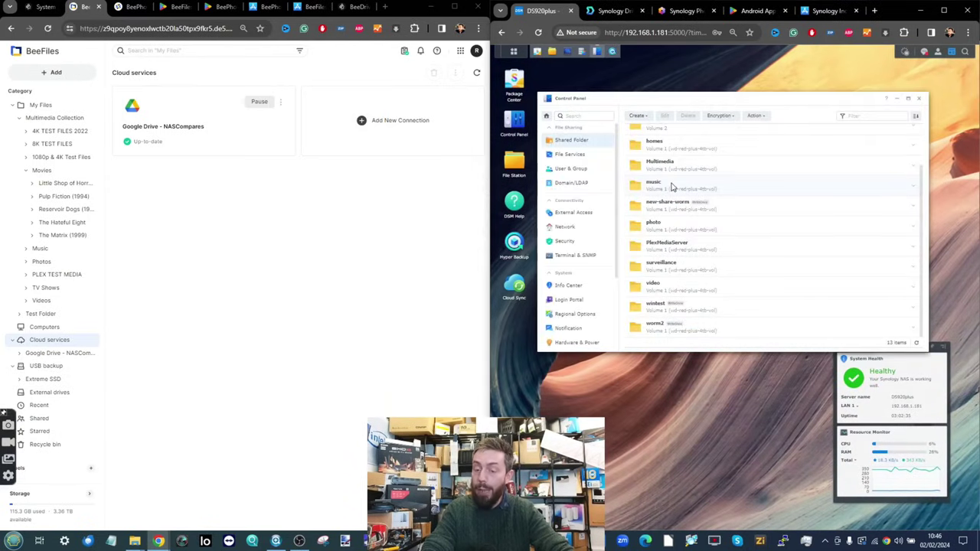
pyautogui.scroll(-3, 586, 249)
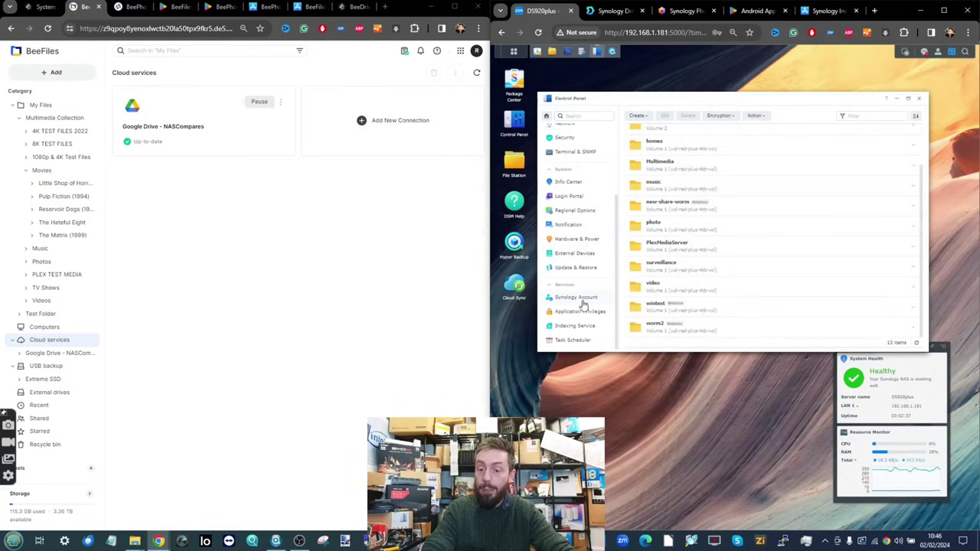
pyautogui.click(515, 54)
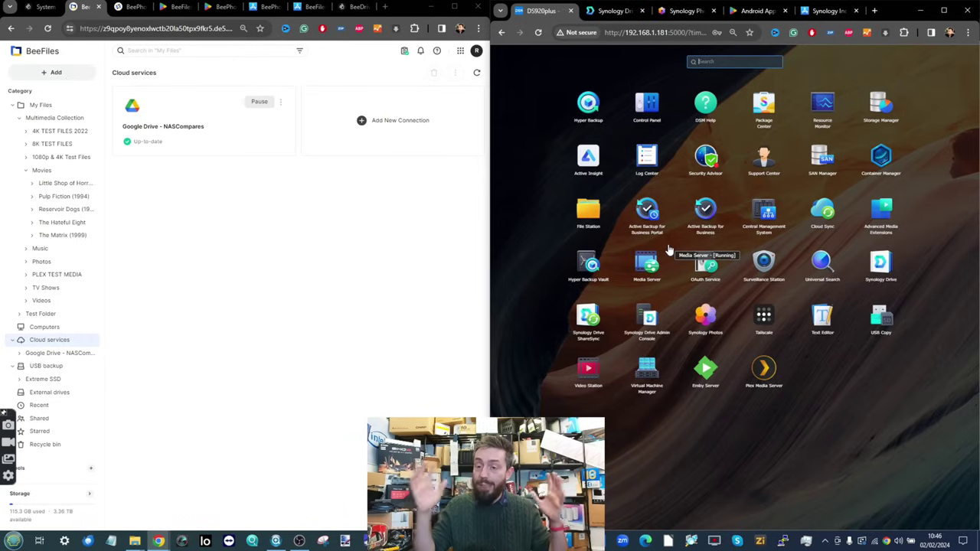
# Examine the backup location, schedule, encryption and restore options under Backup & Restore in the BeeStation System Settings
pyautogui.click(19, 10)
pyautogui.click(343, 240)
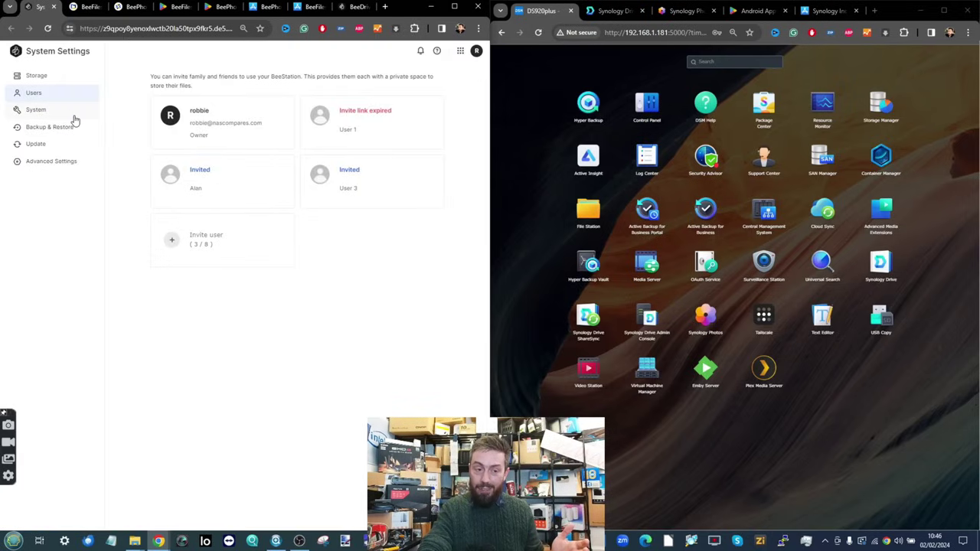
pyautogui.click(50, 128)
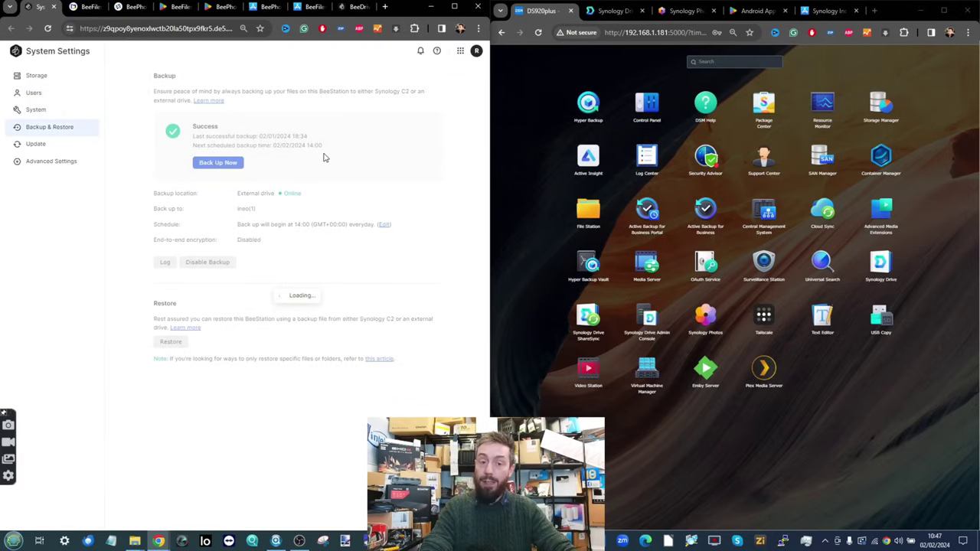
pyautogui.hotkey('ctrl', '+')
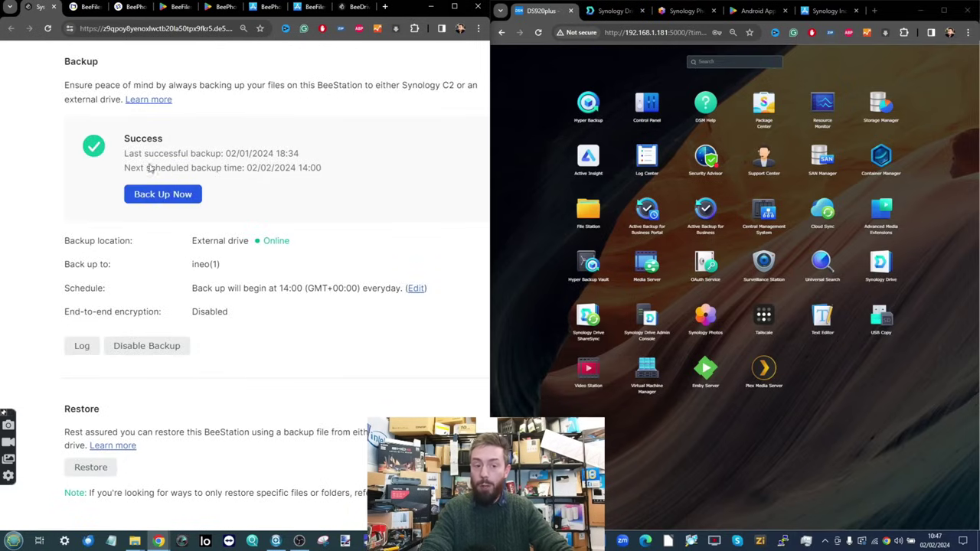
pyautogui.hotkey('ctrl', '-')
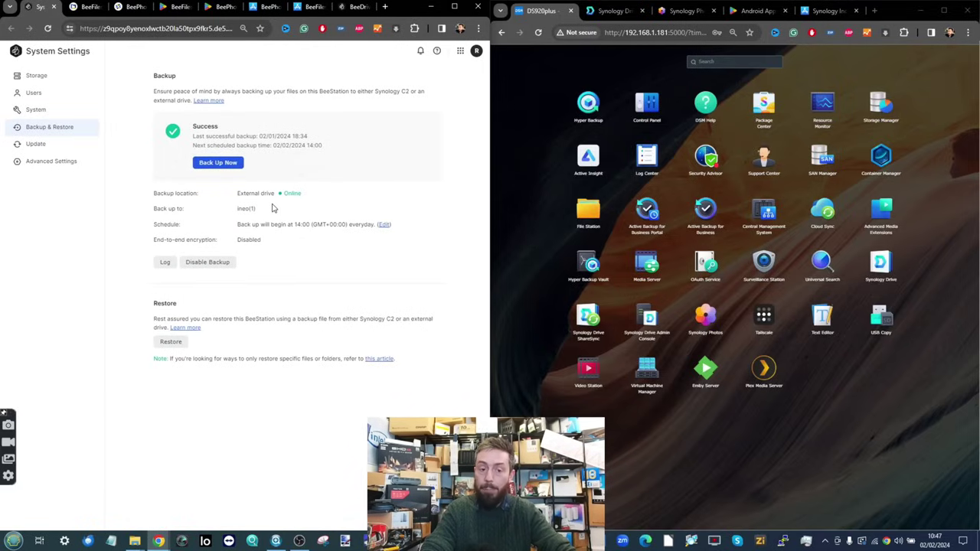
pyautogui.hotkey('ctrl', '+')
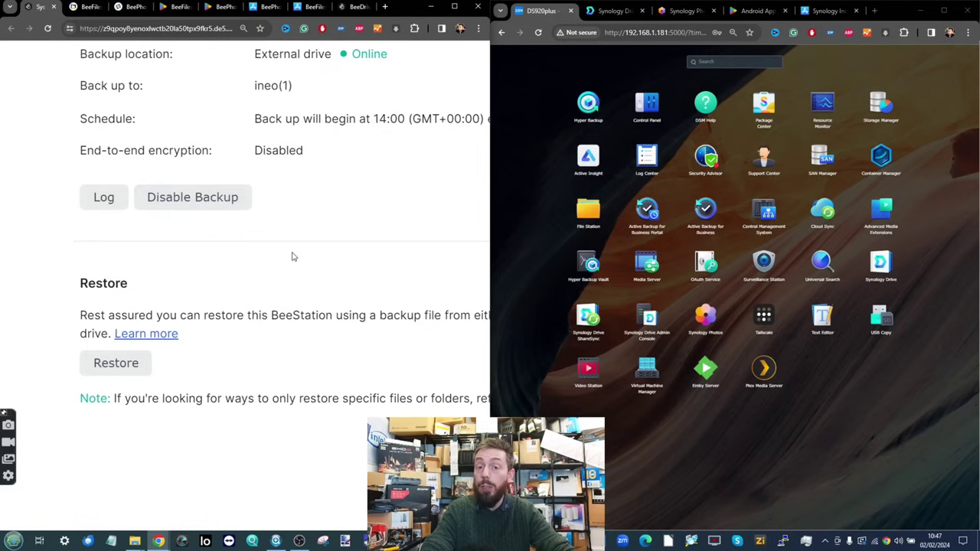
pyautogui.hotkey('ctrl', '0')
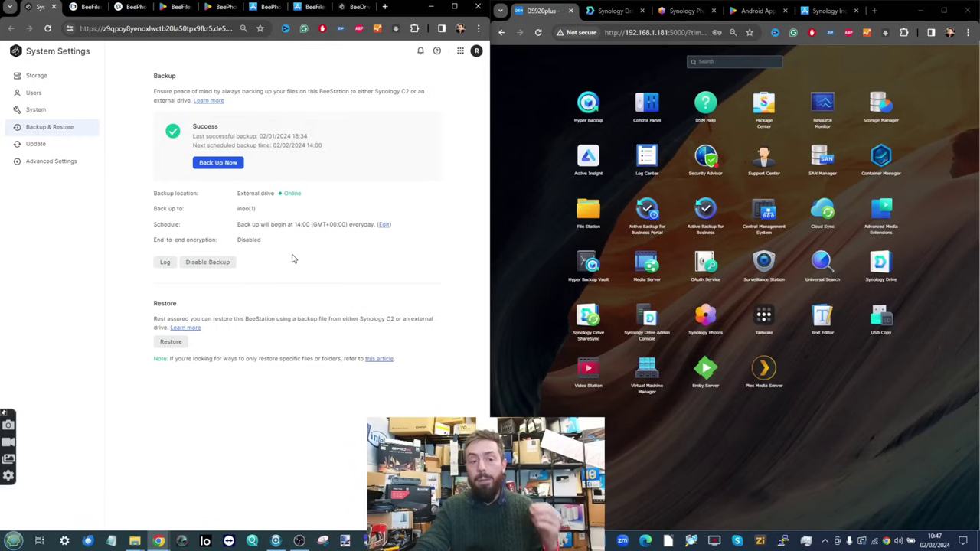
# Leave the DSM app overview and minimize the Control Panel and Hyper Backup windows on the NAS desktop
pyautogui.click(842, 413)
pyautogui.click(842, 414)
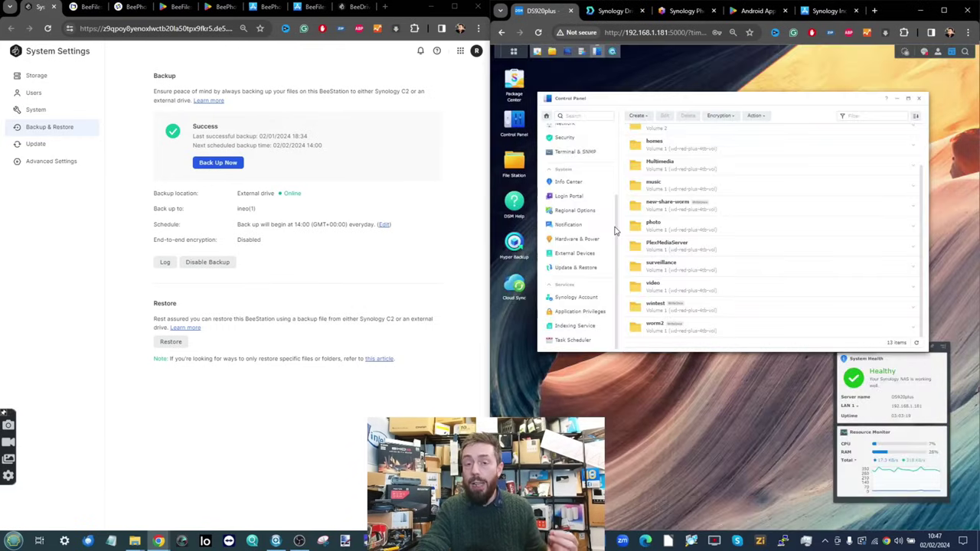
pyautogui.click(896, 99)
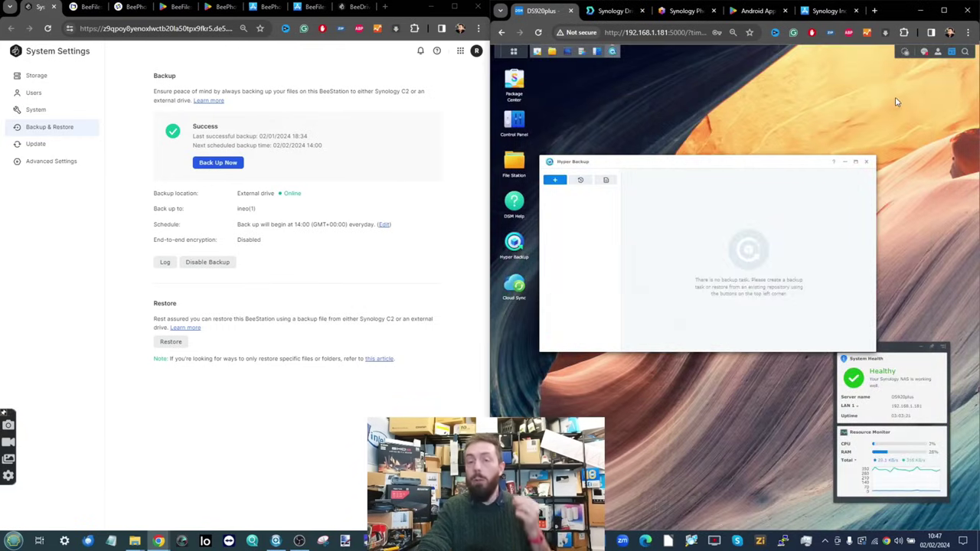
pyautogui.click(845, 163)
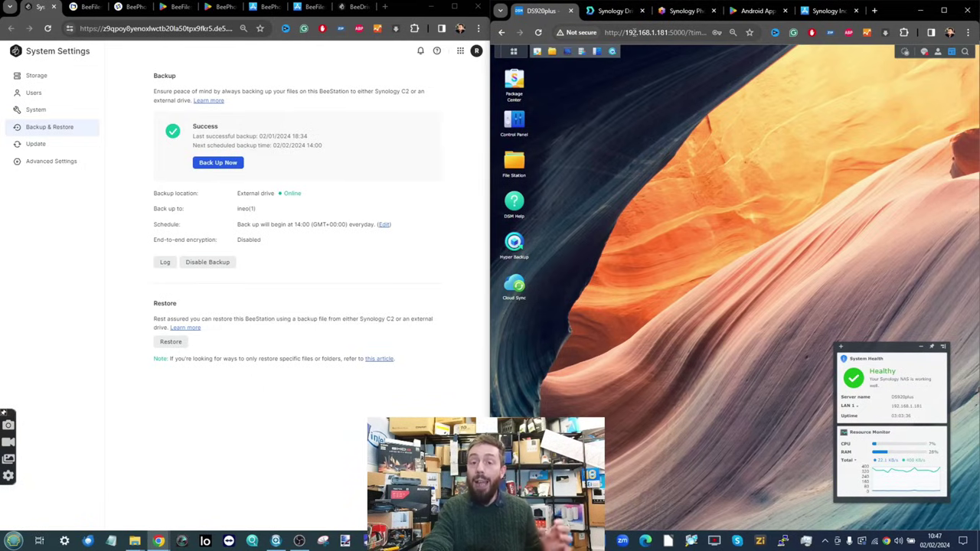
# Open the Control Panel on the NAS and look through its file sharing, connectivity and system categories
pyautogui.click(514, 51)
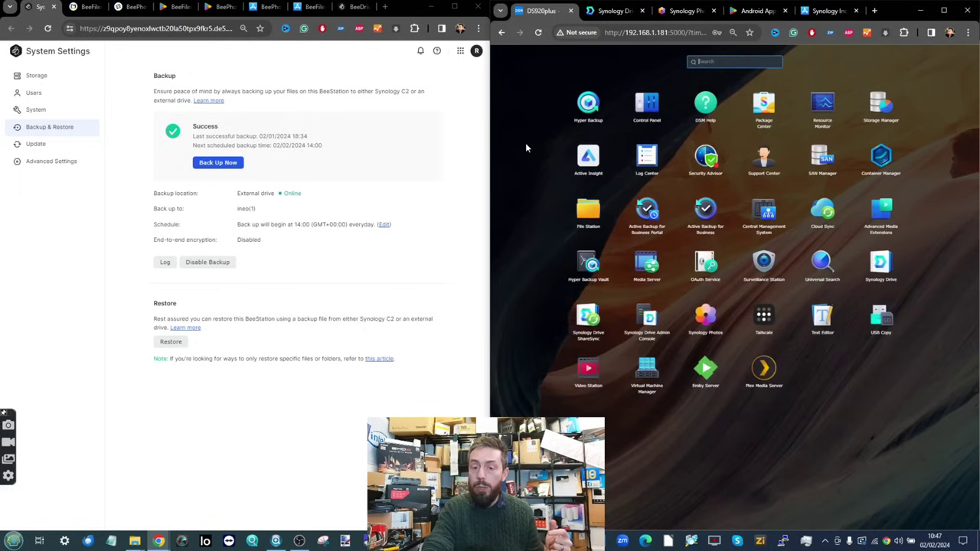
pyautogui.click(647, 102)
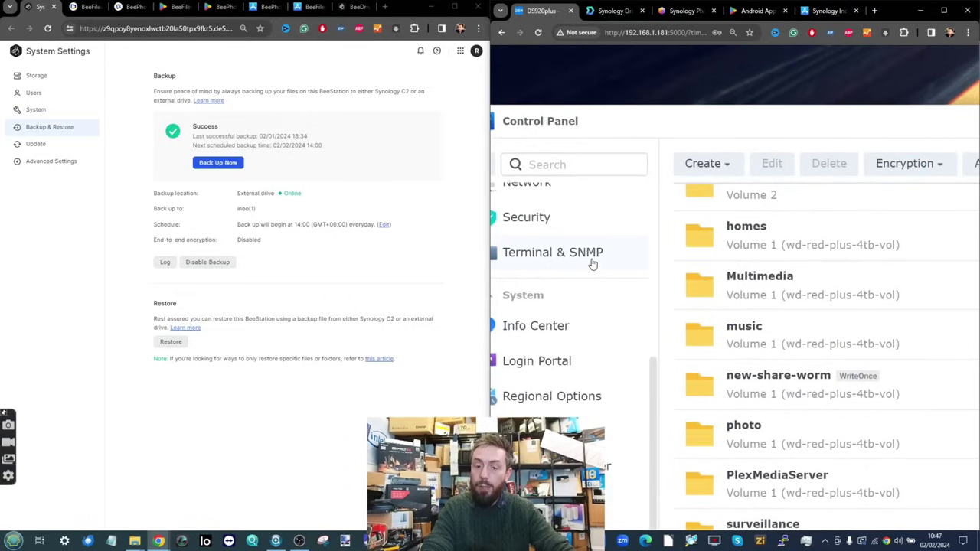
pyautogui.scroll(3, 624, 317)
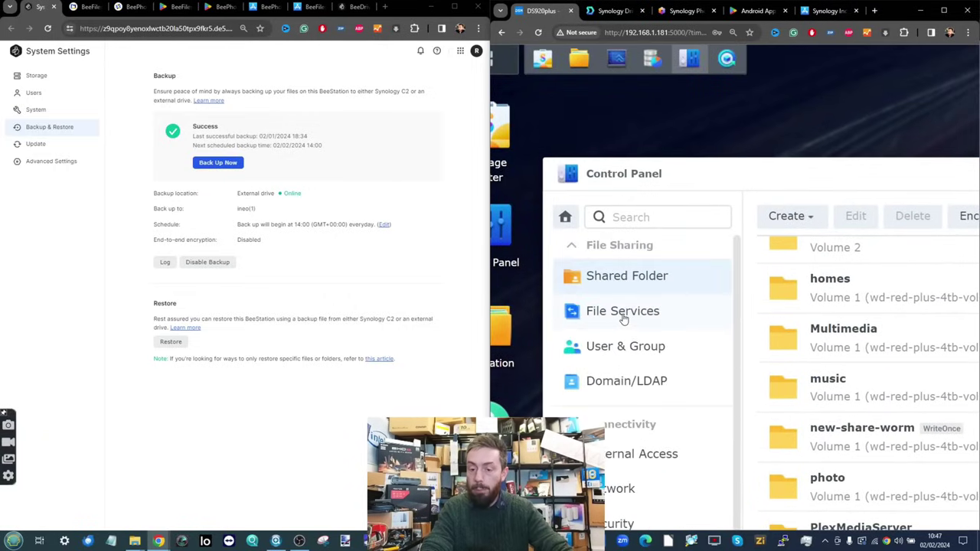
pyautogui.scroll(-1, 623, 368)
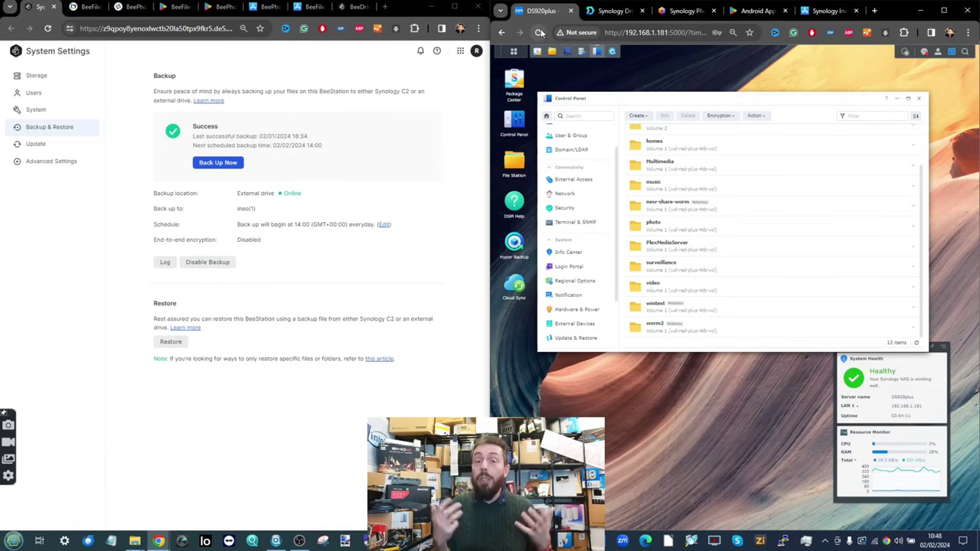
# Show the Local Access options in the BeeStation's Advanced Settings and enlarge the page for reading
pyautogui.click(130, 134)
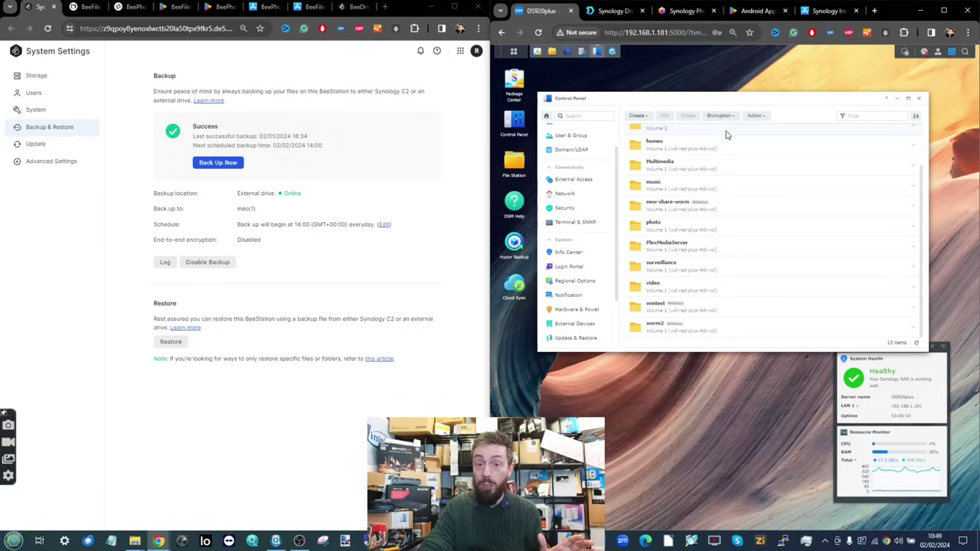
pyautogui.click(51, 161)
pyautogui.click(356, 83)
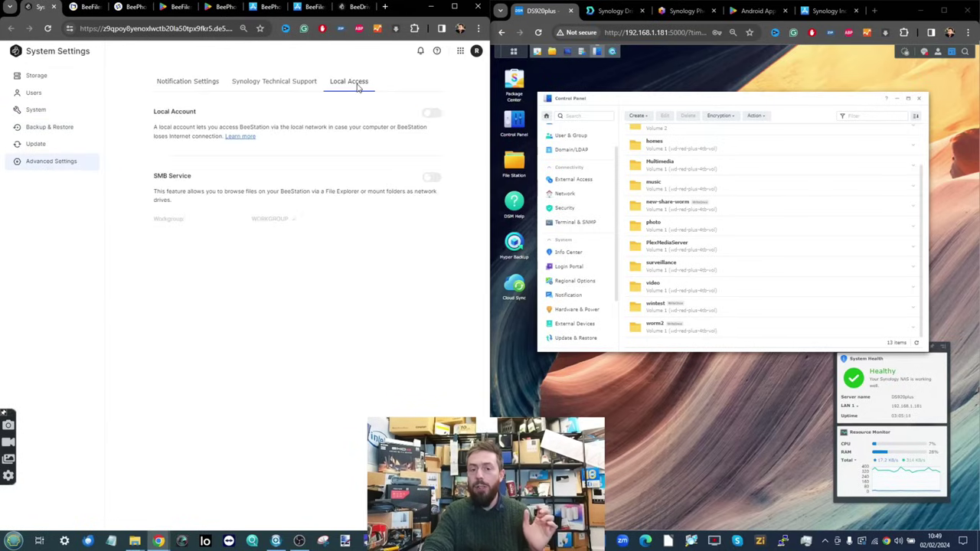
pyautogui.hotkey('ctrl', '+')
pyautogui.hotkey('ctrl', '+')
pyautogui.hotkey('ctrl', '+')
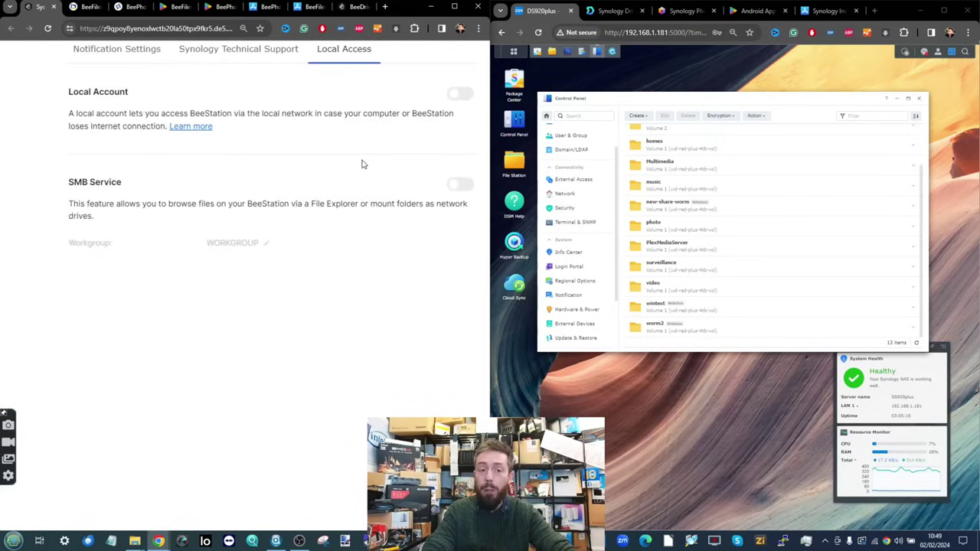
pyautogui.hotkey('ctrl', '-')
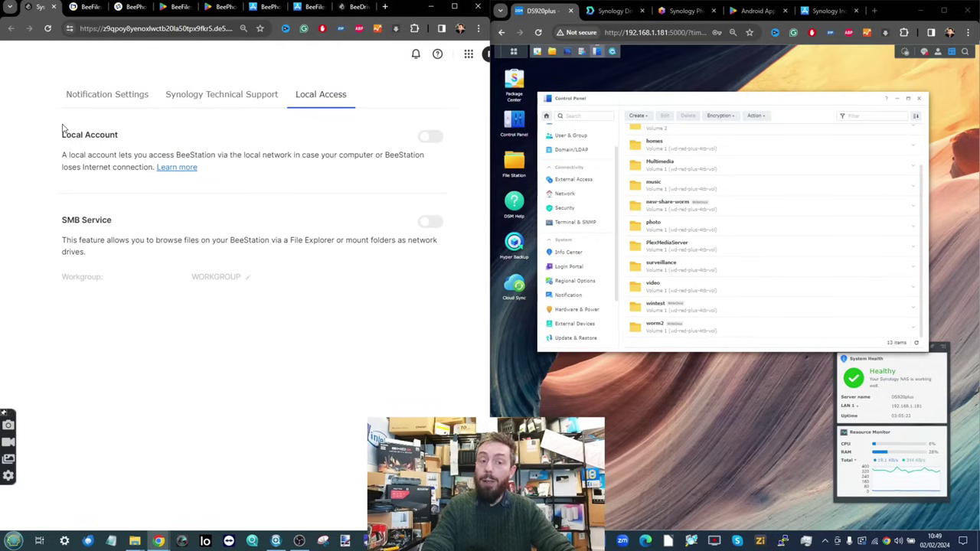
# Switch to the incognito window, view the BeeStation portal page and its Synology Account sign-in, and minimize the window
pyautogui.moveTo(158, 541)
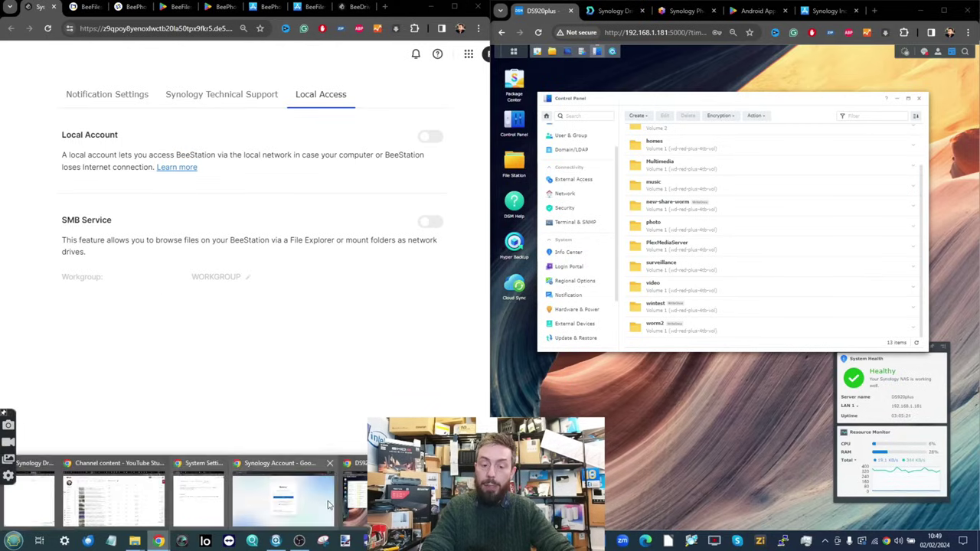
pyautogui.click(330, 500)
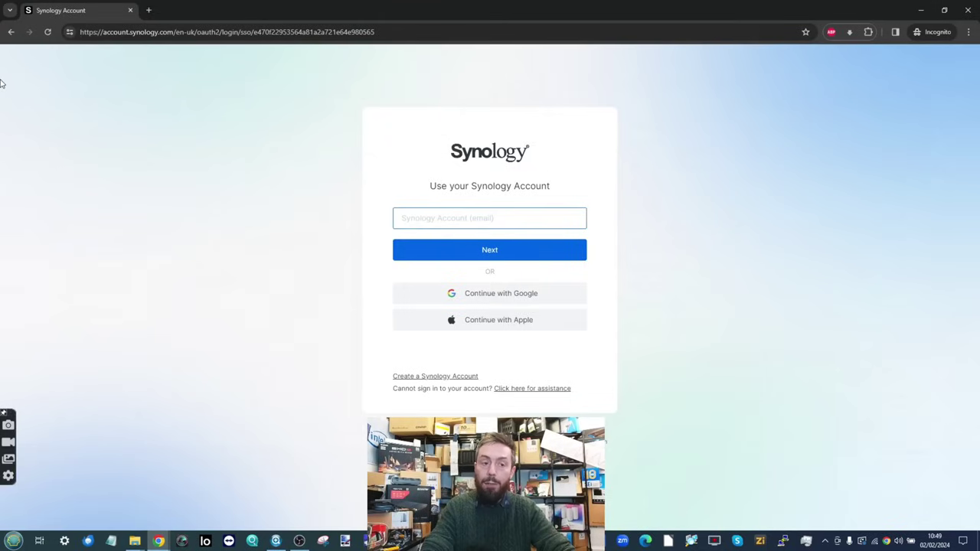
pyautogui.click(11, 36)
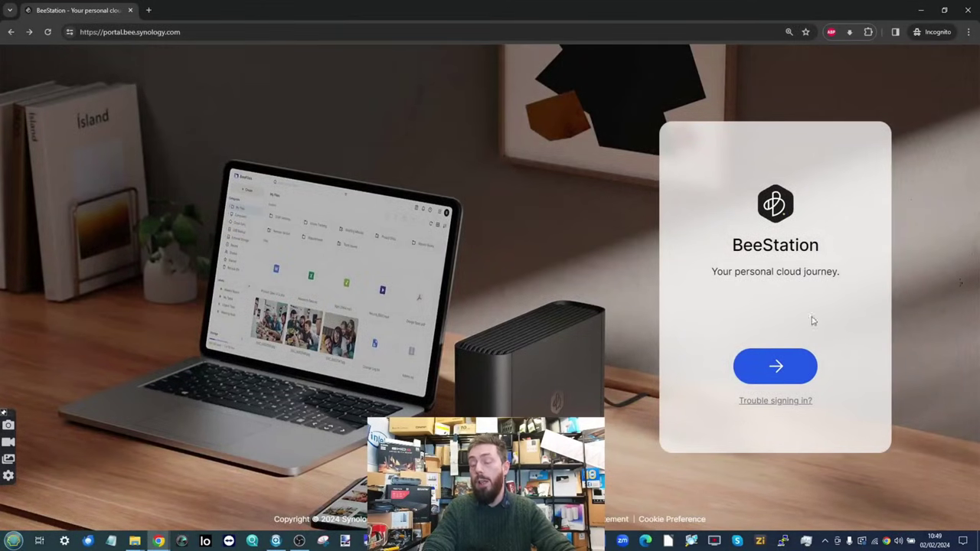
pyautogui.click(775, 367)
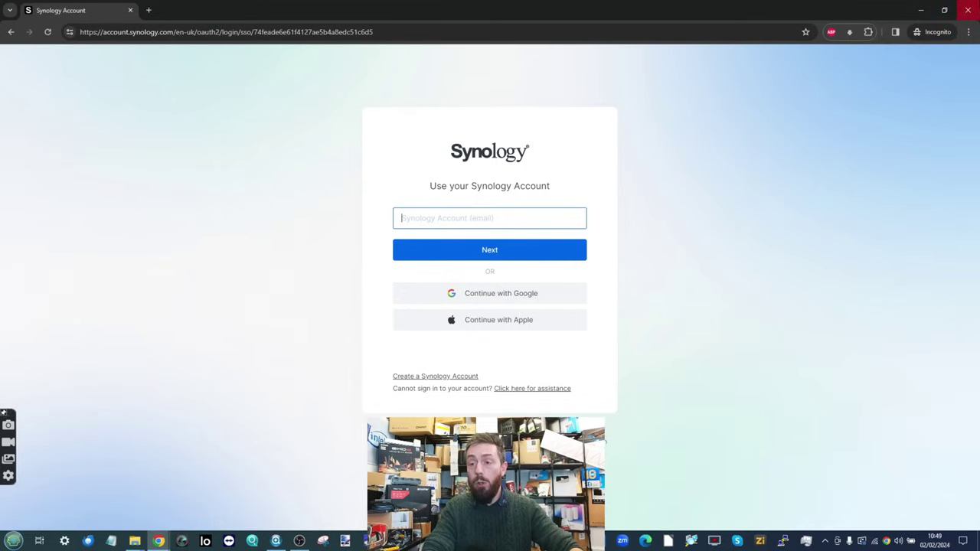
pyautogui.click(924, 13)
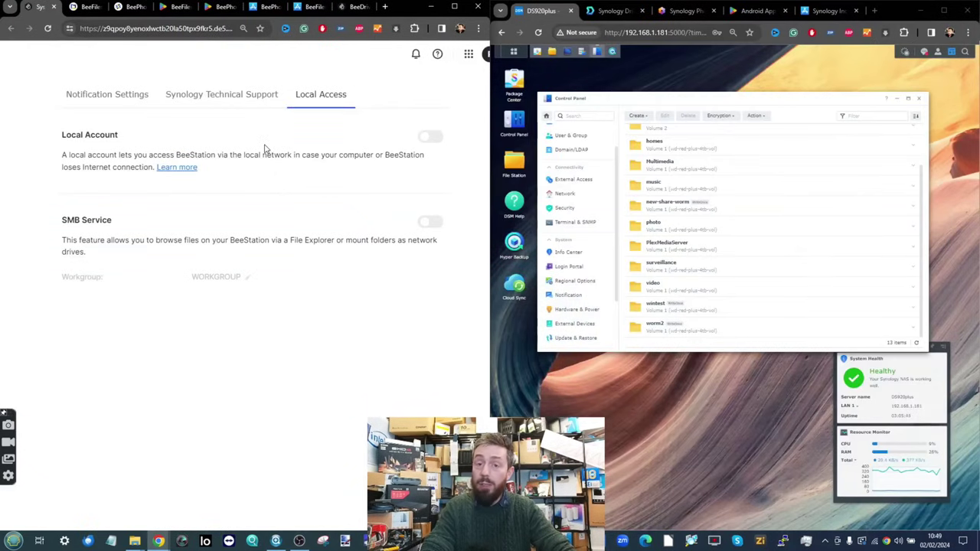
# Look over all installed DSM apps on the NAS and return to its desktop
pyautogui.click(531, 124)
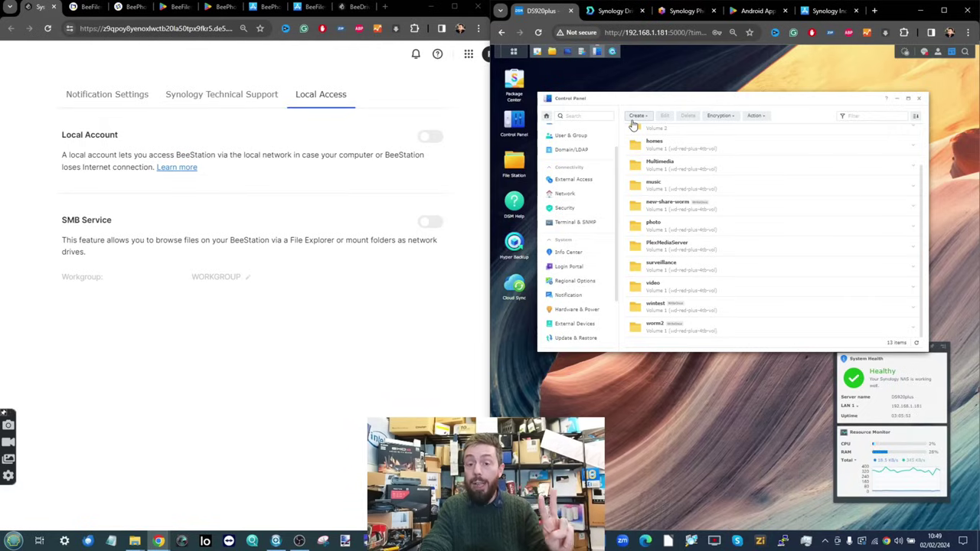
pyautogui.click(514, 52)
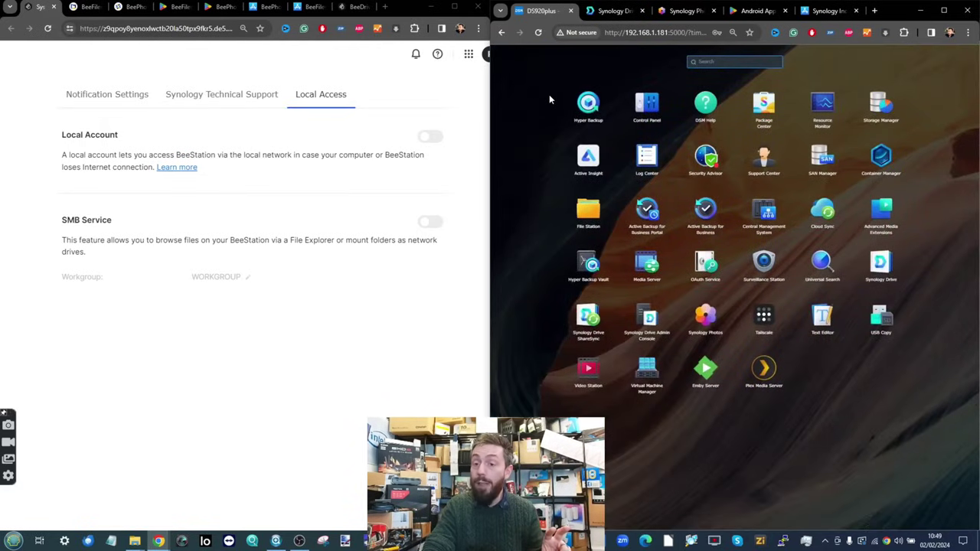
pyautogui.click(843, 389)
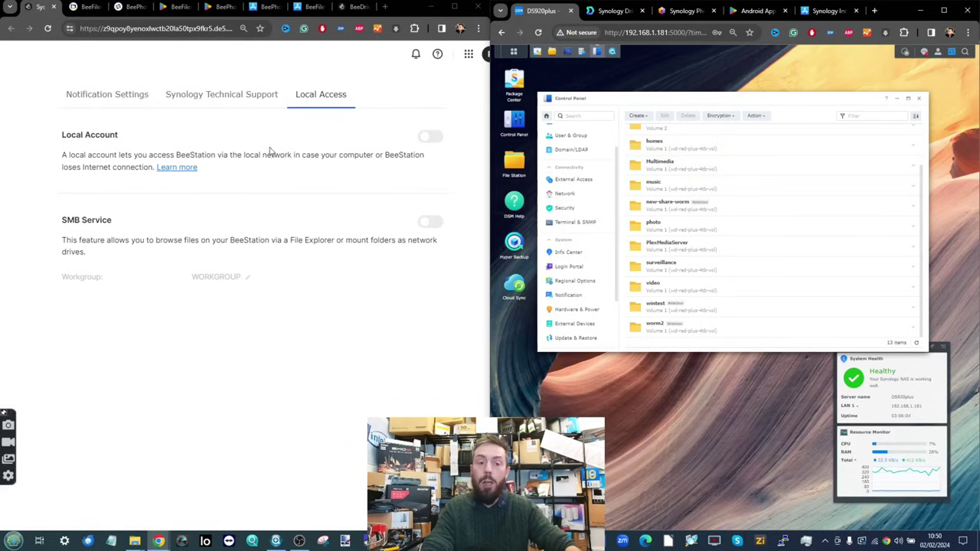
# Read the Local Account and SMB Service descriptions in the BeeStation's Local Access settings
pyautogui.hotkey('ctrl', '-')
pyautogui.hotkey('ctrl', '+')
pyautogui.hotkey('ctrl', '+')
pyautogui.hotkey('ctrl', '+')
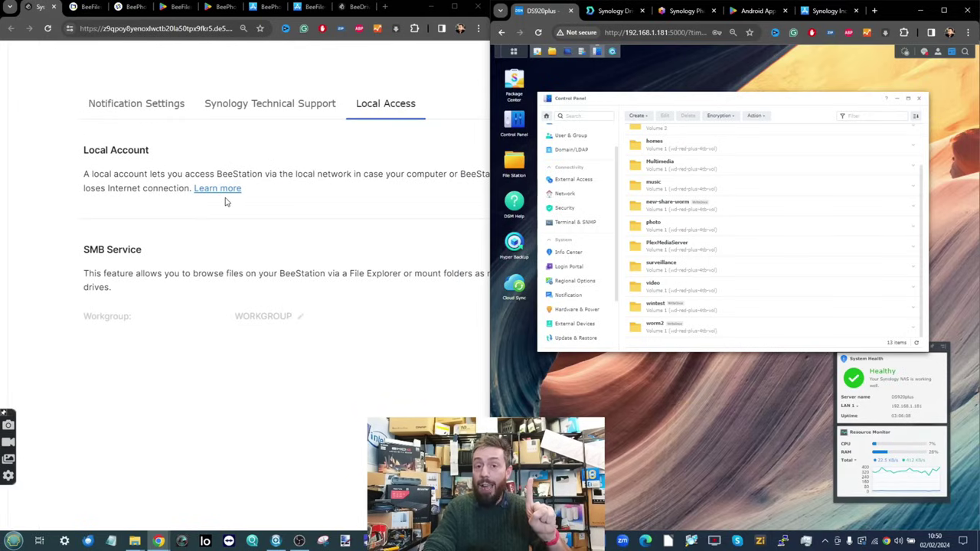
pyautogui.hotkey('ctrl', '-')
pyautogui.hotkey('ctrl', '-')
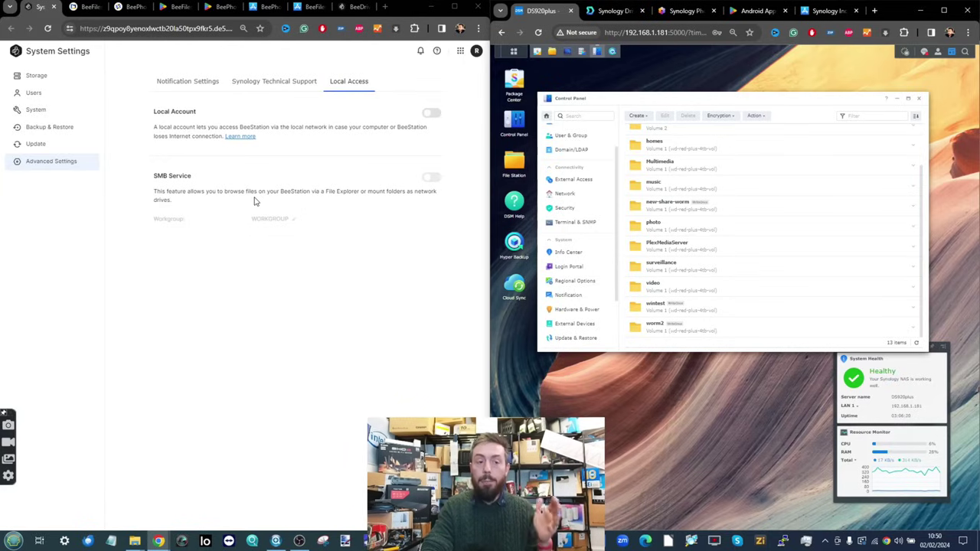
# View the BeePhotos listing on Google Play, and return to the BeeStation's Local Access settings
pyautogui.click(219, 7)
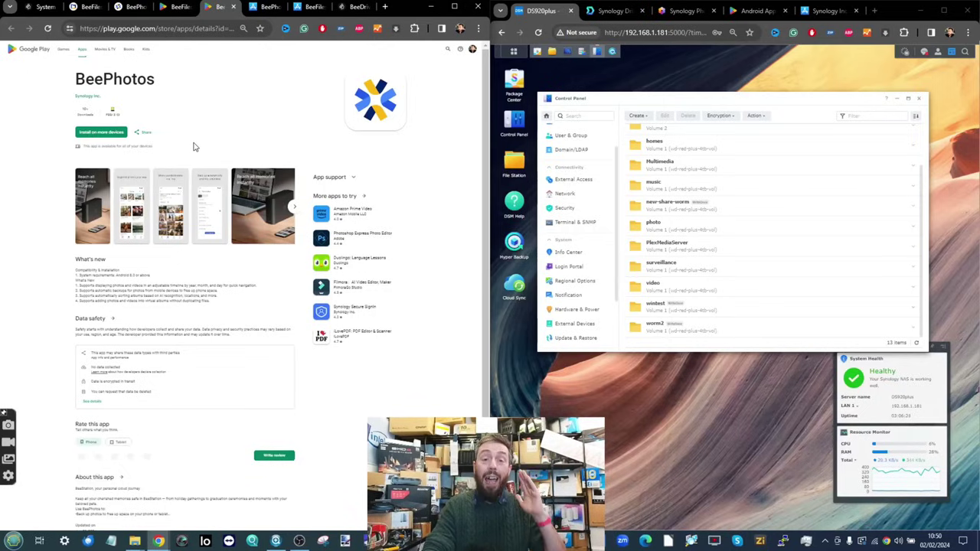
pyautogui.click(34, 7)
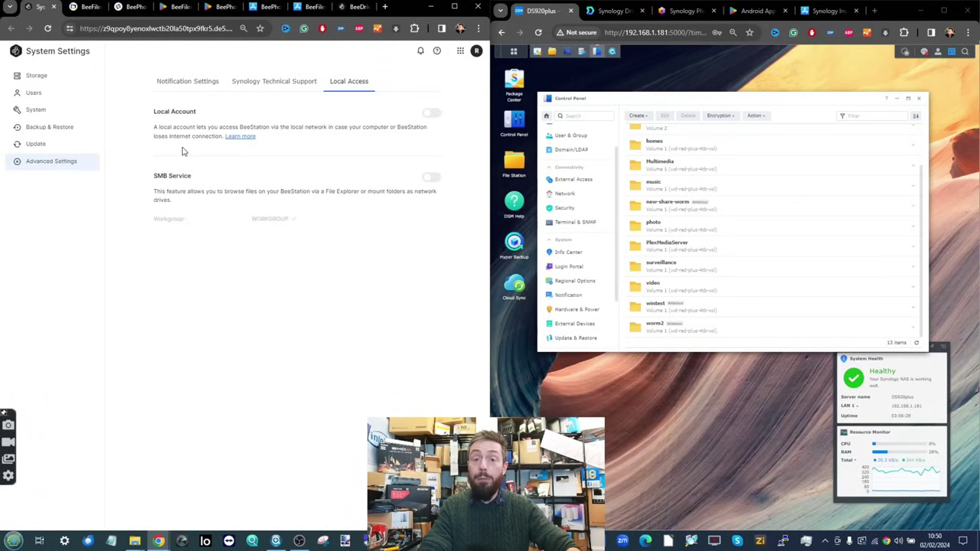
pyautogui.scroll(3, 182, 151)
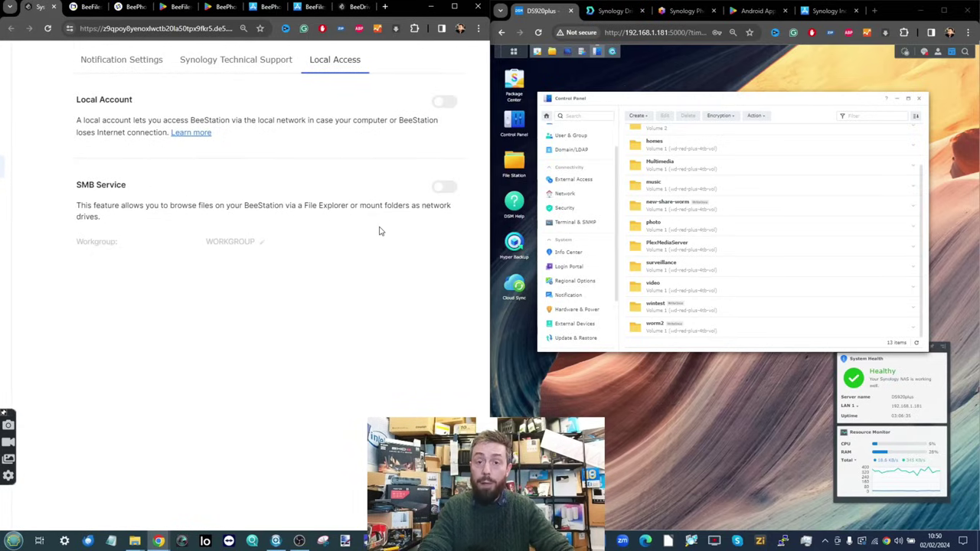
pyautogui.hotkey('ctrl', '-')
pyautogui.hotkey('ctrl', '-')
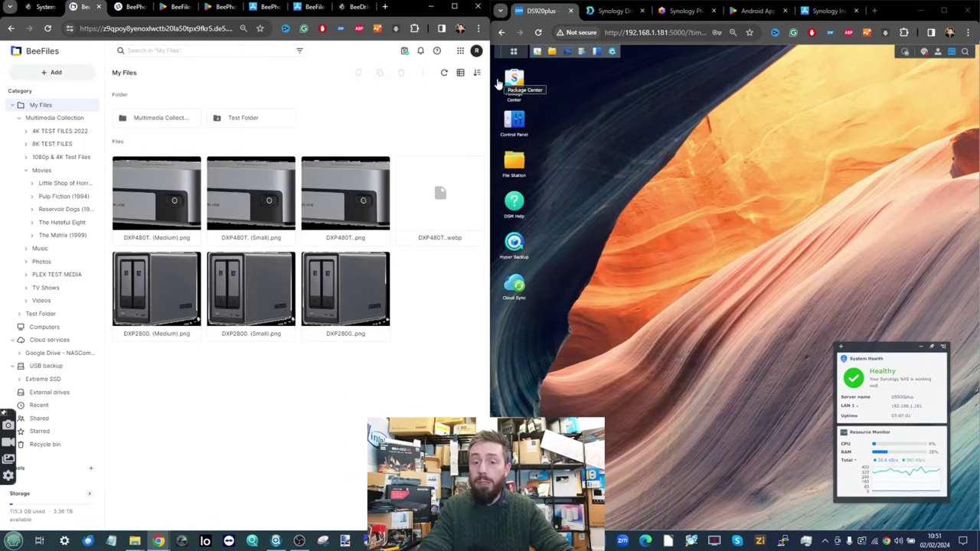
# Open File Station on the NAS desktop and move its window higher
pyautogui.click(519, 159)
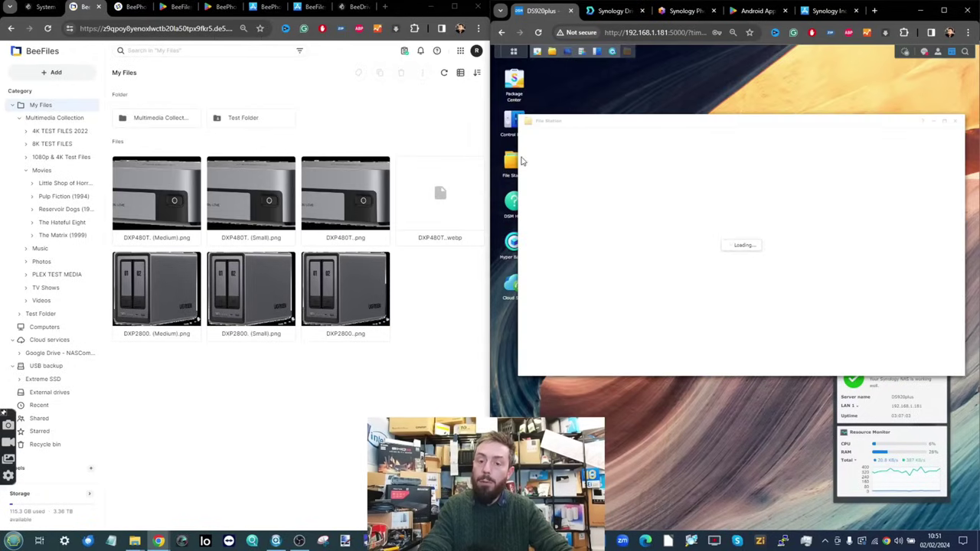
pyautogui.moveTo(697, 120); pyautogui.dragTo(697, 93)
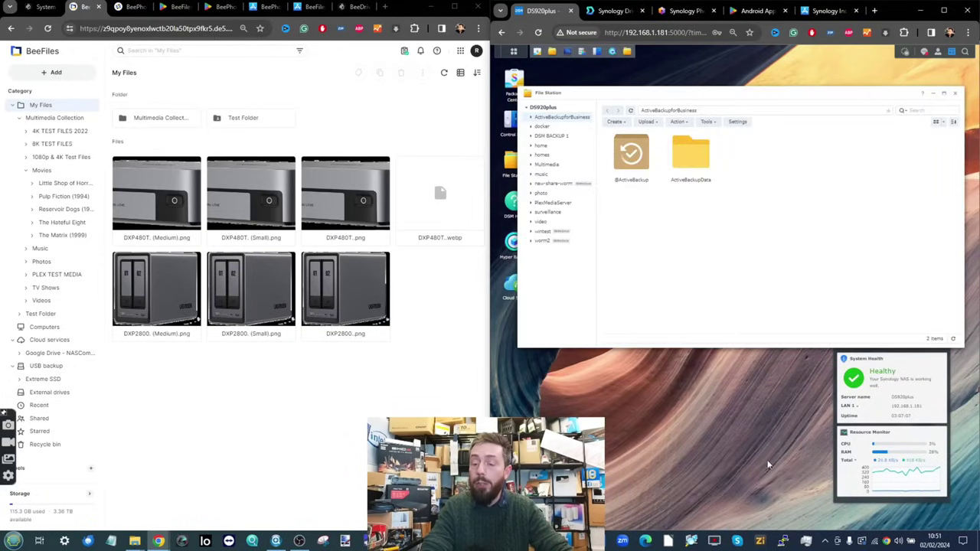
# Examine the BeeStation folder and the Synology Drive location in Windows File Explorer, and minimize the window
pyautogui.moveTo(135, 540)
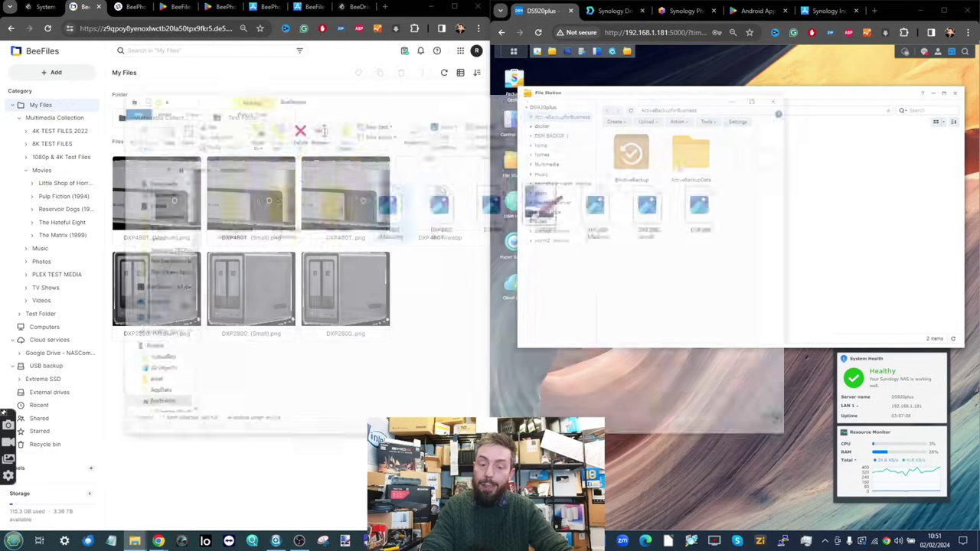
pyautogui.click(53, 501)
pyautogui.scroll(3, 166, 327)
pyautogui.scroll(-3, 167, 326)
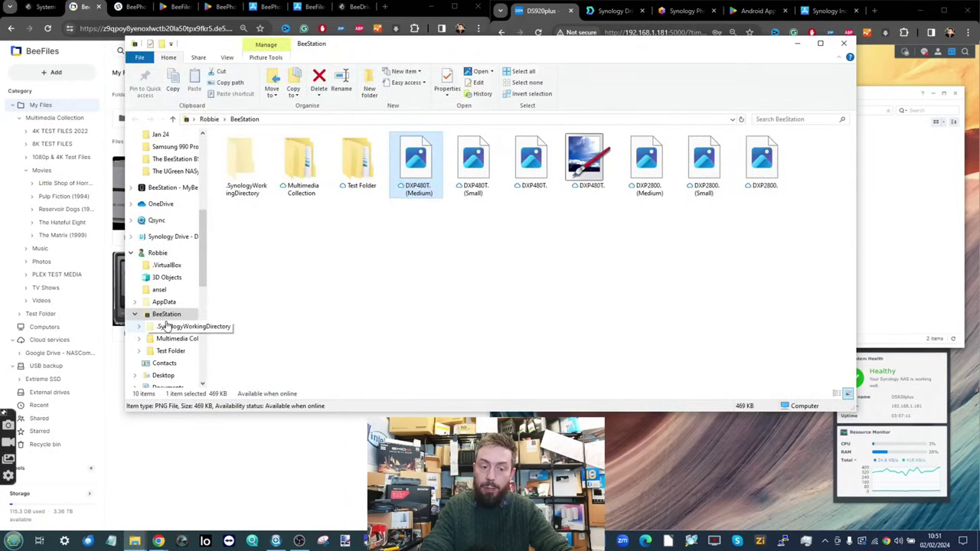
pyautogui.click(164, 237)
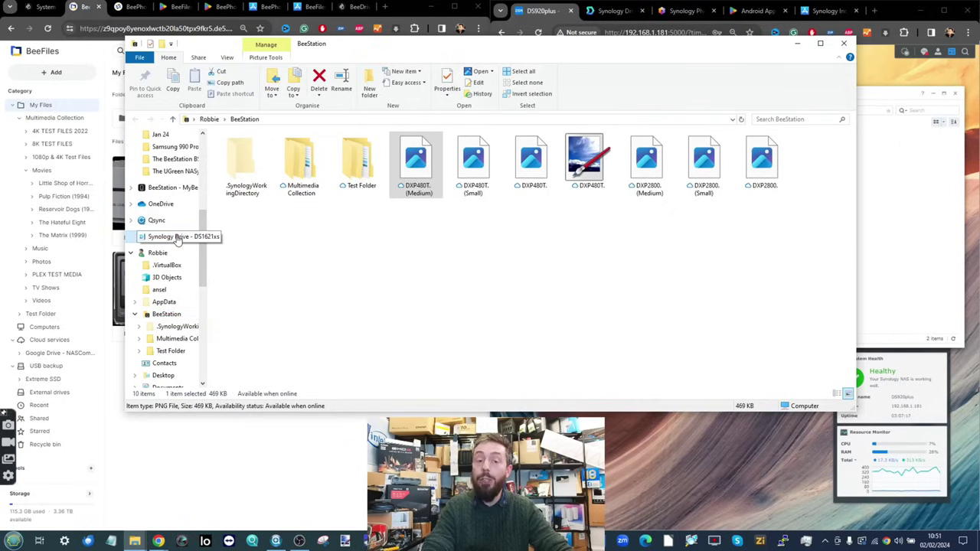
pyautogui.click(798, 43)
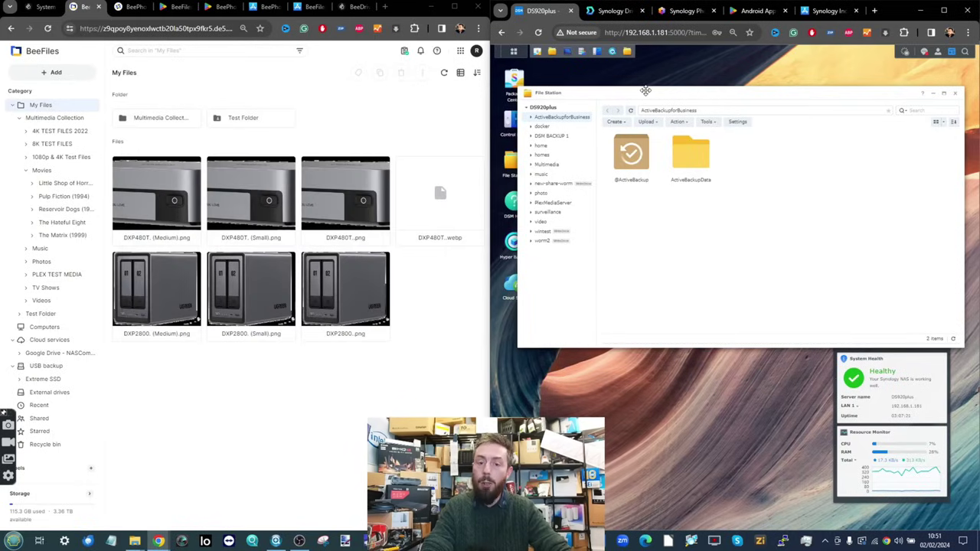
# Examine the shared folders in File Station, check My Drive in Synology Drive, and return to the NAS desktop
pyautogui.moveTo(647, 90); pyautogui.dragTo(640, 85)
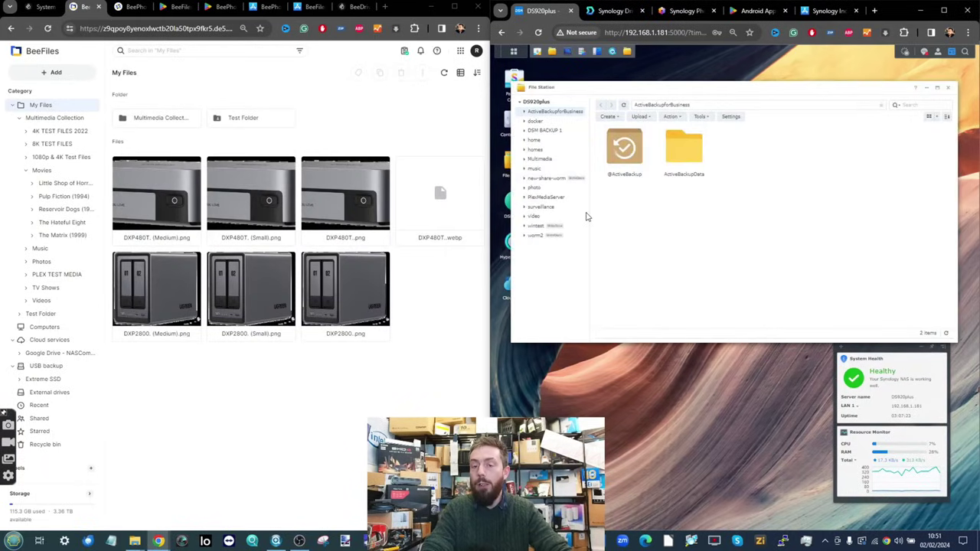
pyautogui.scroll(5, 563, 238)
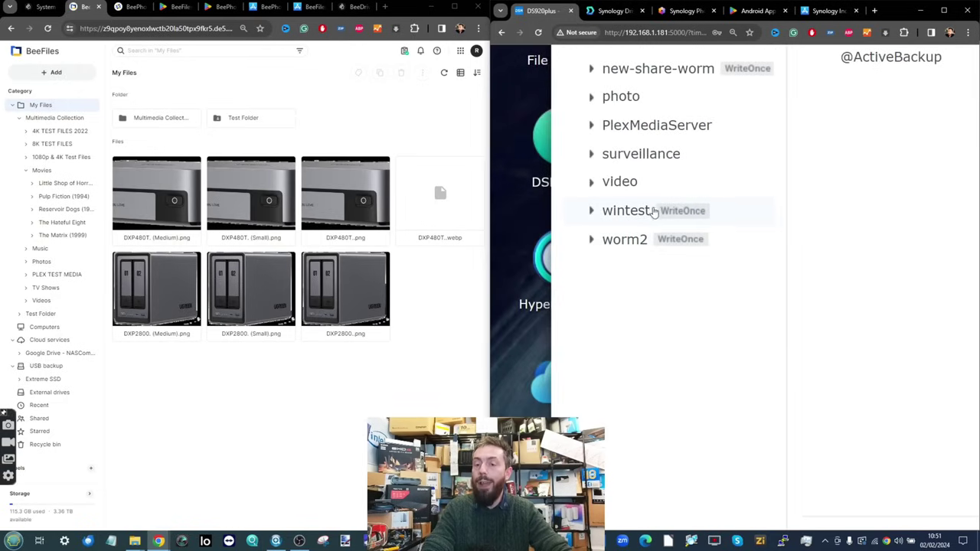
pyautogui.moveTo(693, 216)
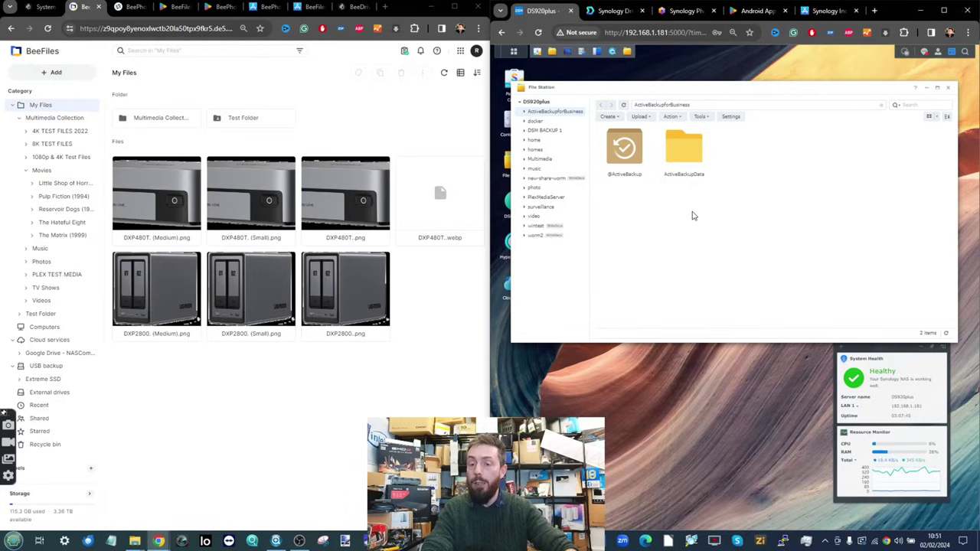
pyautogui.click(613, 11)
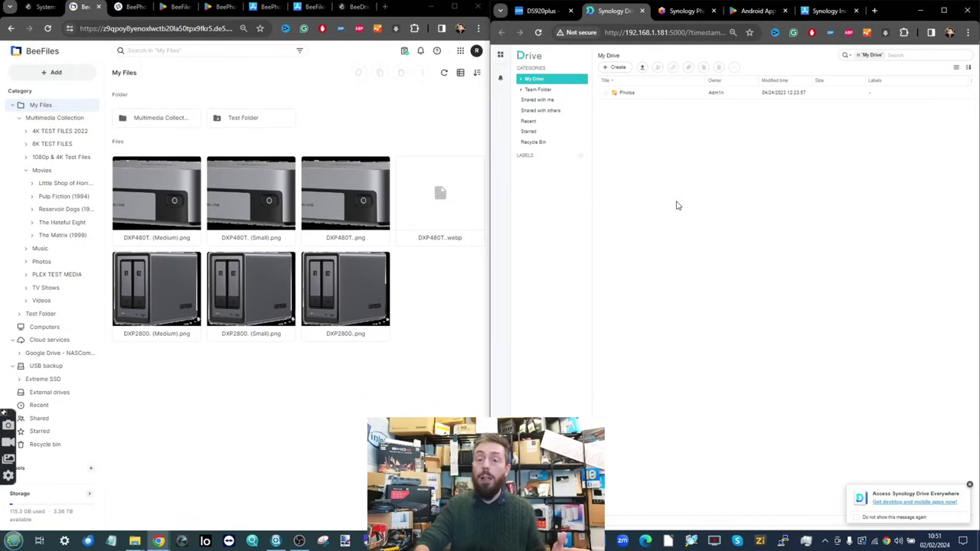
pyautogui.click(536, 11)
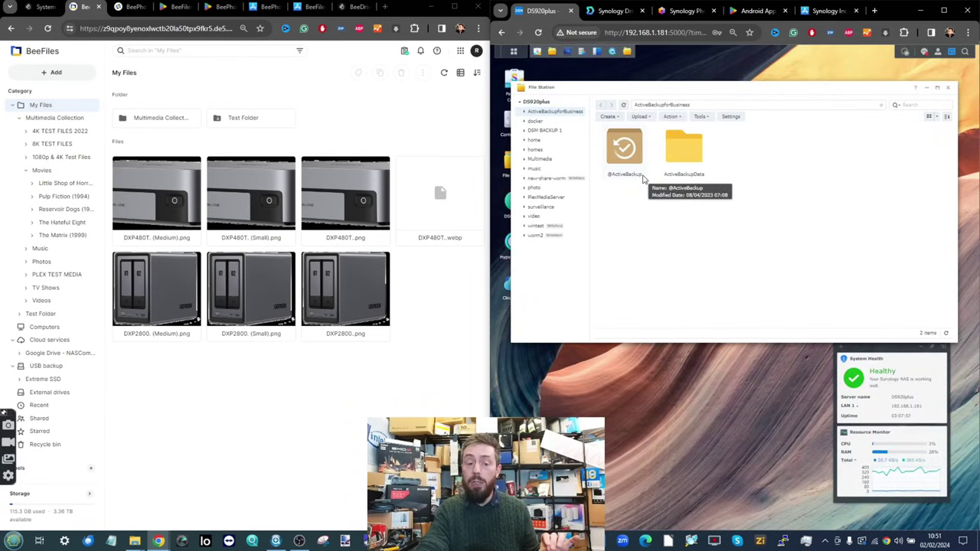
# Bring the BeeStation folder window in File Explorer back to the front
pyautogui.moveTo(135, 541)
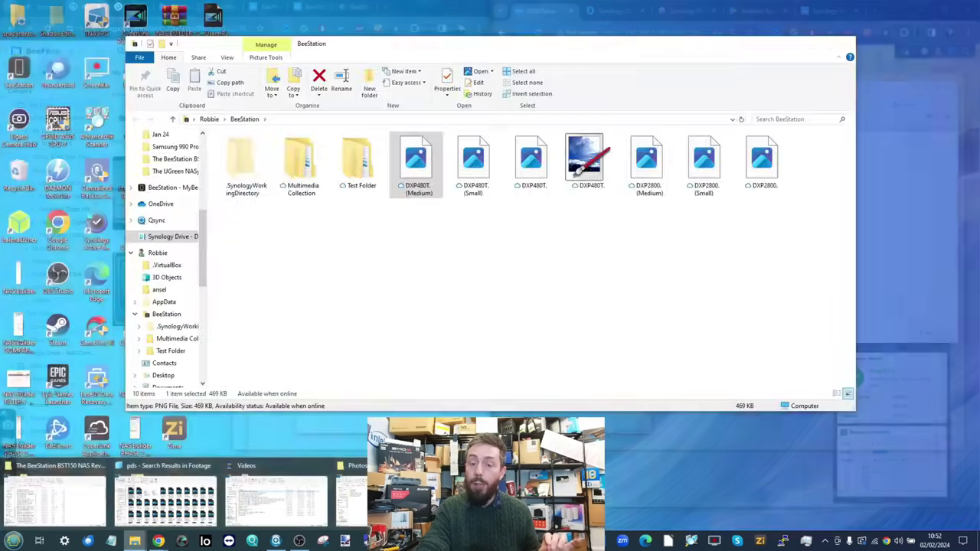
pyautogui.click(429, 498)
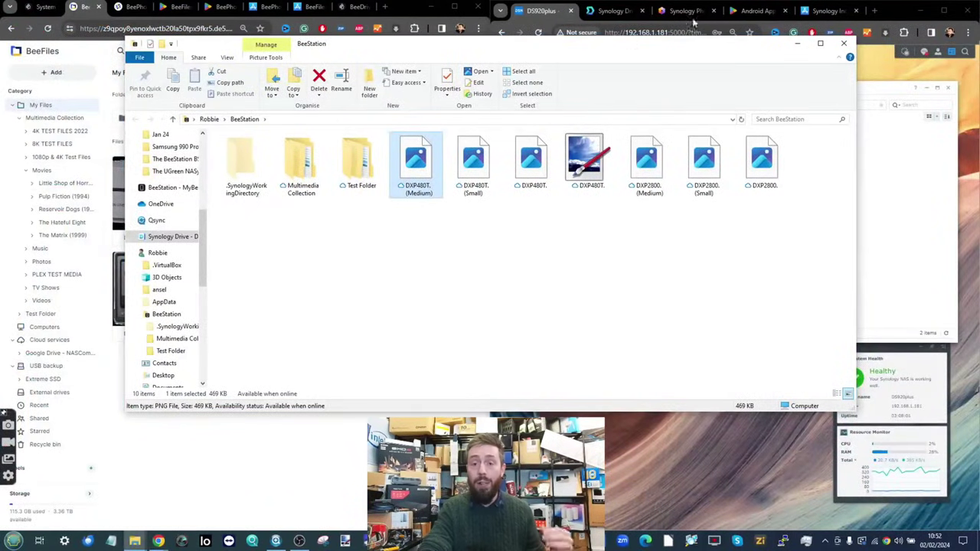
# Minimize the BeeStation folder window and return to the DS920plus desktop with File Station open
pyautogui.click(797, 43)
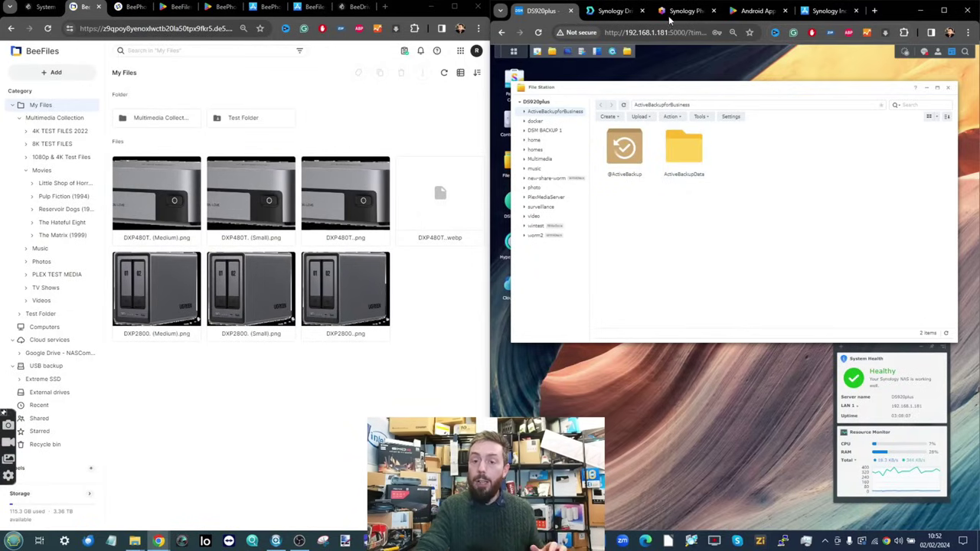
pyautogui.click(609, 11)
pyautogui.click(540, 11)
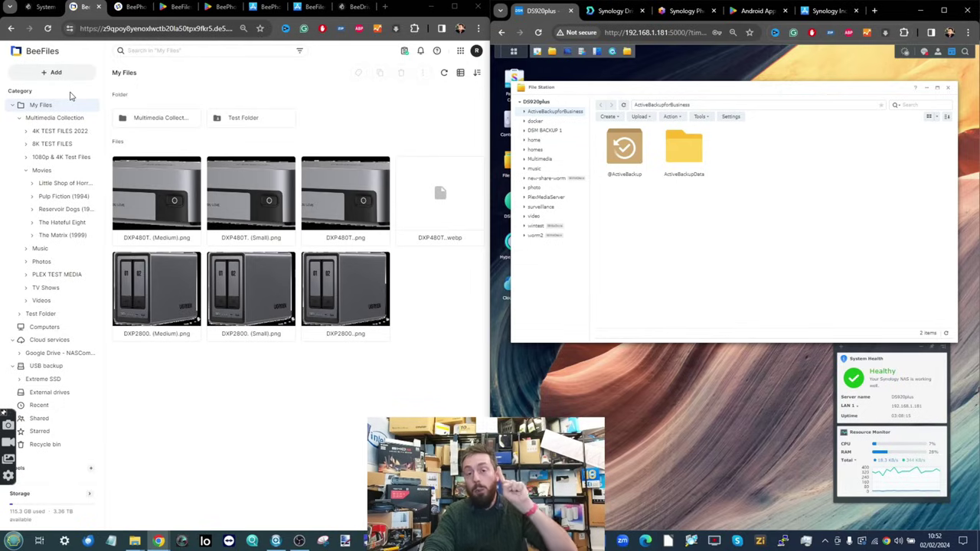
# Check the BeeFiles listings on the App Store and Google Play, and open the USB backup section in BeeFiles
pyautogui.click(300, 7)
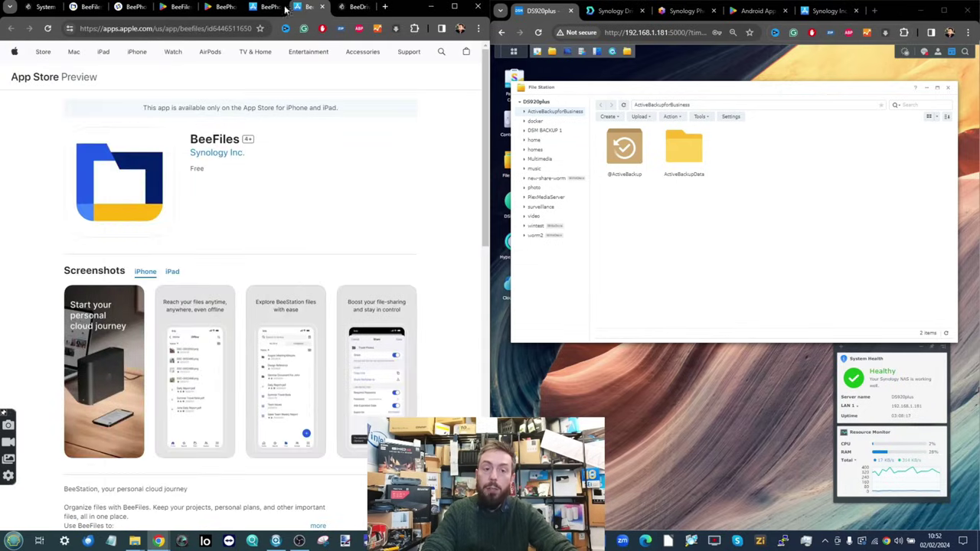
pyautogui.click(177, 7)
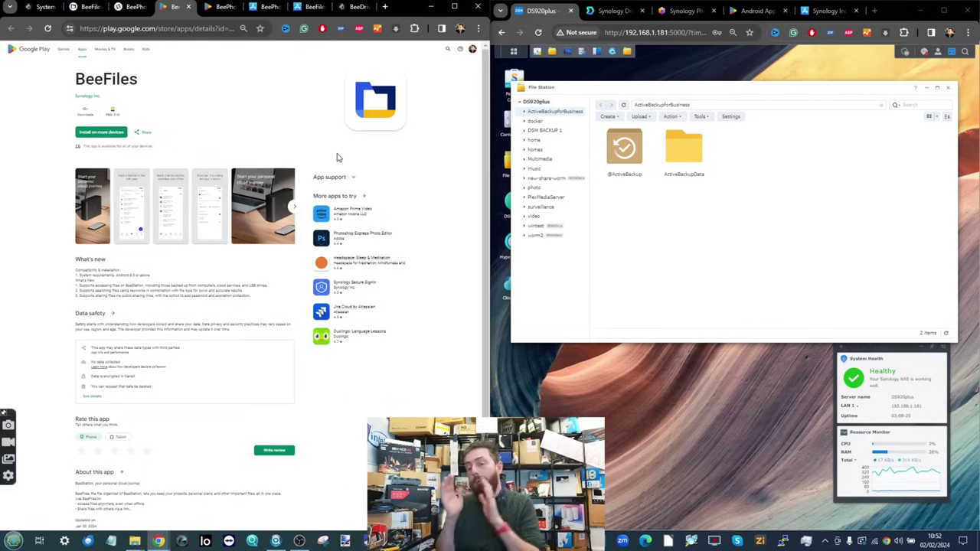
pyautogui.click(82, 6)
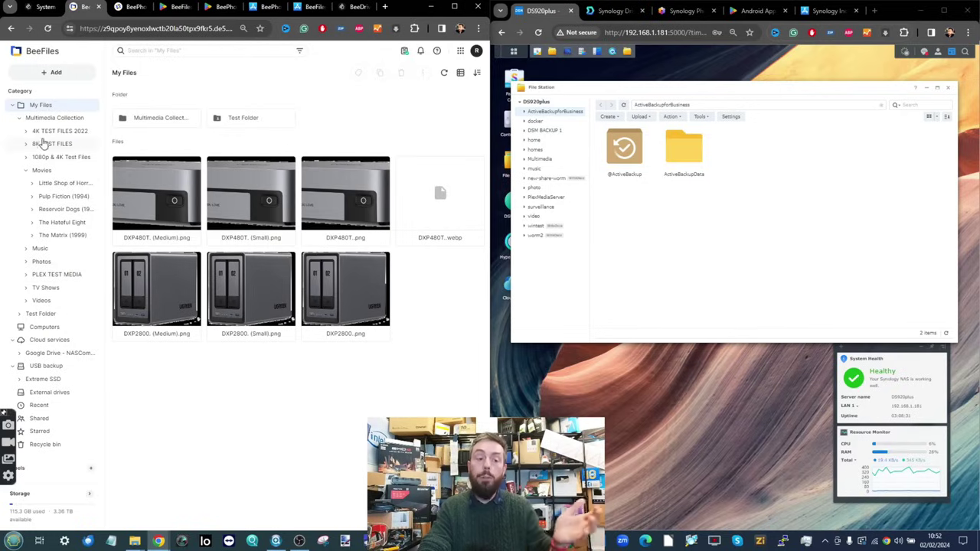
pyautogui.click(43, 369)
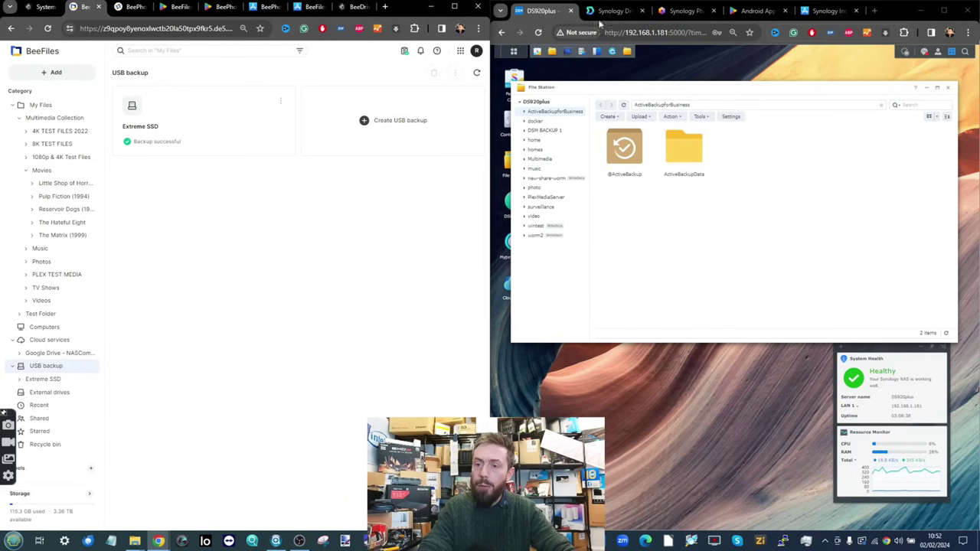
# Browse the Shared Space timeline in Synology Photos and bring up the album overview in BeePhotos
pyautogui.click(927, 89)
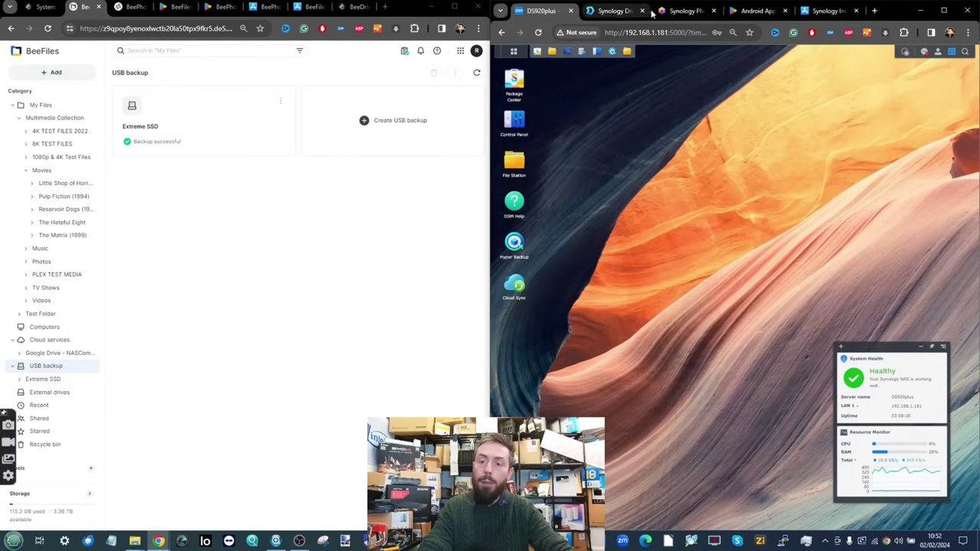
pyautogui.click(685, 11)
pyautogui.scroll(-5, 673, 192)
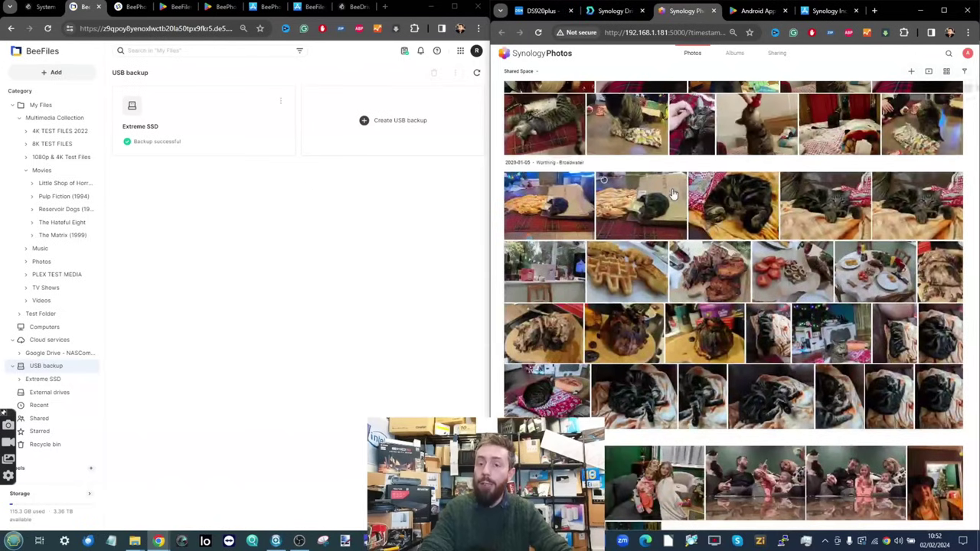
pyautogui.scroll(5, 672, 193)
pyautogui.click(211, 9)
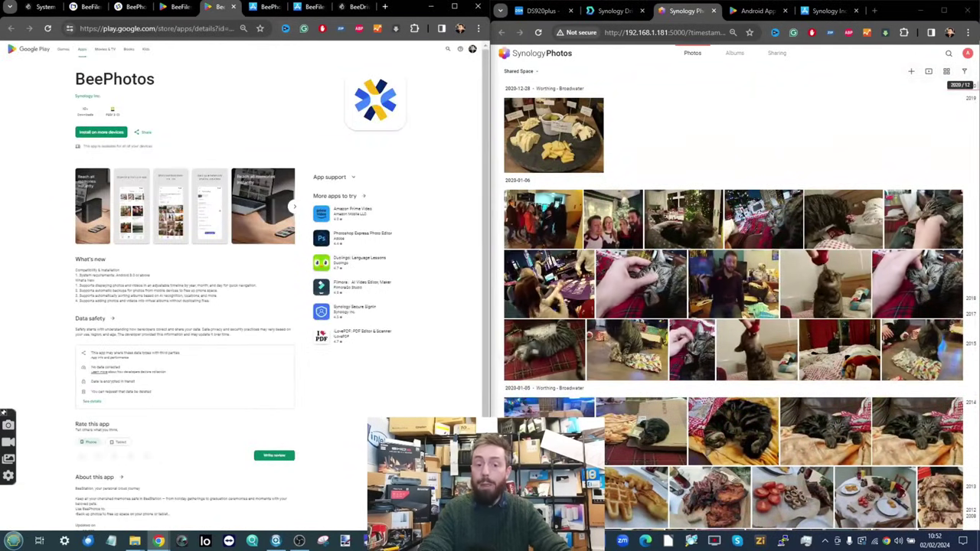
pyautogui.click(128, 7)
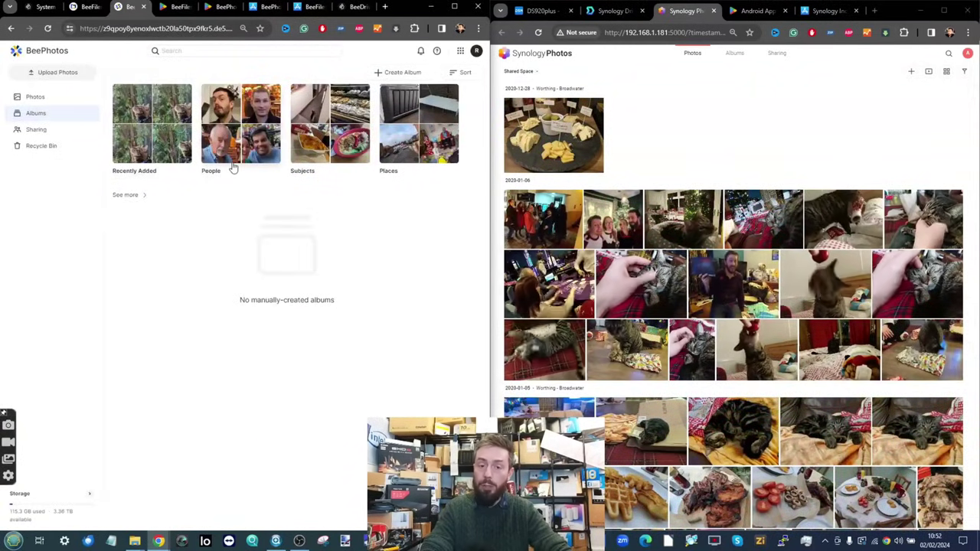
# Compare the People albums in BeePhotos and Synology Photos, and return both to their album overviews
pyautogui.click(227, 113)
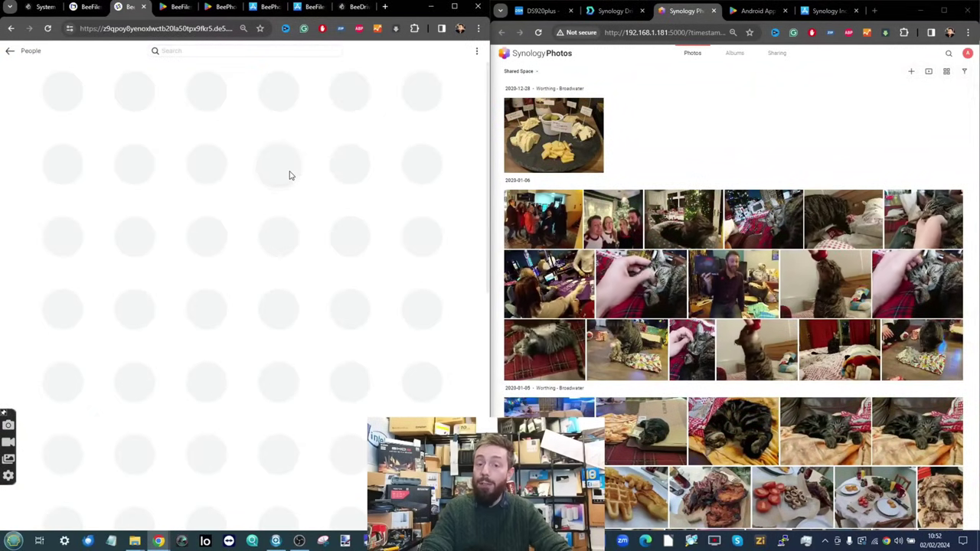
pyautogui.click(733, 53)
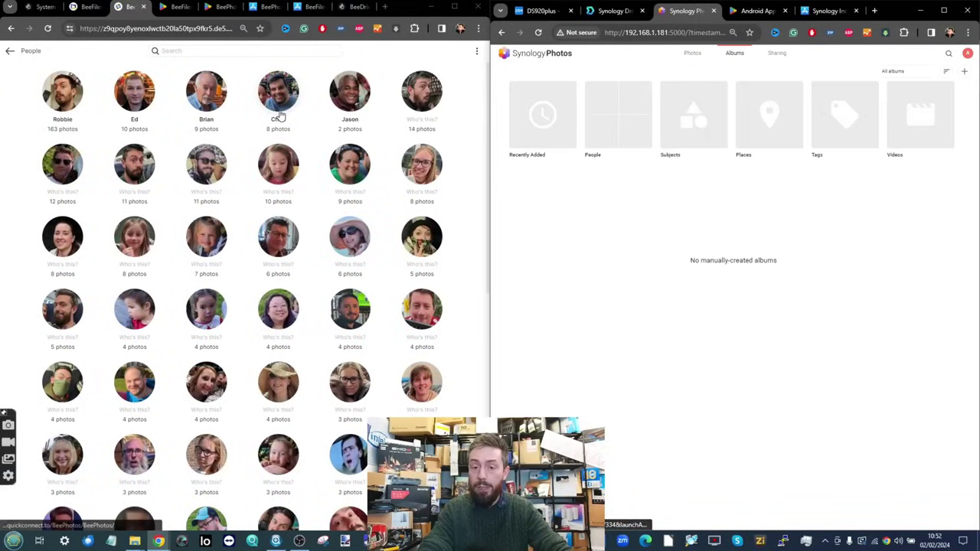
pyautogui.click(622, 108)
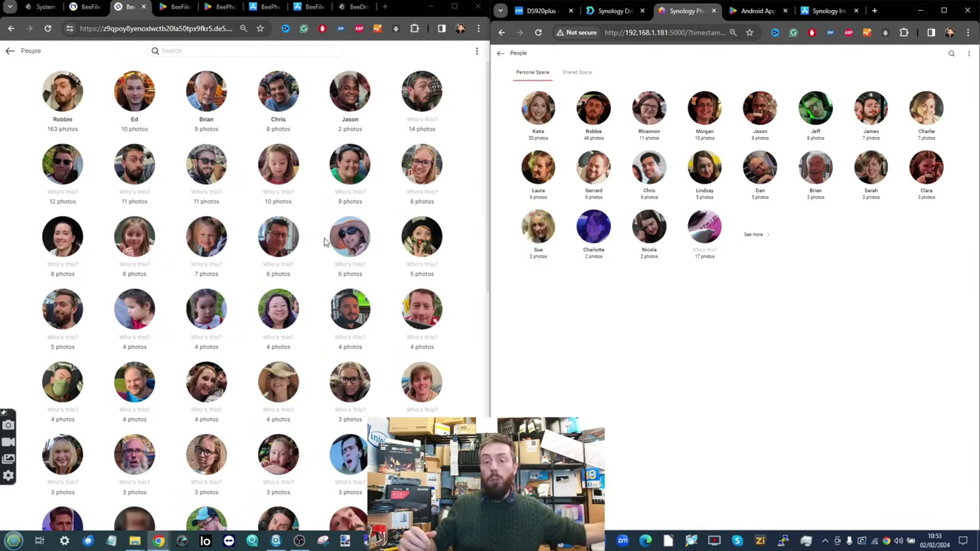
pyautogui.click(501, 55)
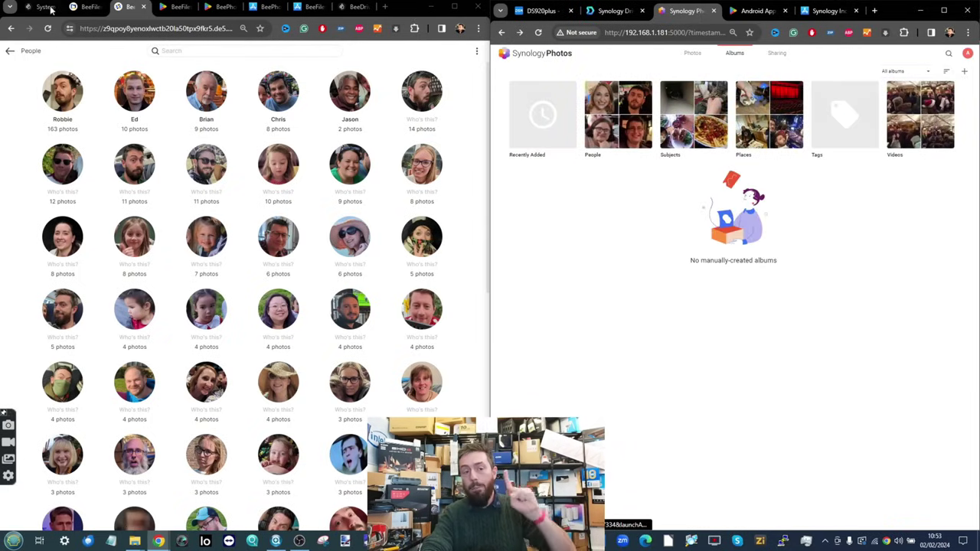
pyautogui.click(9, 50)
pyautogui.click(11, 54)
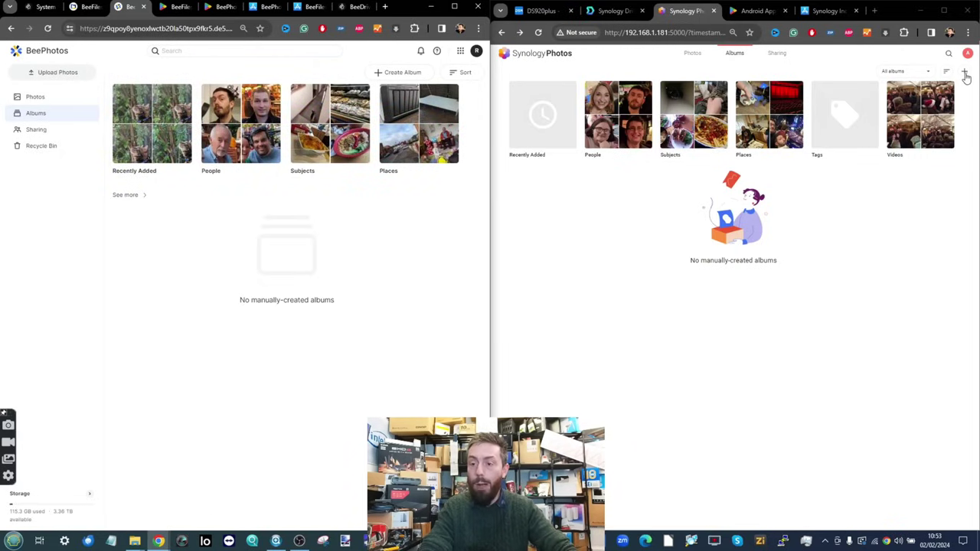
# Show the photo upload file picker from the Synology Photos timeline and dismiss it without choosing a file
pyautogui.click(692, 54)
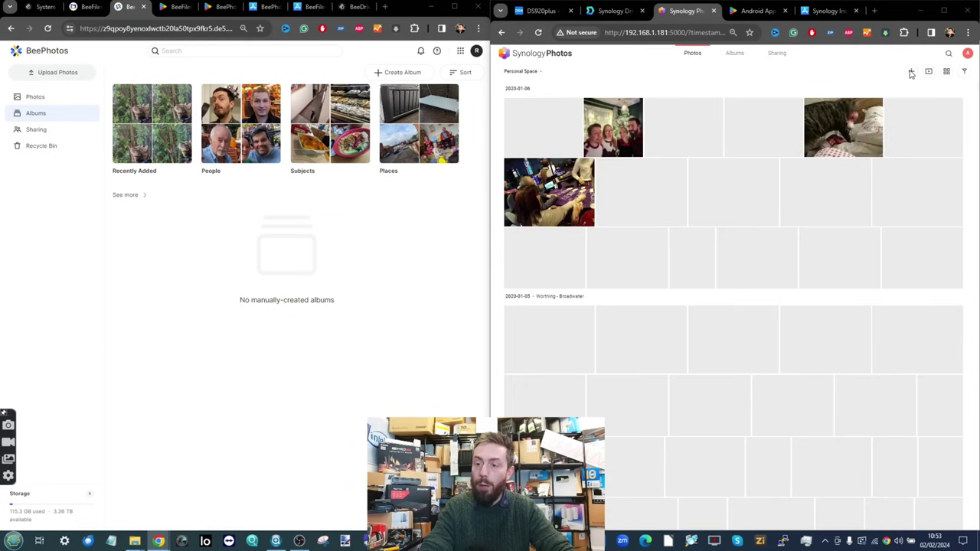
pyautogui.click(911, 72)
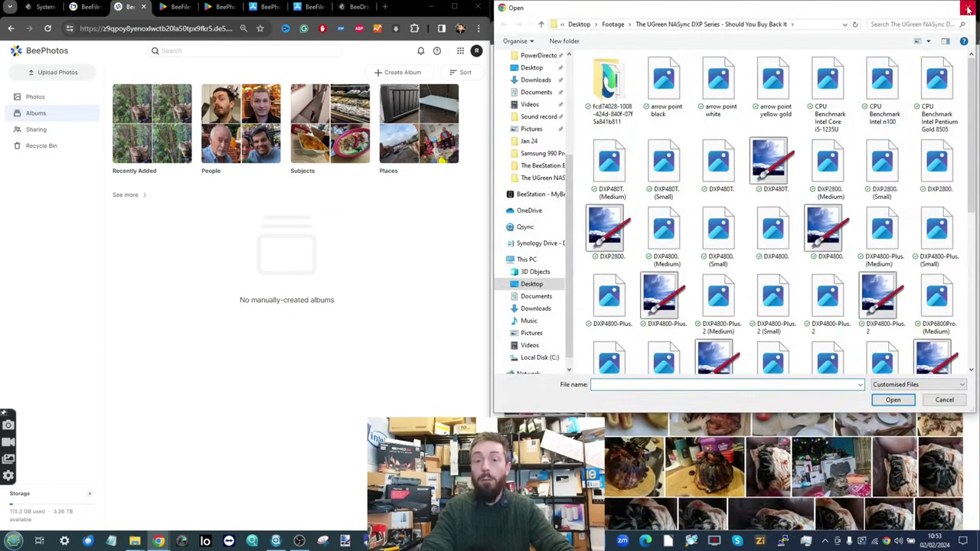
pyautogui.click(968, 9)
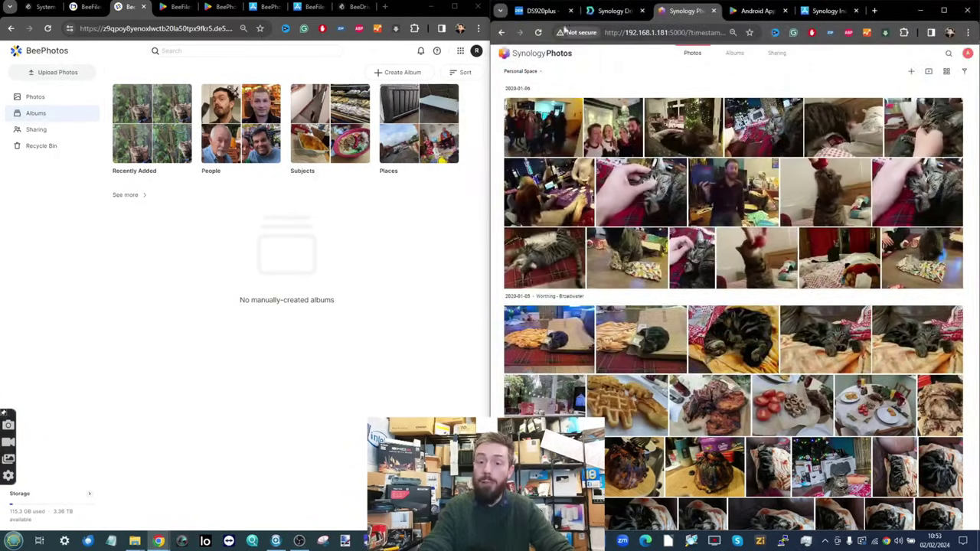
# Examine the photo shared folder in File Station on the NAS, and open the Photos folder inside home
pyautogui.click(542, 11)
pyautogui.click(513, 76)
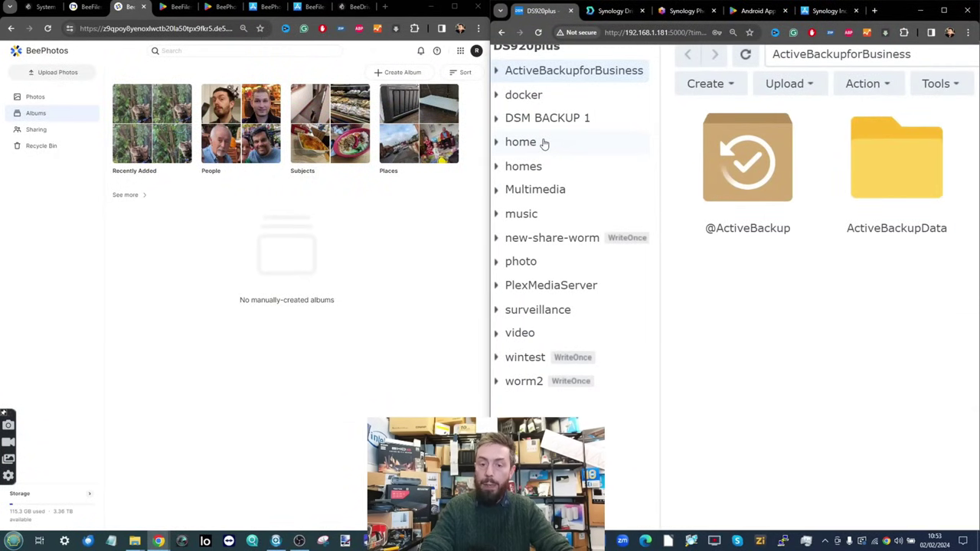
pyautogui.click(521, 262)
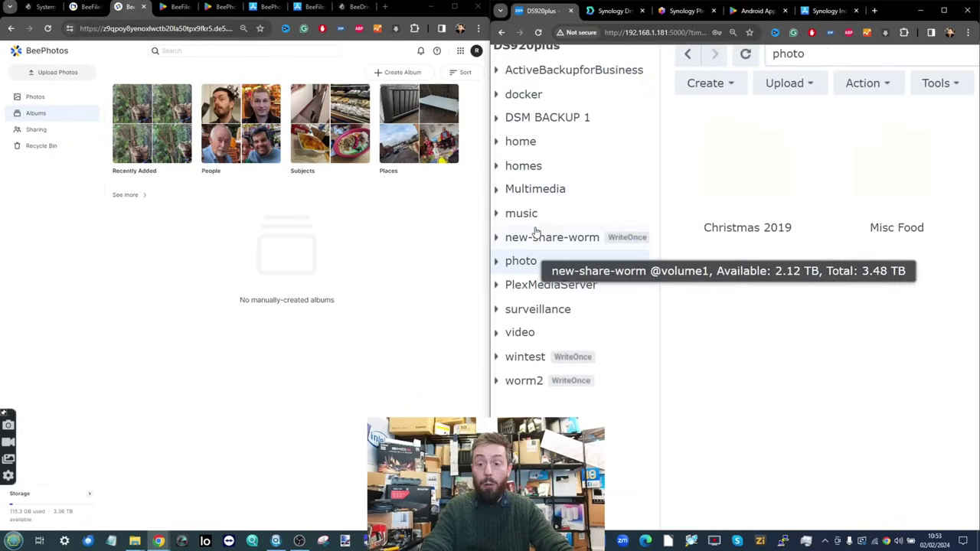
pyautogui.click(520, 145)
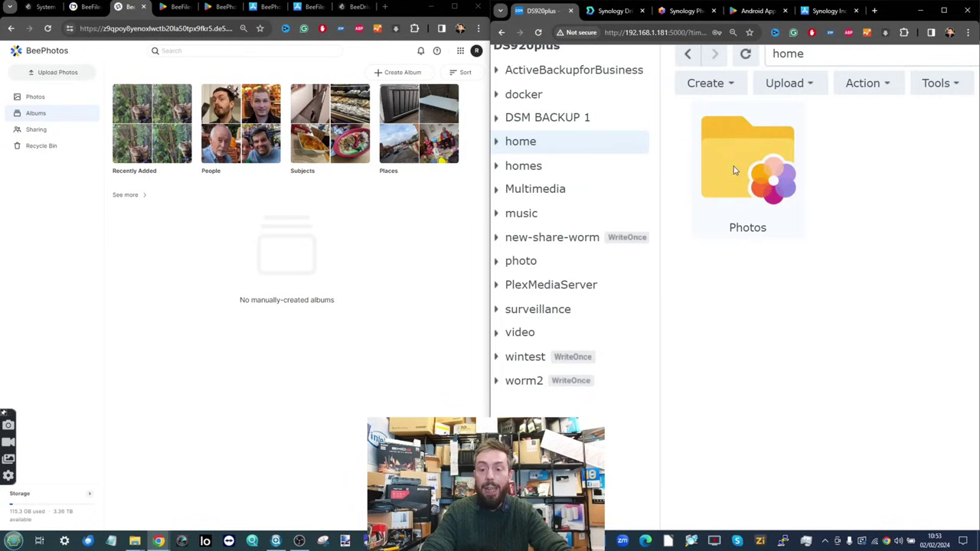
pyautogui.scroll(-2, 770, 175)
pyautogui.doubleClick(770, 174)
pyautogui.hotkey('ctrl', '0')
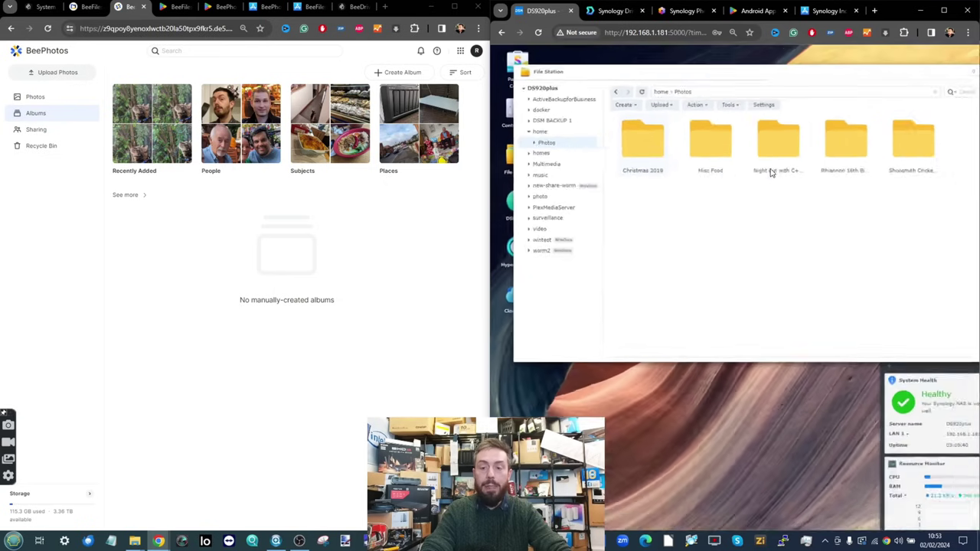
# Check the Personal Space timeline in Synology Photos and go back to the home Photos folder in File Station
pyautogui.click(684, 10)
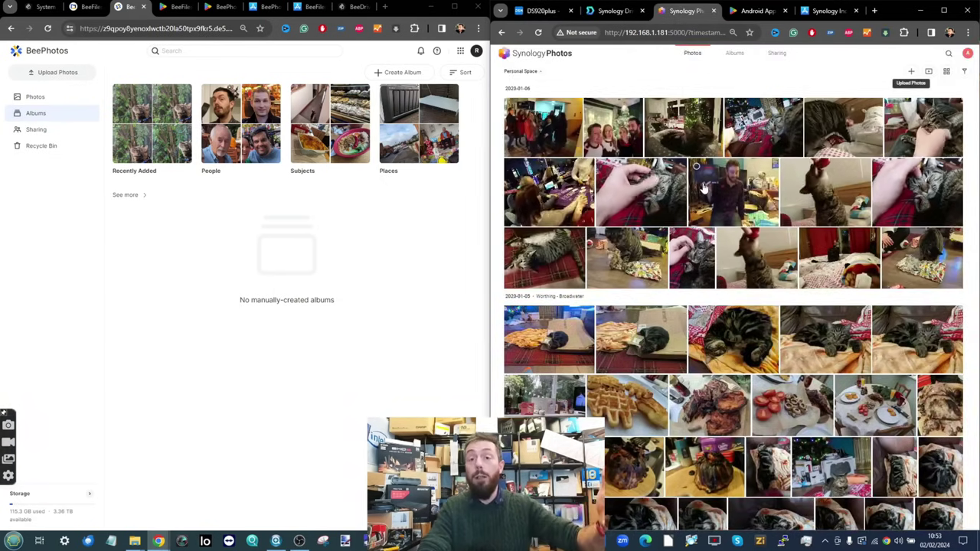
pyautogui.hotkey('ctrl', '1')
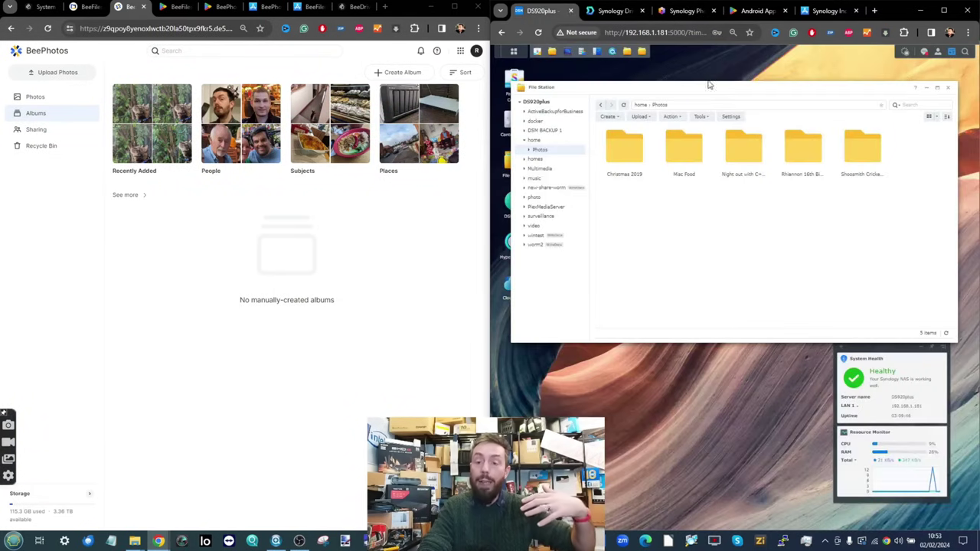
pyautogui.click(926, 90)
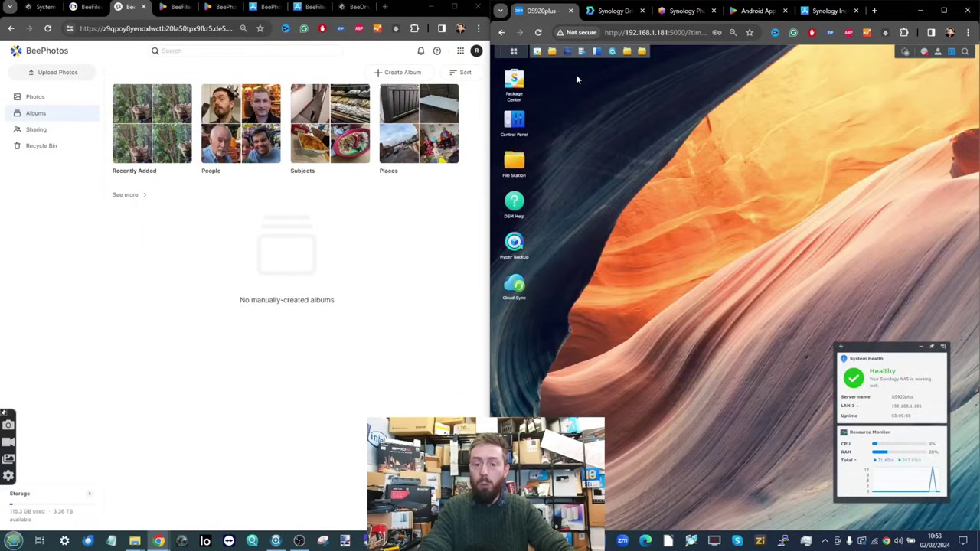
pyautogui.click(514, 162)
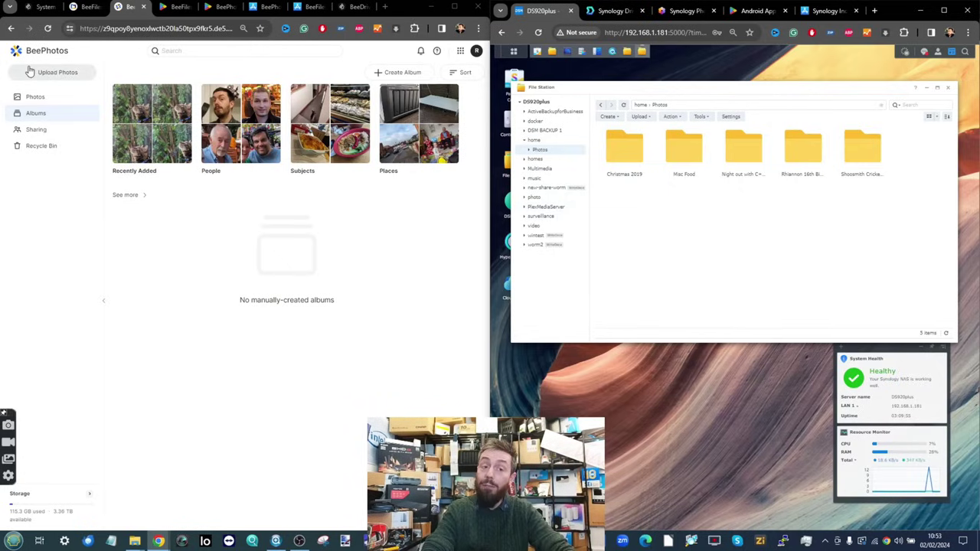
# Open the Photos folder of the Multimedia Collection in BeeFiles
pyautogui.click(84, 8)
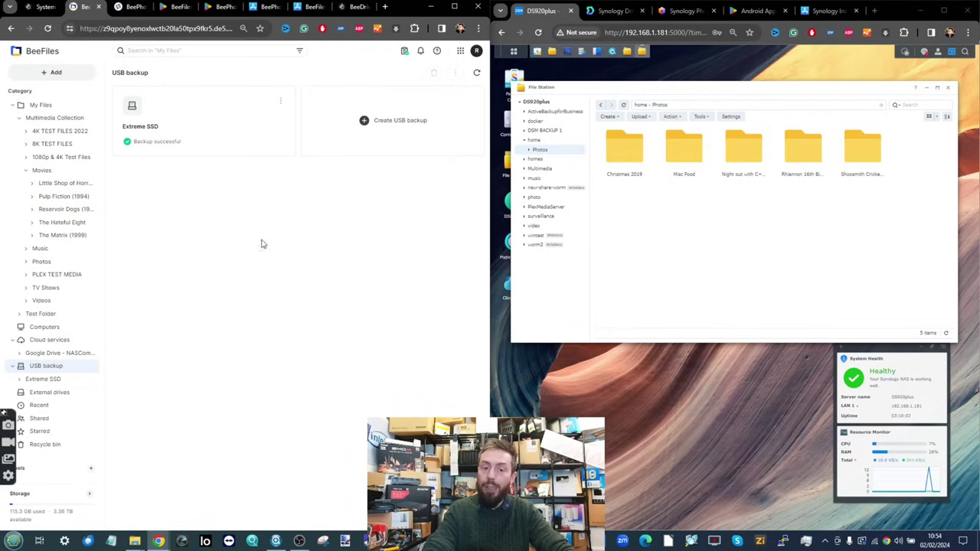
pyautogui.click(42, 262)
# Start adding photos to BeePhotos with the Copy from BeeFiles option
pyautogui.click(126, 7)
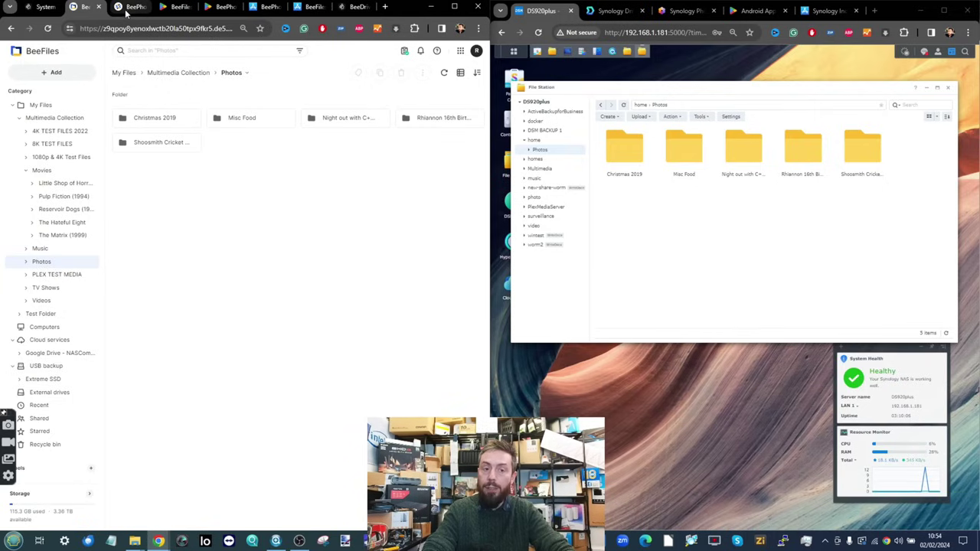
pyautogui.scroll(3, 186, 168)
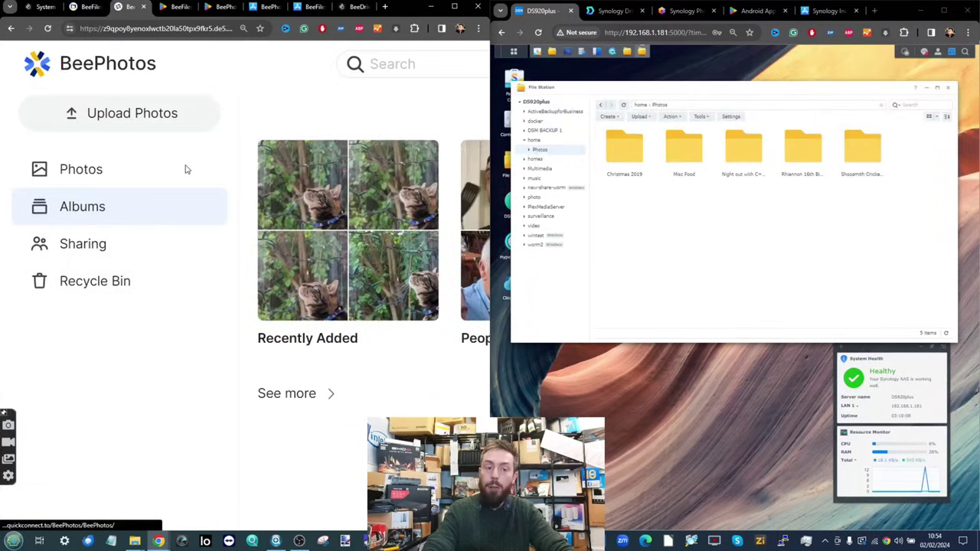
pyautogui.click(141, 113)
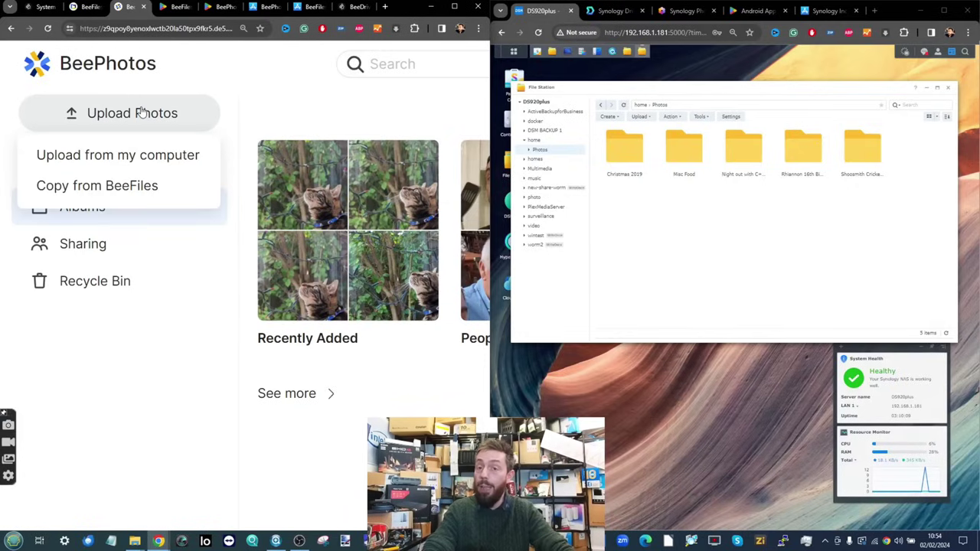
pyautogui.click(71, 186)
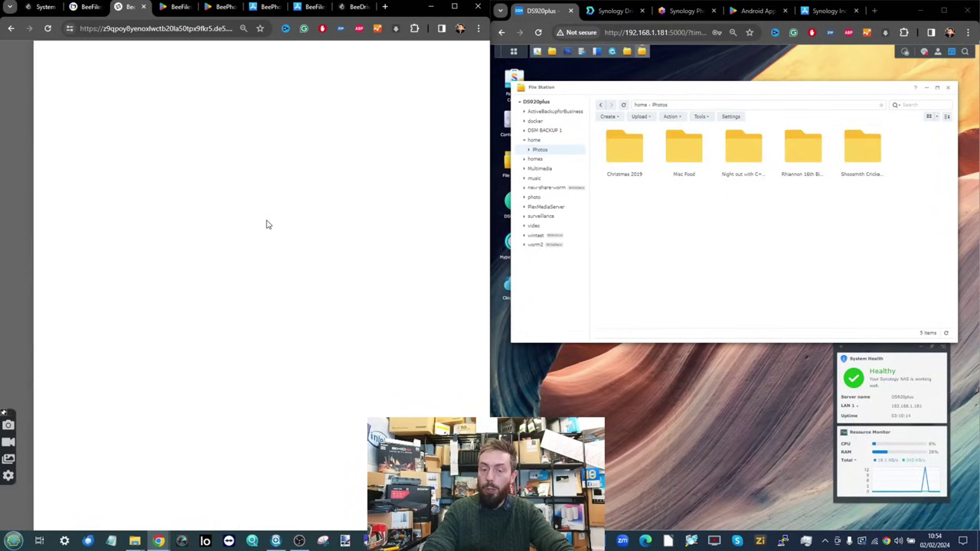
pyautogui.scroll(-3, 267, 223)
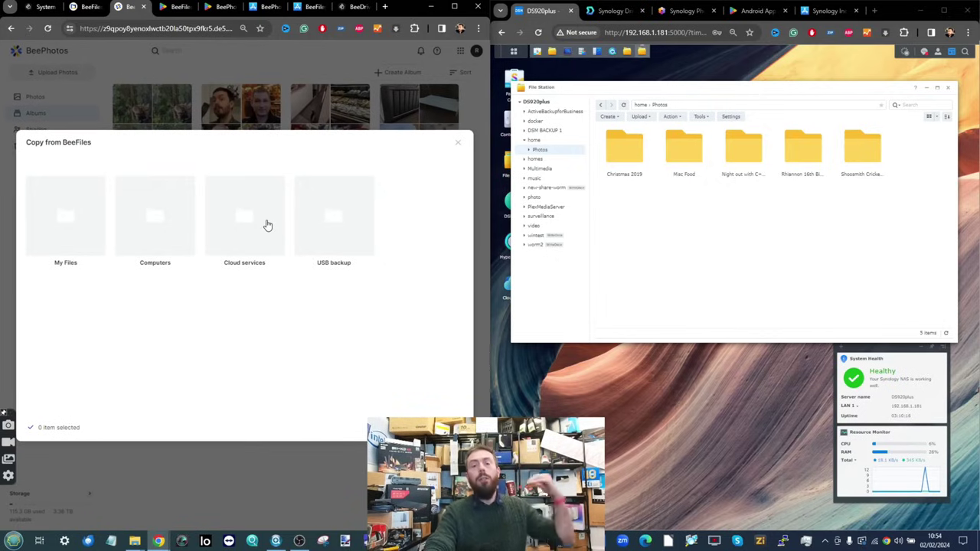
# Browse the copy source to the Photos folder in Multimedia Collection under My Files
pyautogui.click(92, 215)
pyautogui.scroll(-1, 132, 214)
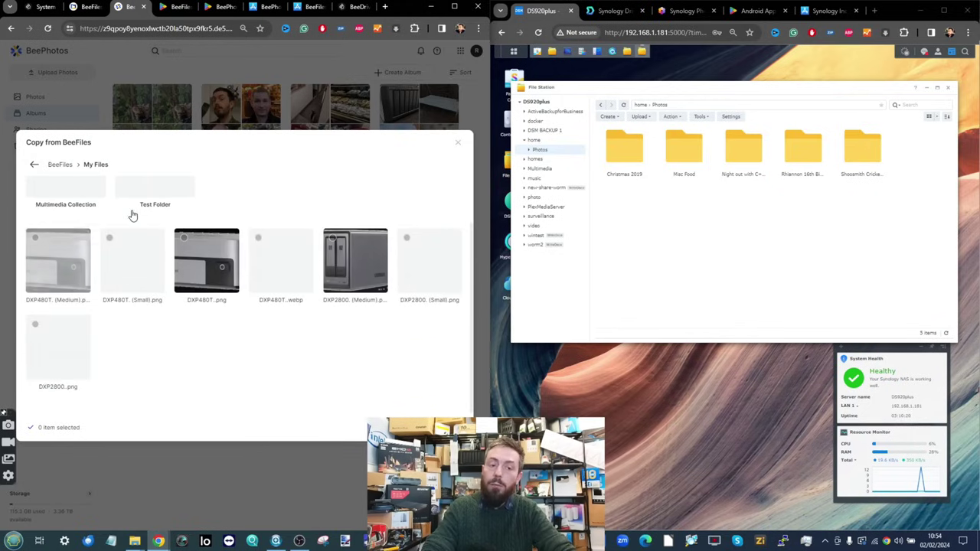
pyautogui.scroll(1, 131, 215)
pyautogui.click(86, 214)
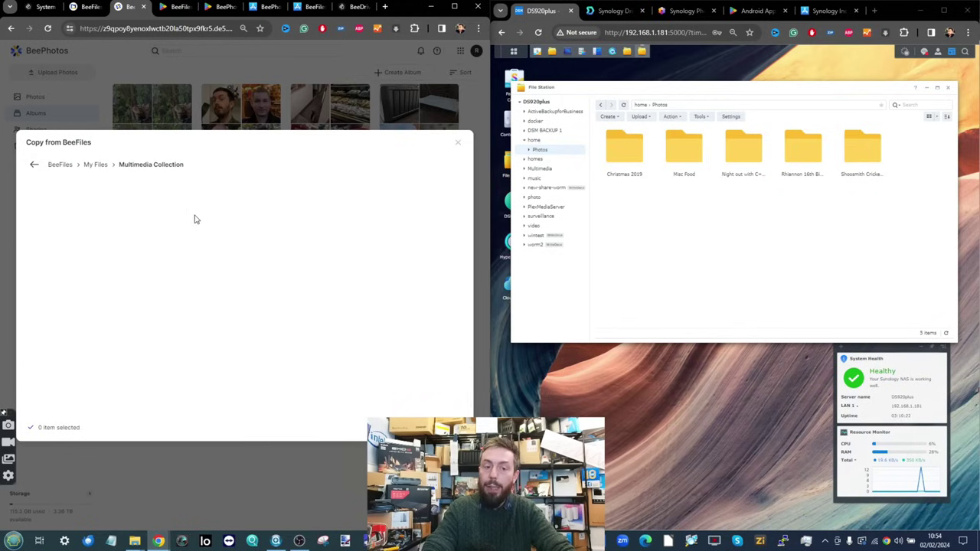
pyautogui.click(99, 311)
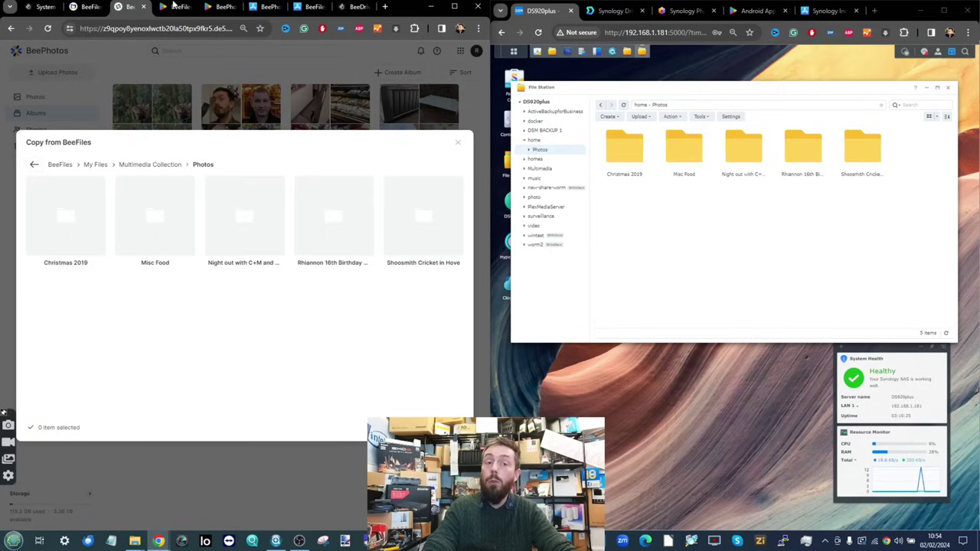
# Compare the Photos folder in BeeFiles with the same folder in the Copy from BeeFiles dialog
pyautogui.click(85, 6)
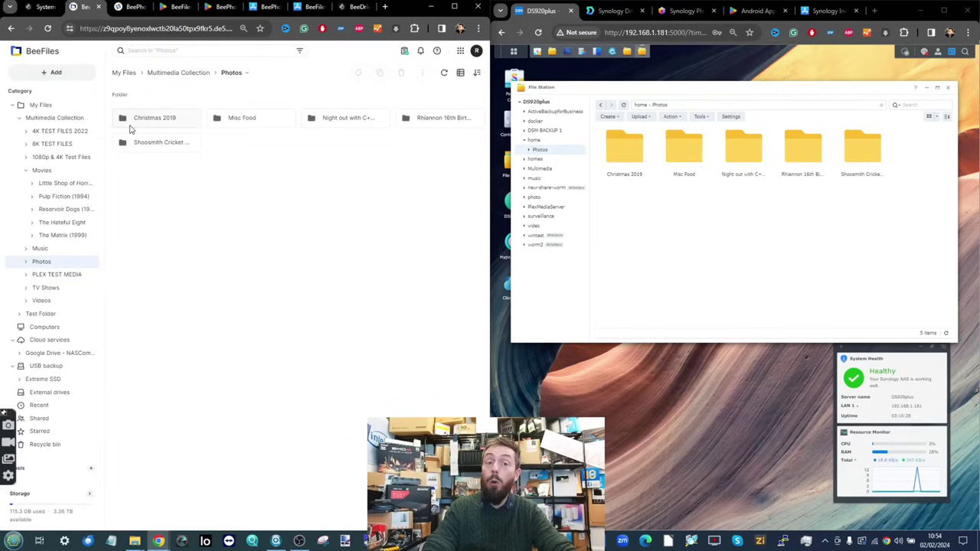
pyautogui.click(126, 7)
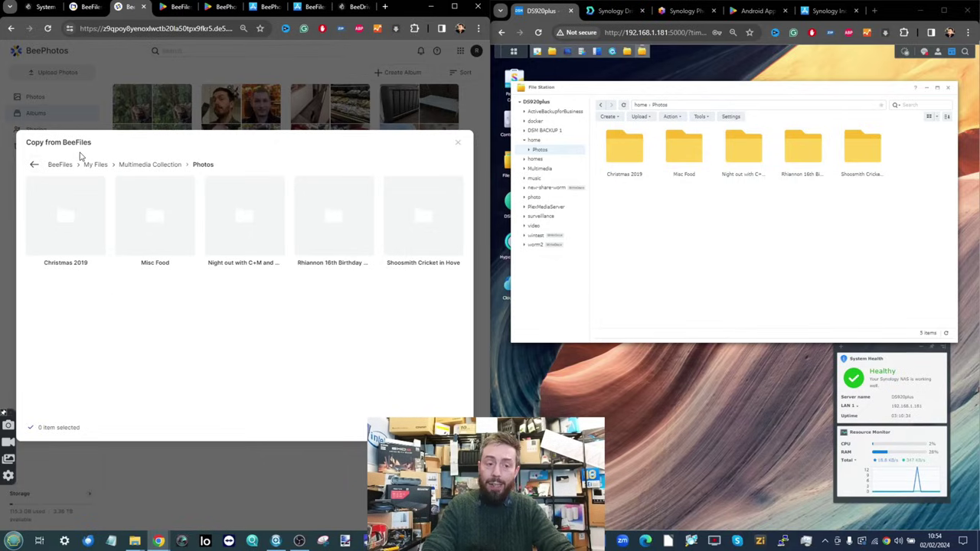
pyautogui.keyDown('ctrl'); pyautogui.scroll(5, 79, 155); pyautogui.keyUp('ctrl')
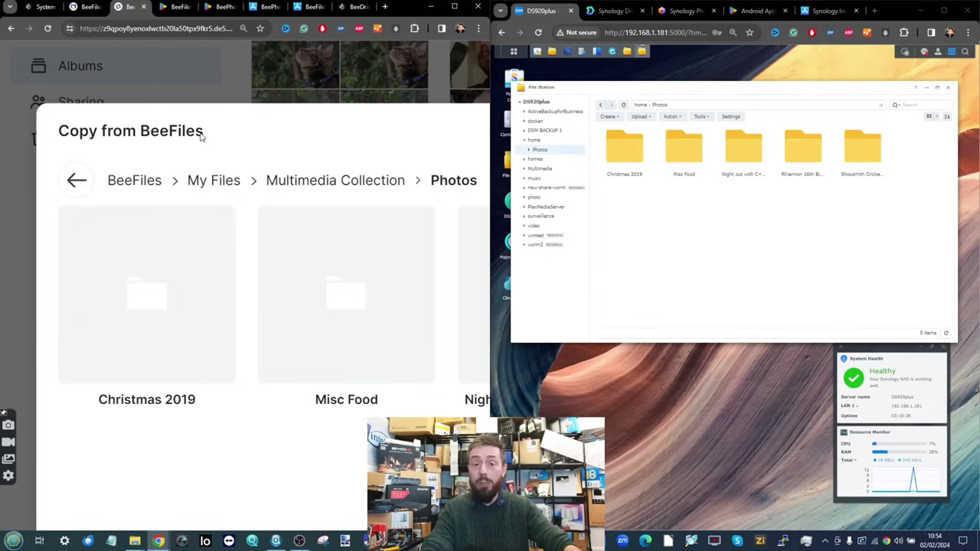
pyautogui.keyDown('ctrl'); pyautogui.scroll(-5, 201, 136); pyautogui.keyUp('ctrl')
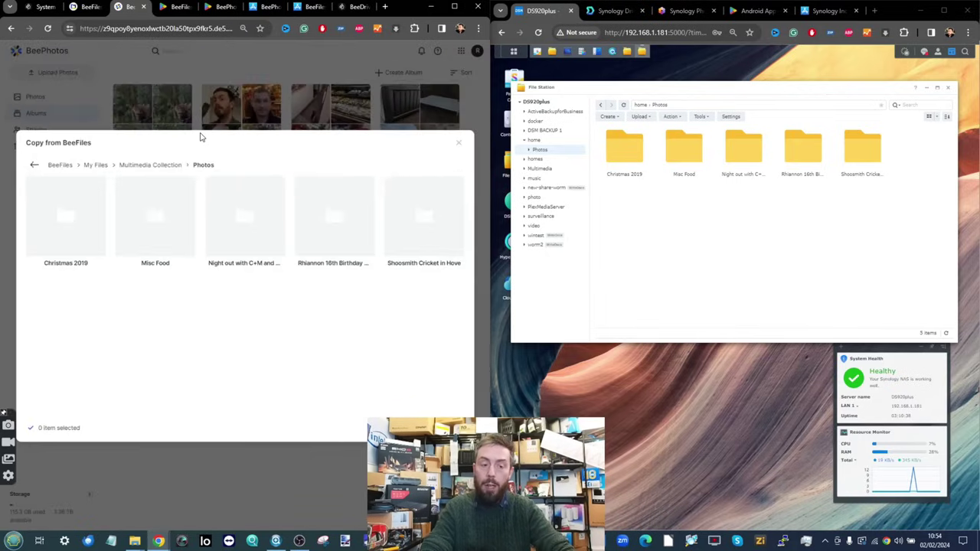
# Mark the first four photos in the Christmas 2019 folder for copying, and dismiss the Copy from BeeFiles dialog without copying
pyautogui.click(67, 205)
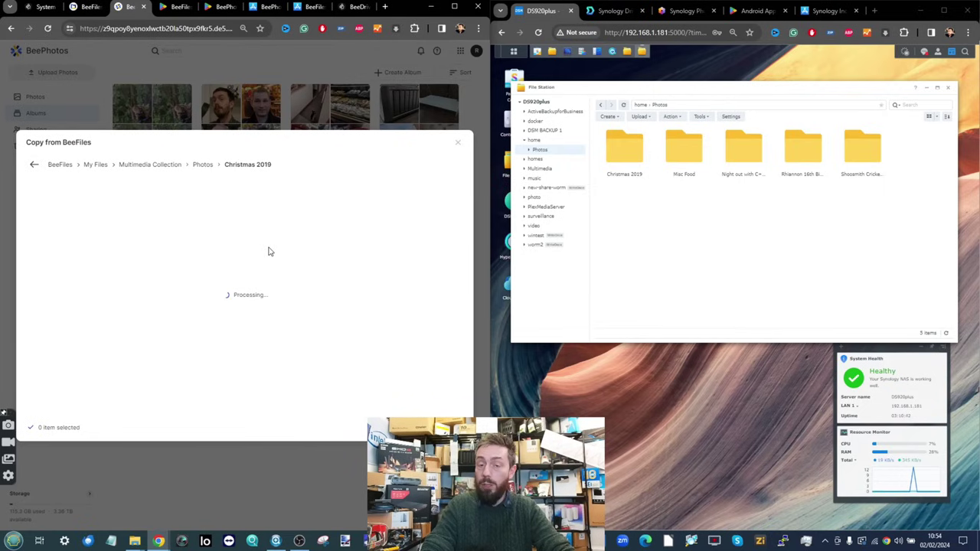
pyautogui.click(34, 297)
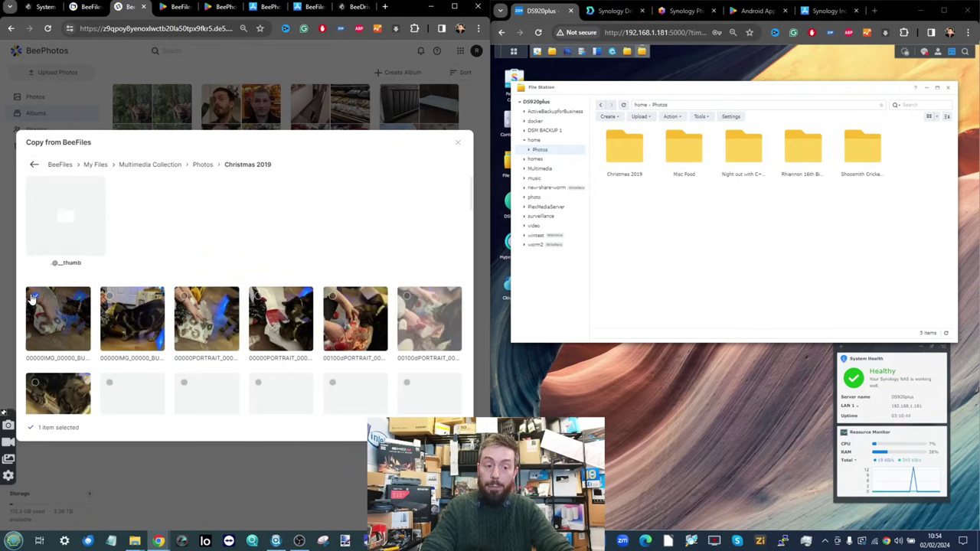
pyautogui.click(204, 305)
pyautogui.scroll(-2, 222, 291)
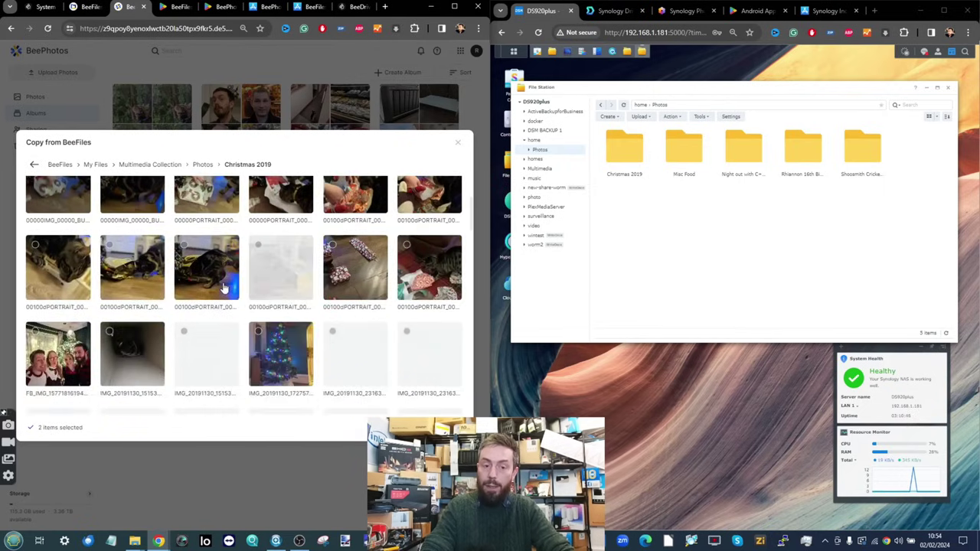
pyautogui.scroll(3, 223, 288)
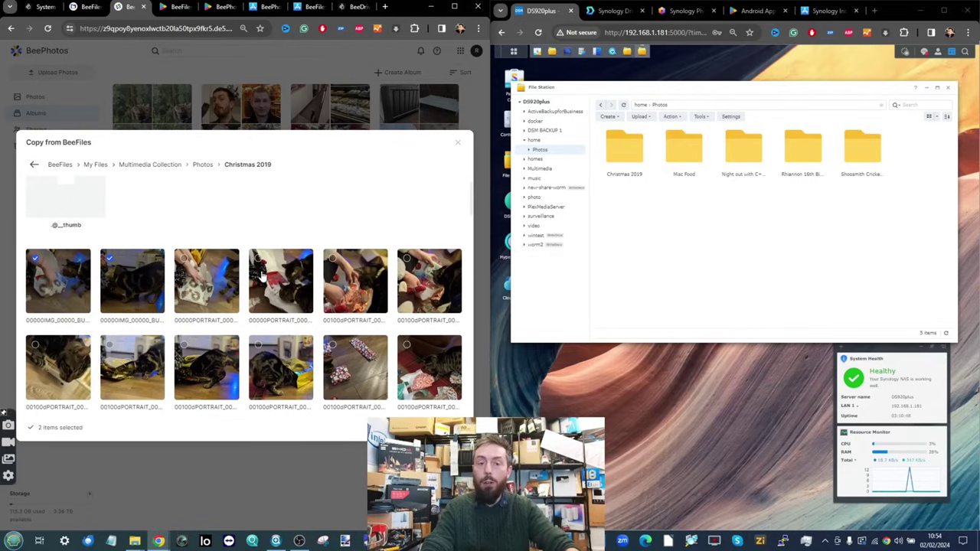
pyautogui.click(185, 265)
pyautogui.click(276, 263)
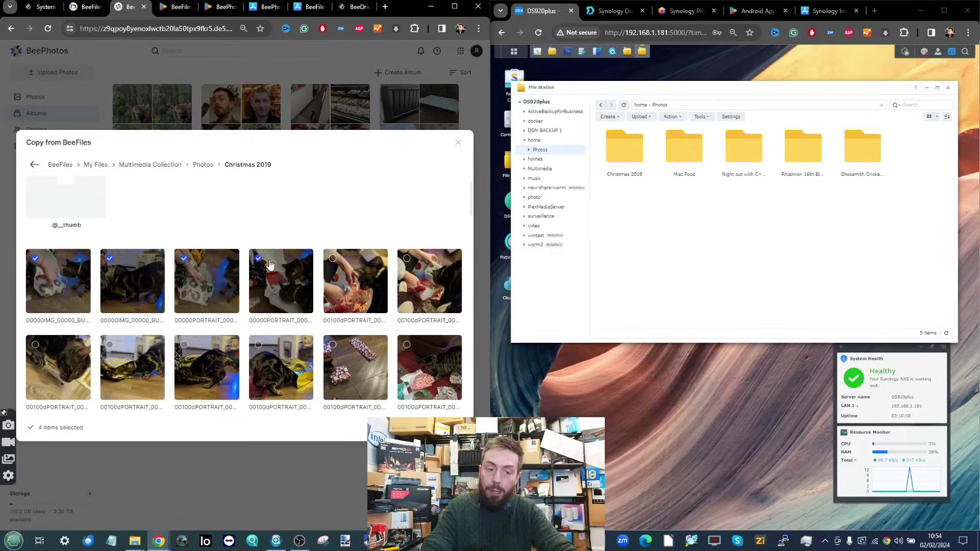
pyautogui.click(456, 144)
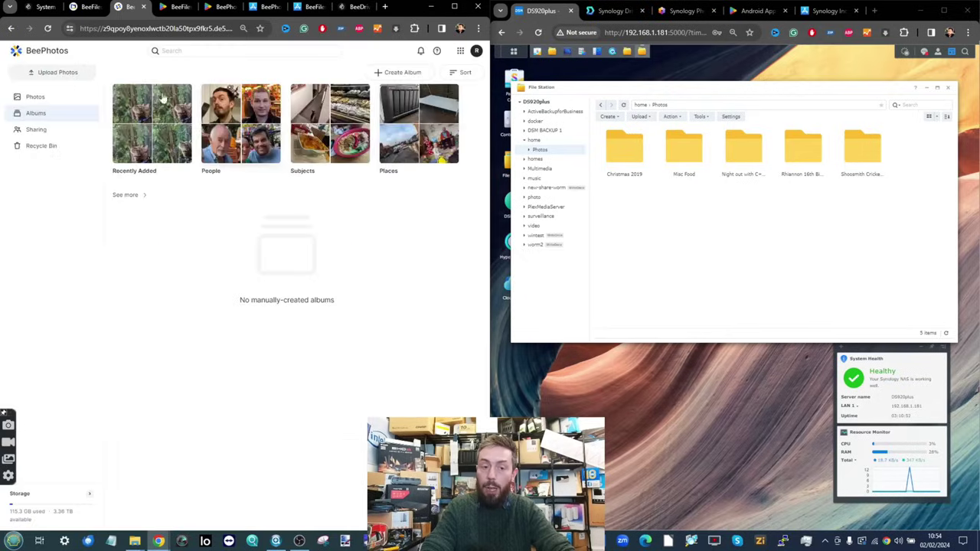
# Check the top level of My Files in BeeFiles and return to the BeePhotos albums
pyautogui.click(72, 5)
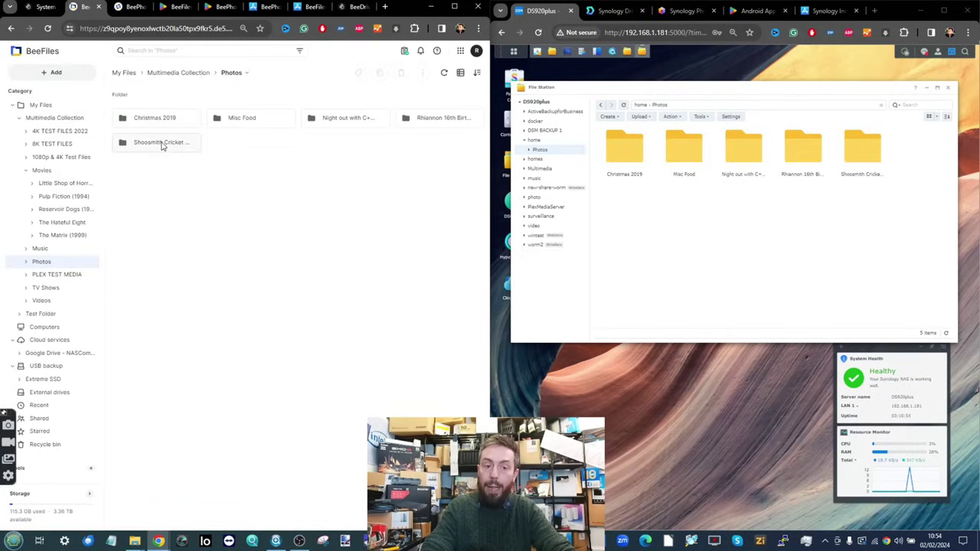
pyautogui.click(52, 107)
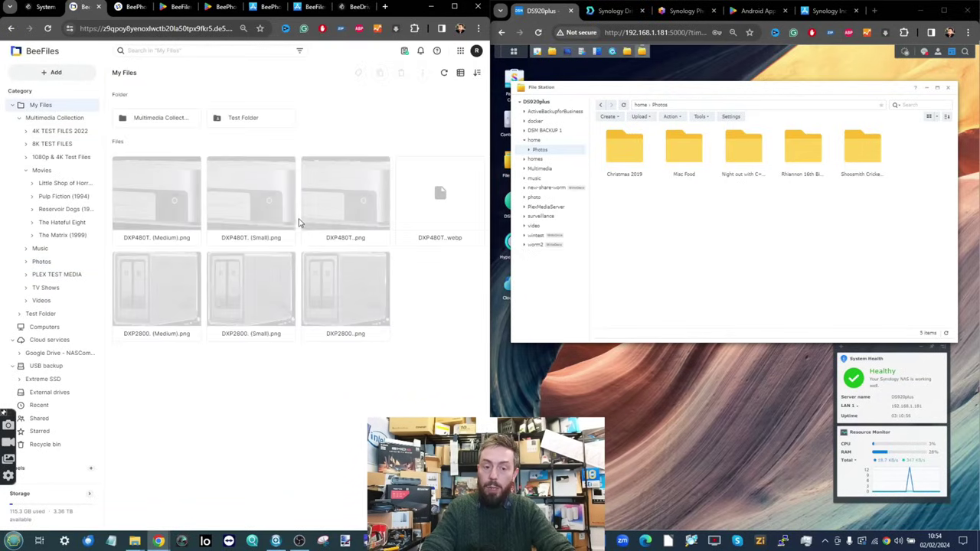
pyautogui.click(128, 6)
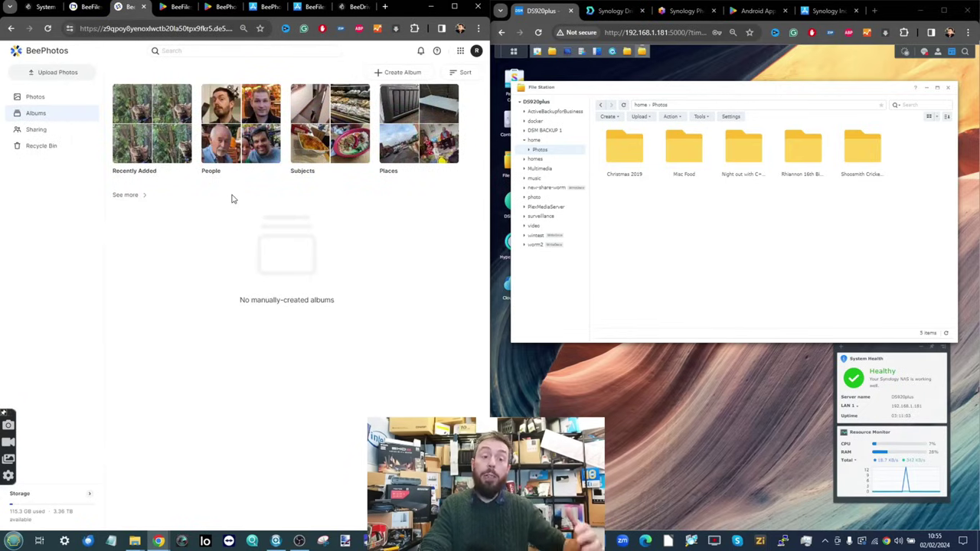
# View the faces in the BeePhotos People album and open the Subjects album
pyautogui.click(247, 116)
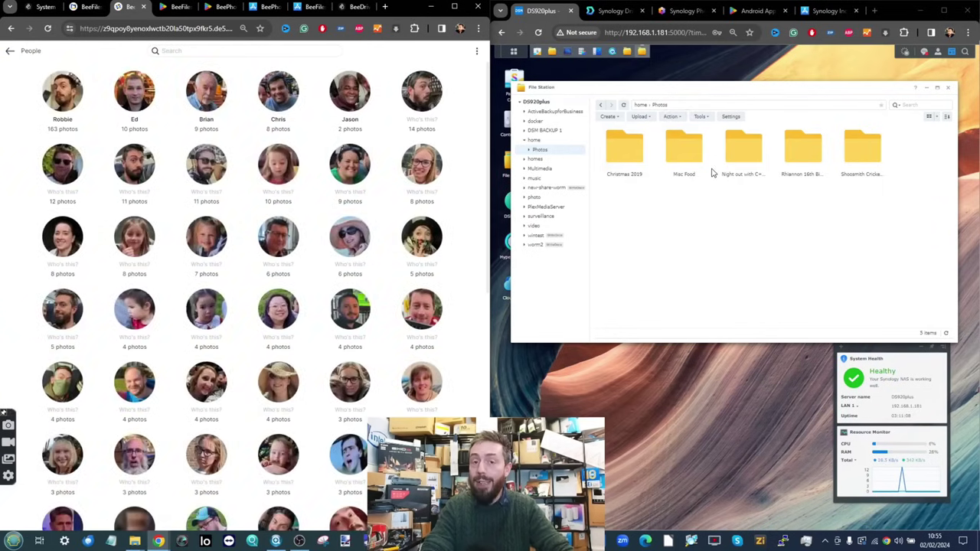
pyautogui.click(9, 51)
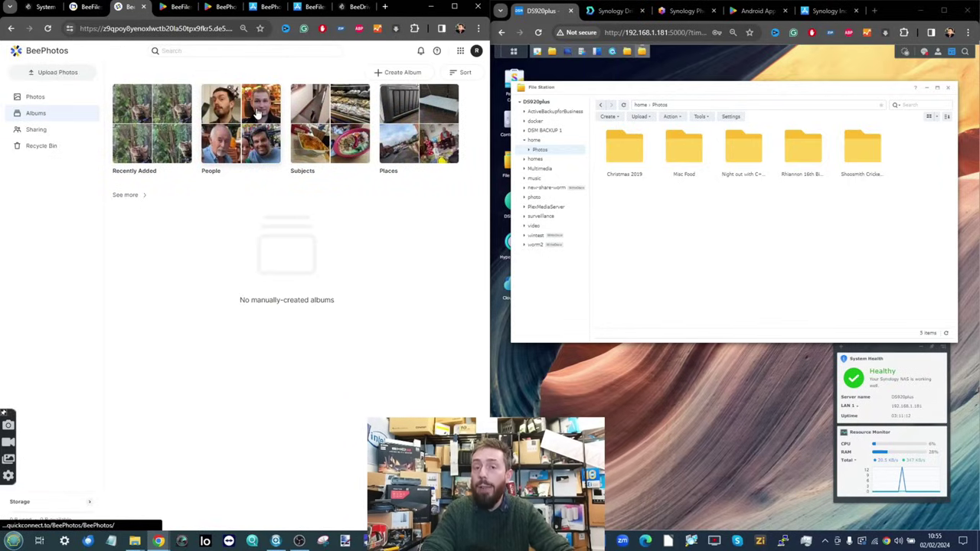
pyautogui.click(363, 153)
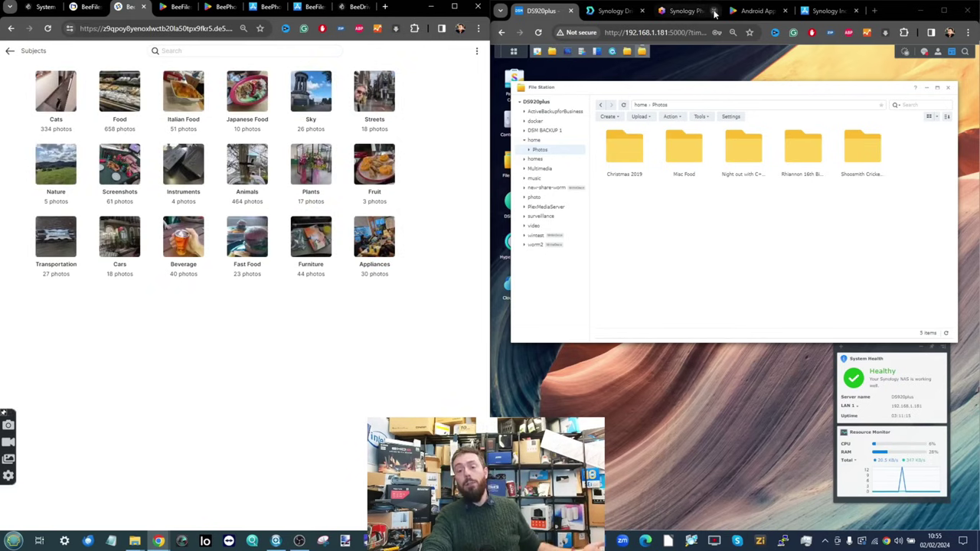
# Open the Subjects album in Synology Photos and show the Food category in both photo apps
pyautogui.click(706, 11)
pyautogui.click(733, 55)
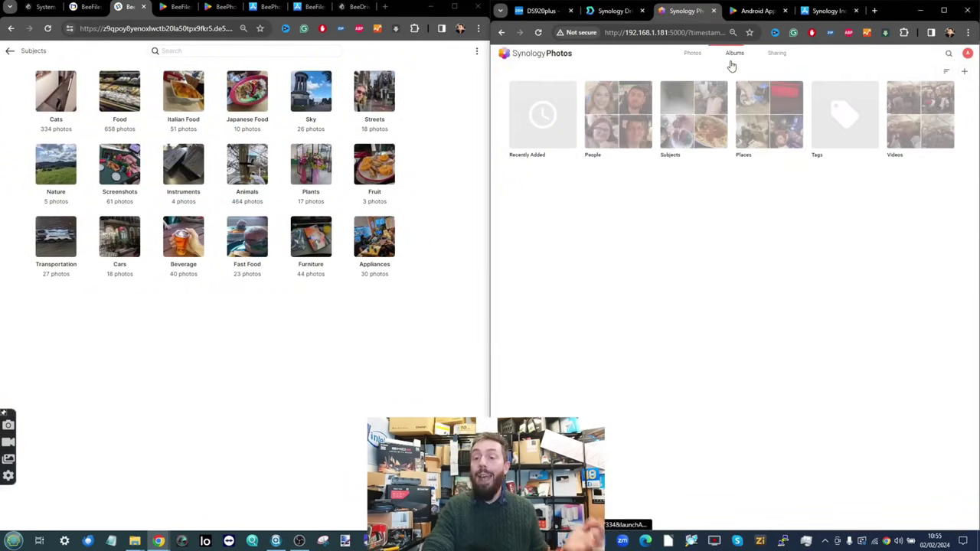
pyautogui.click(694, 115)
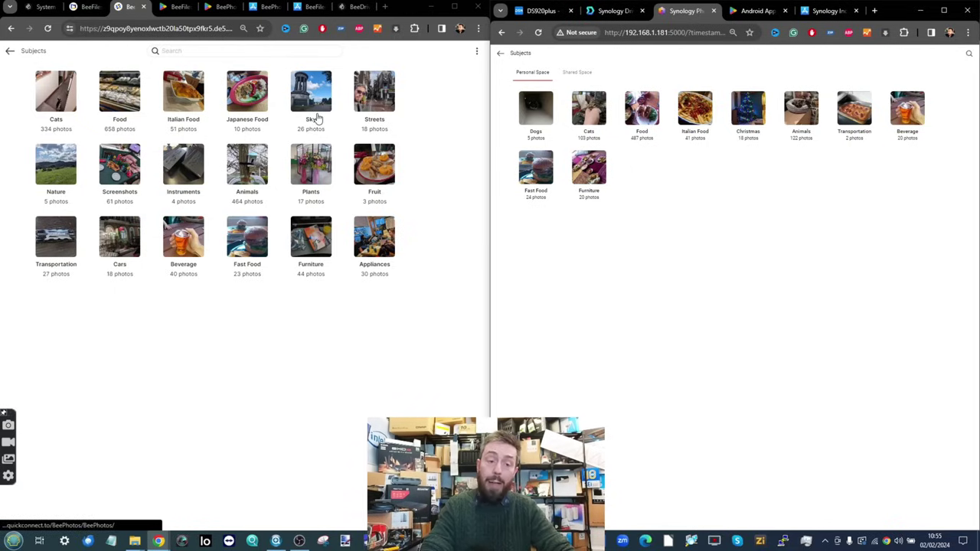
pyautogui.click(653, 109)
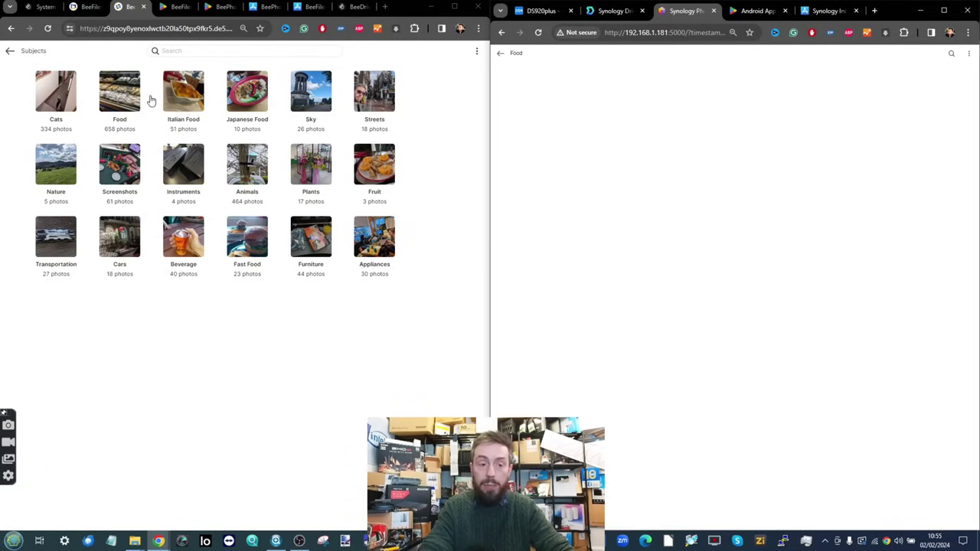
pyautogui.click(138, 92)
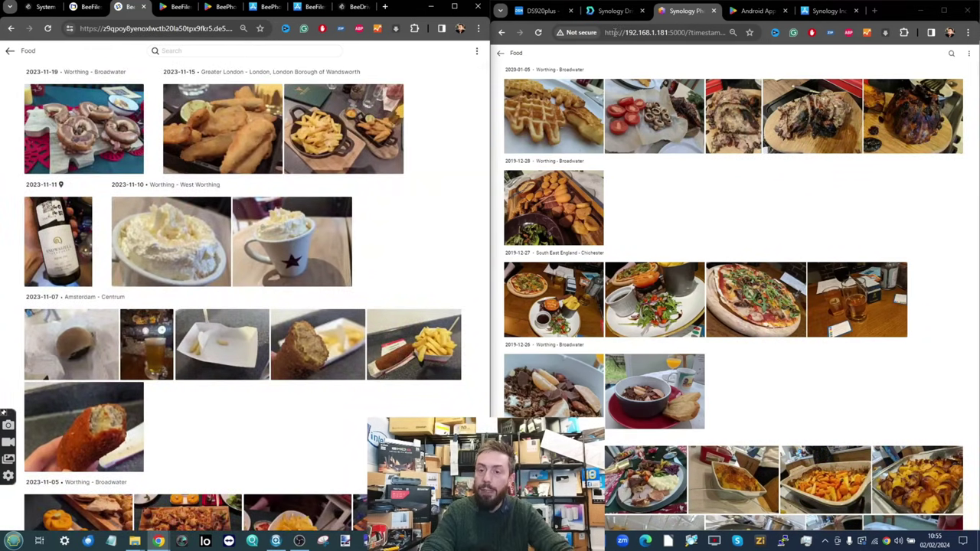
# Compare the web addresses of both photo apps and check the BeeStation's Local Access settings before returning to BeePhotos
pyautogui.moveTo(658, 32); pyautogui.dragTo(639, 32)
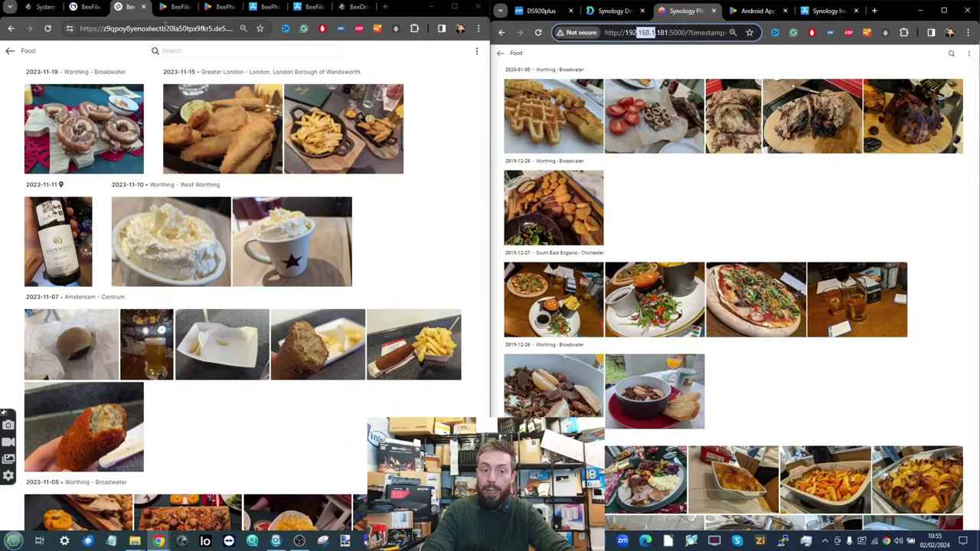
pyautogui.moveTo(165, 28); pyautogui.dragTo(148, 29)
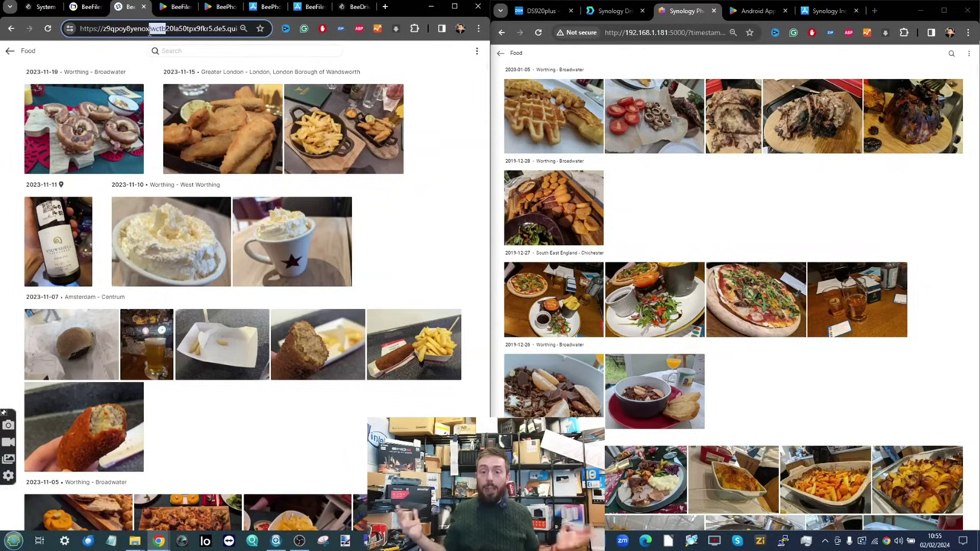
pyautogui.click(38, 6)
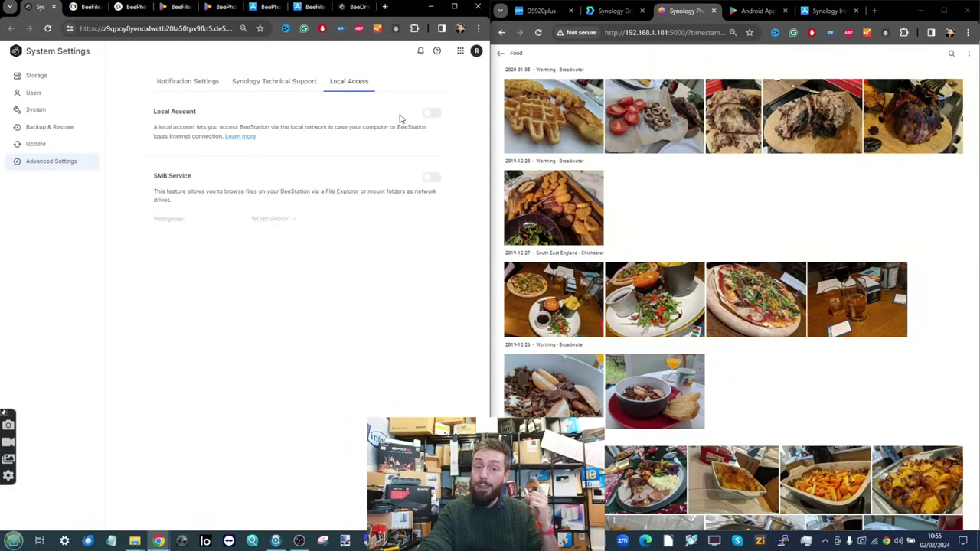
pyautogui.click(223, 8)
pyautogui.click(121, 6)
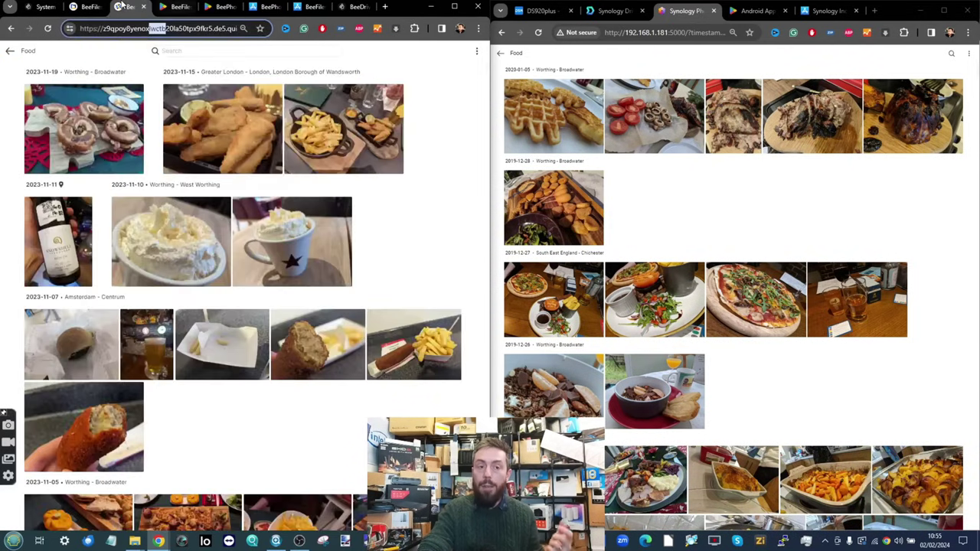
# Browse the Food photos by date in BeePhotos and Synology Photos to compare how they load
pyautogui.scroll(-5, 232, 318)
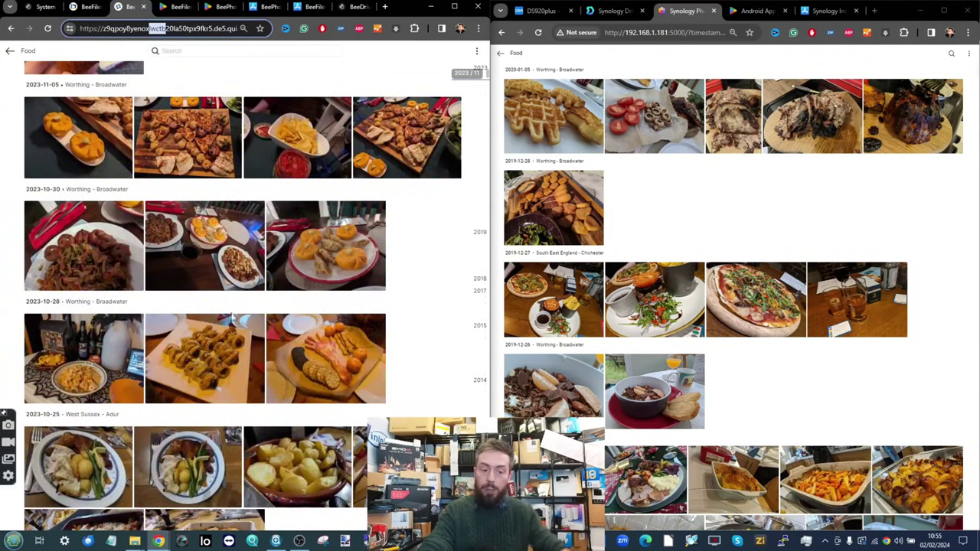
pyautogui.scroll(5, 302, 320)
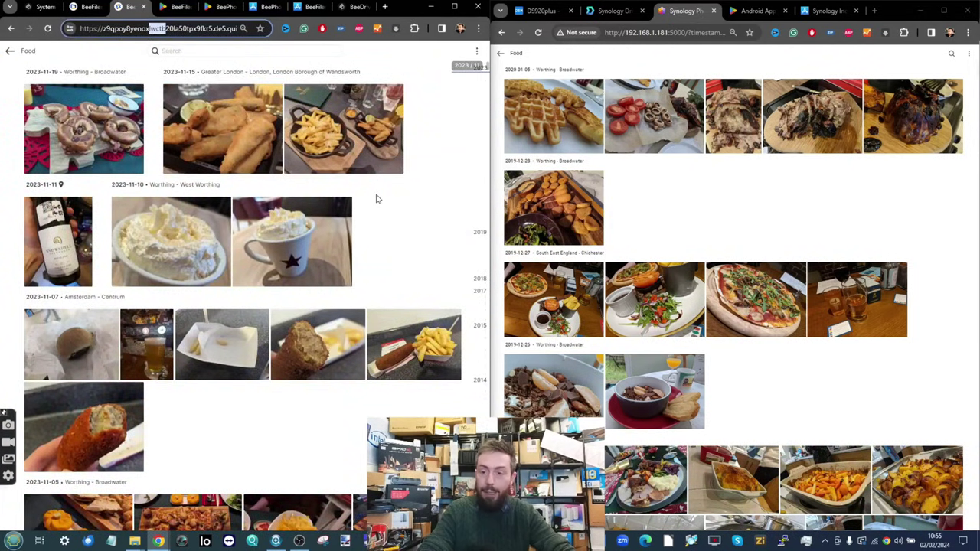
pyautogui.scroll(-10, 749, 221)
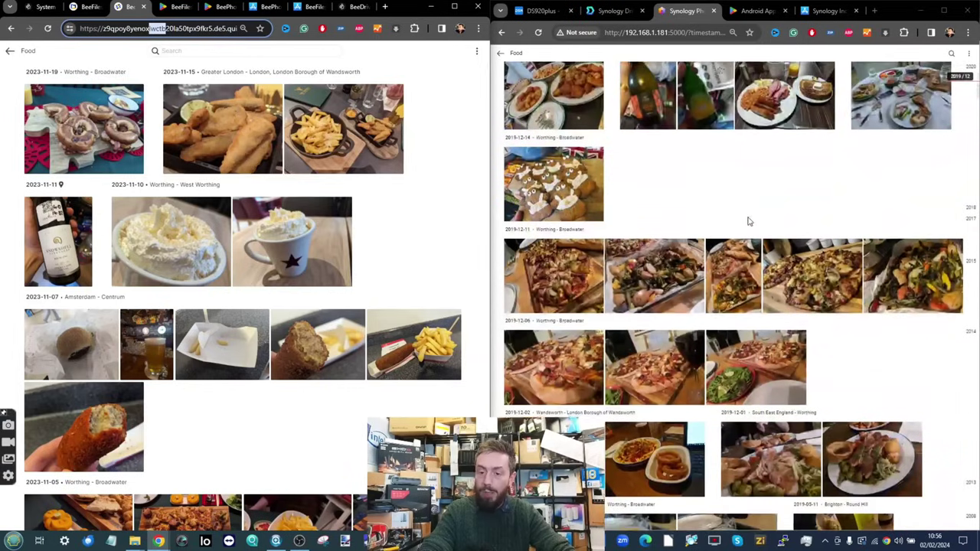
pyautogui.scroll(-1, 749, 221)
pyautogui.scroll(-4, 322, 256)
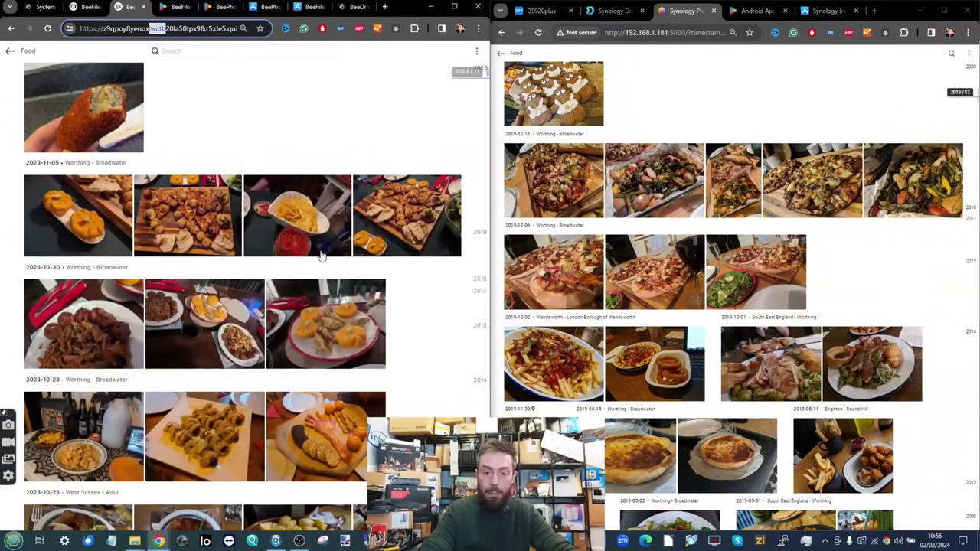
pyautogui.scroll(-4, 322, 256)
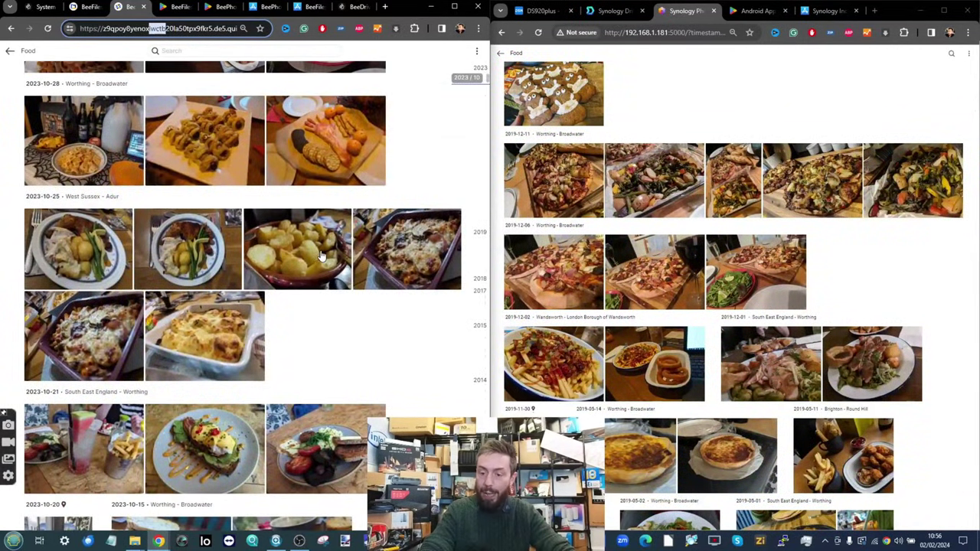
# Open a food photo dated 2023-10-25 in BeePhotos, hide its information, and return to the Food category
pyautogui.click(404, 249)
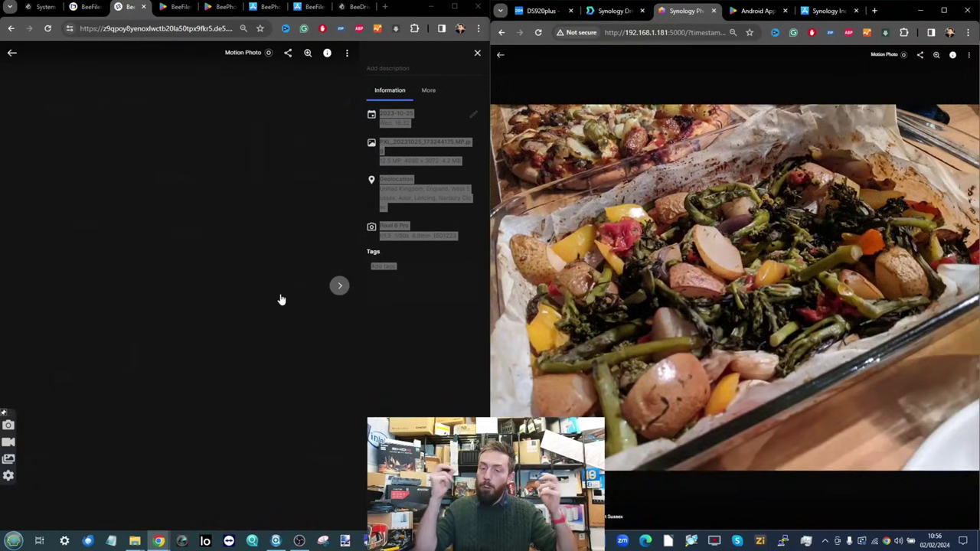
pyautogui.click(477, 50)
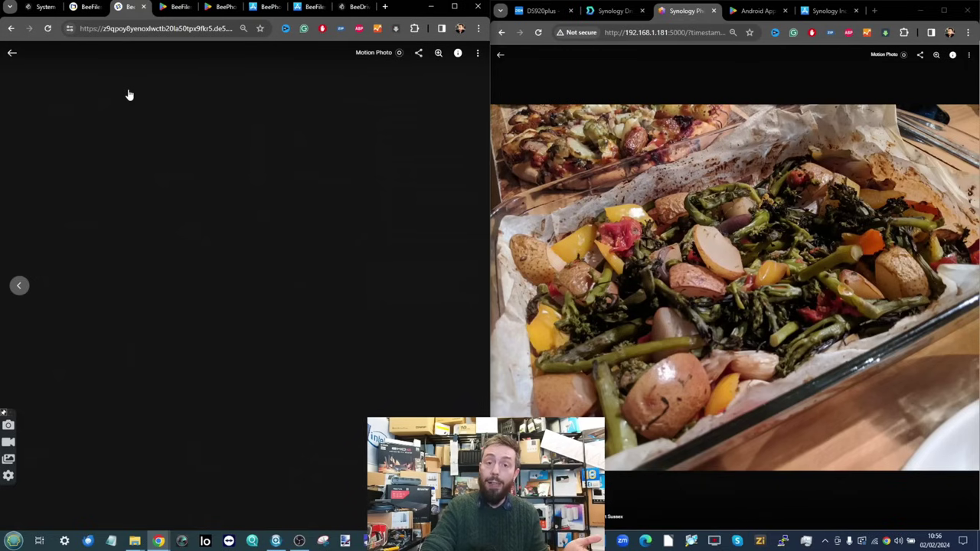
pyautogui.click(11, 52)
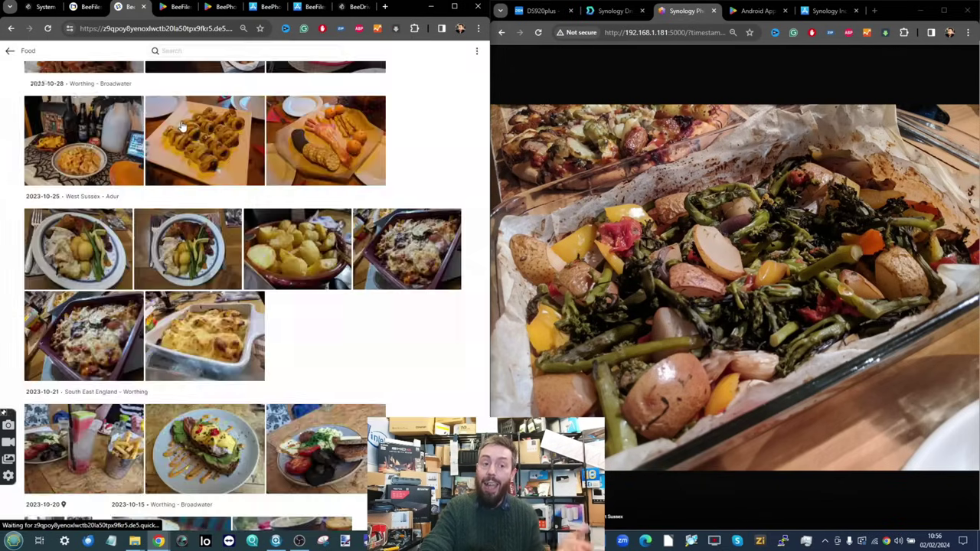
# Review the Local Account and SMB Service options under the BeeStation's Local Access settings again and return to BeePhotos
pyautogui.click(43, 7)
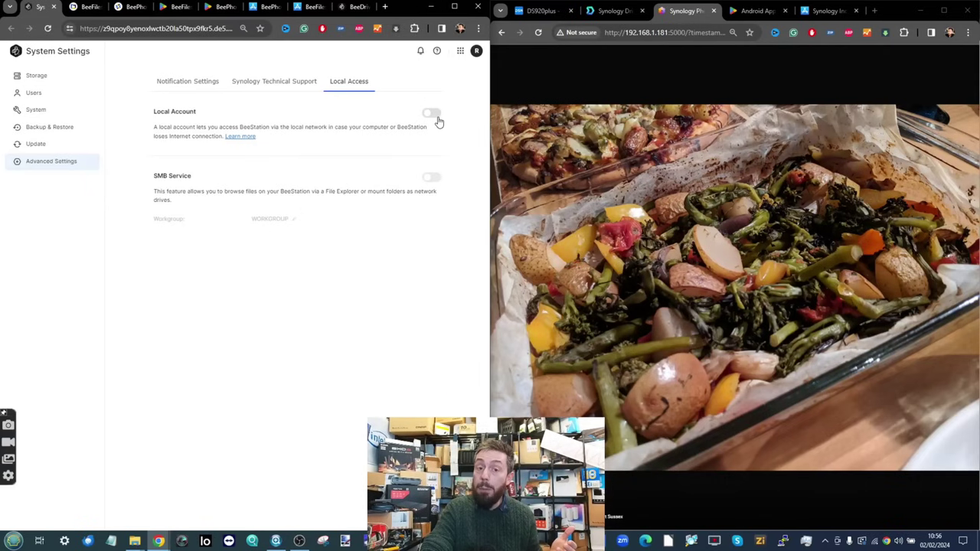
pyautogui.click(219, 6)
pyautogui.click(132, 7)
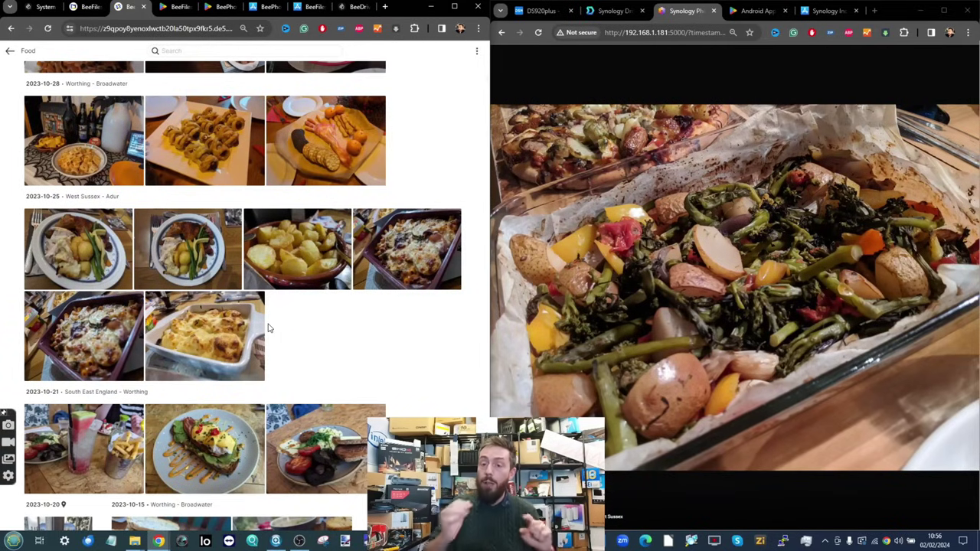
# Close the food photo in Synology Photos, compare the Subjects categories of both photo apps, and return to the albums overview in BeePhotos
pyautogui.click(499, 57)
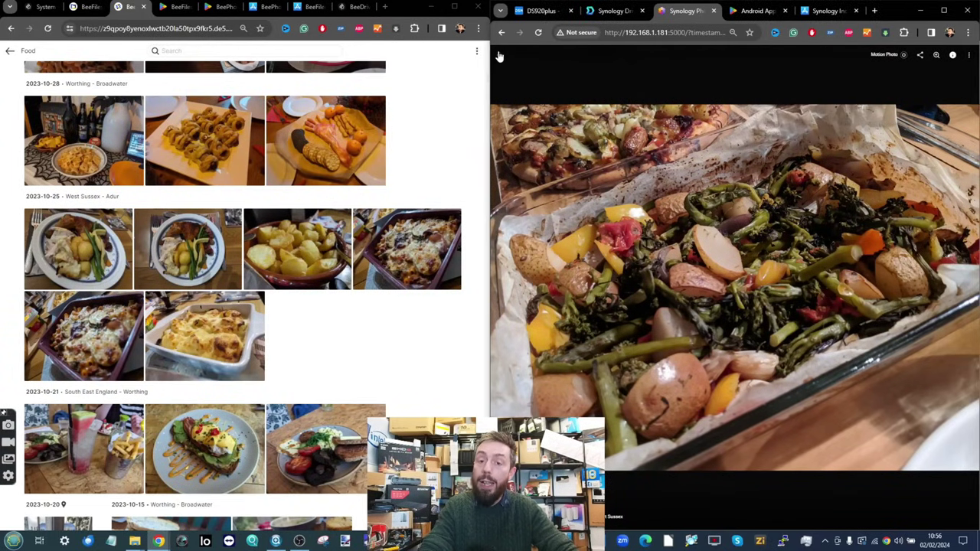
pyautogui.click(499, 56)
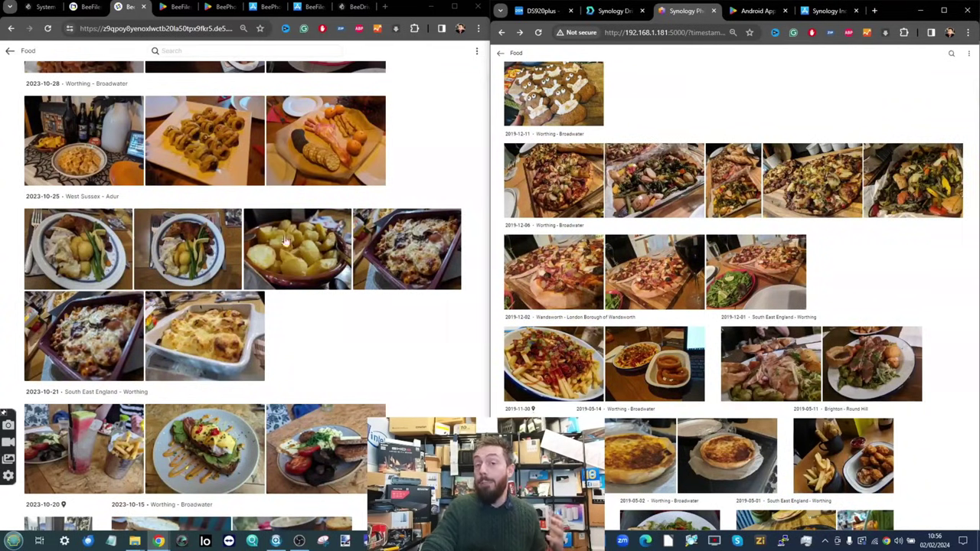
pyautogui.click(10, 50)
pyautogui.click(500, 53)
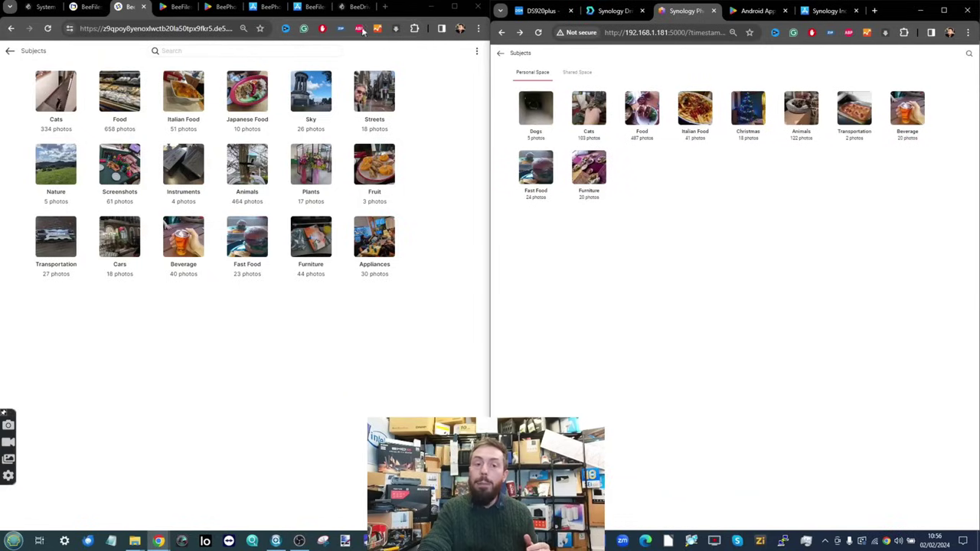
pyautogui.click(10, 51)
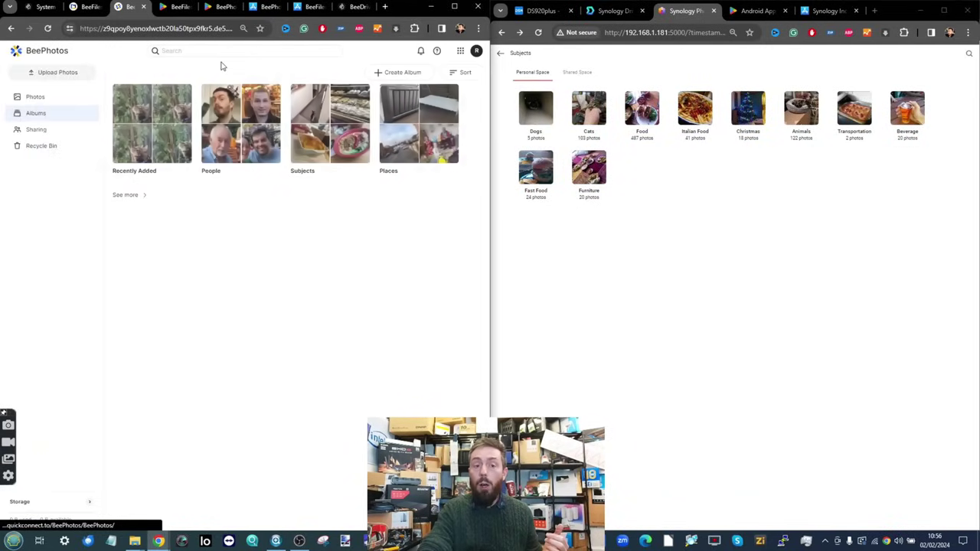
pyautogui.click(365, 120)
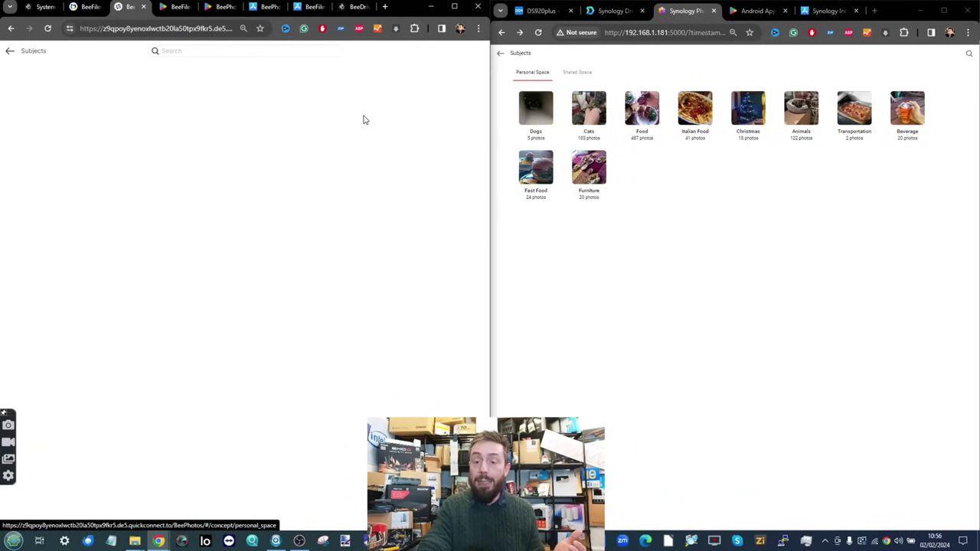
pyautogui.click(10, 53)
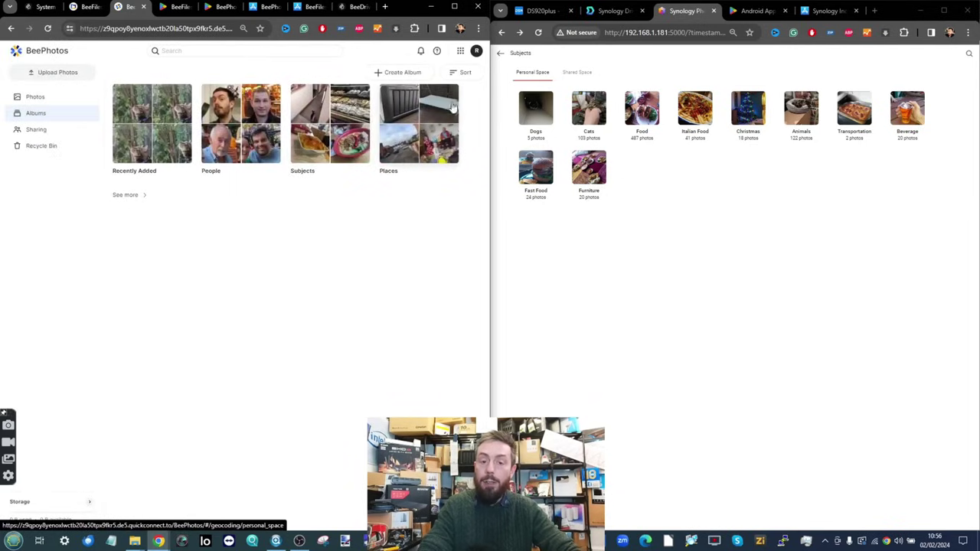
# Compare the Places albums in BeePhotos and Synology Photos, and return both apps to their albums overviews
pyautogui.click(427, 115)
pyautogui.click(502, 55)
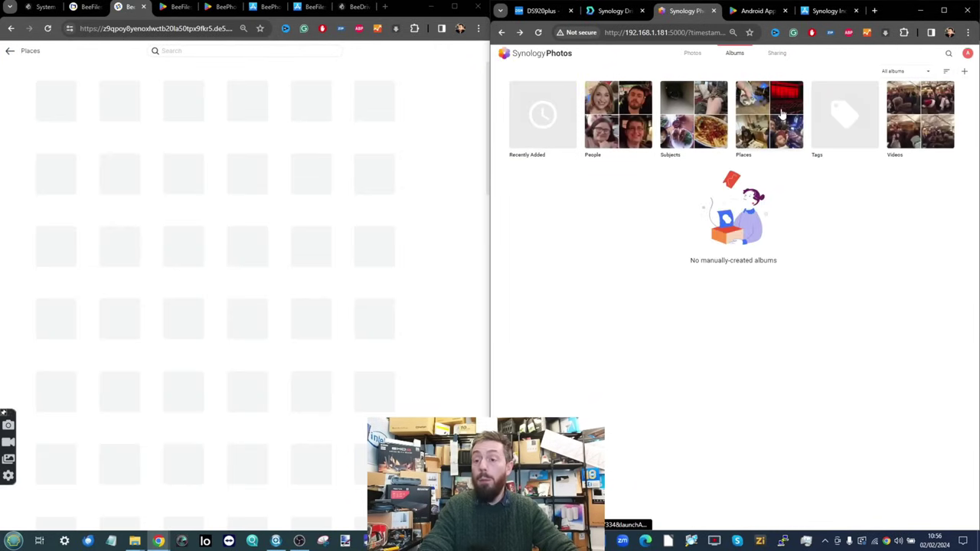
pyautogui.click(780, 113)
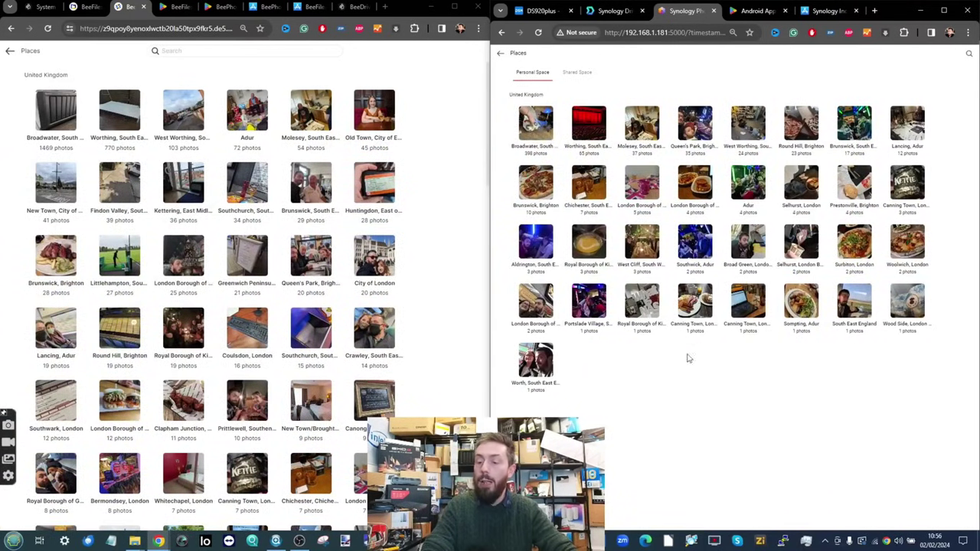
pyautogui.click(500, 53)
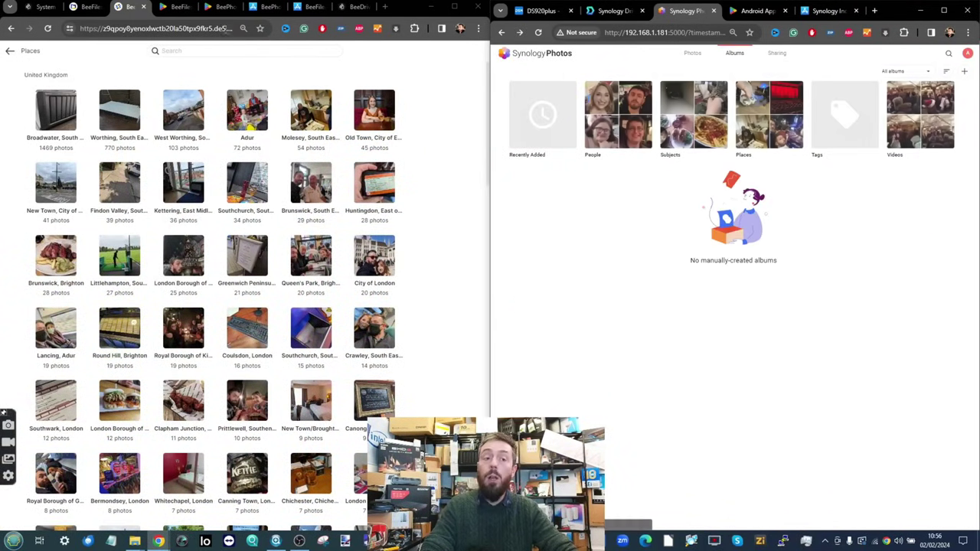
pyautogui.click(11, 51)
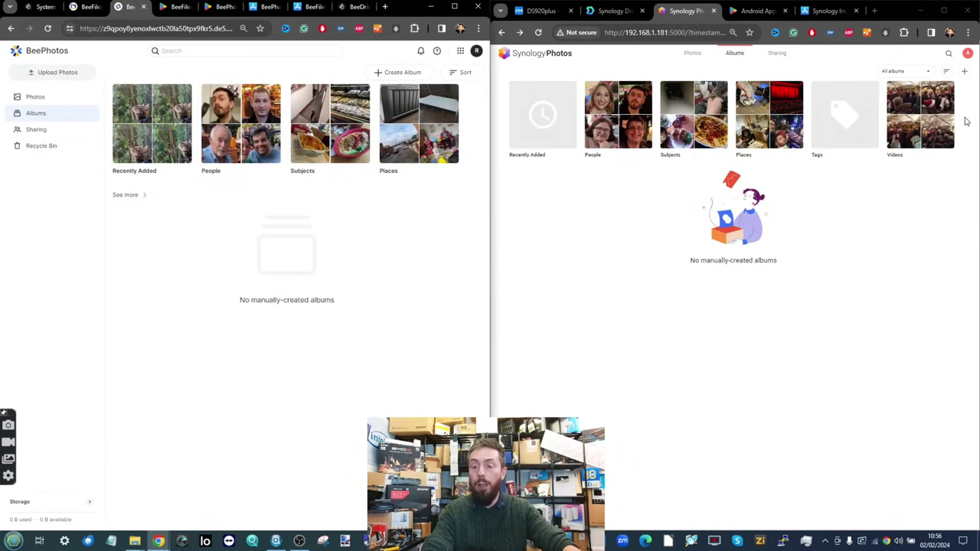
# Expand the BeePhotos album list, compare the Videos albums in both photo apps, and return to their albums overviews
pyautogui.click(911, 147)
pyautogui.scroll(3, 911, 147)
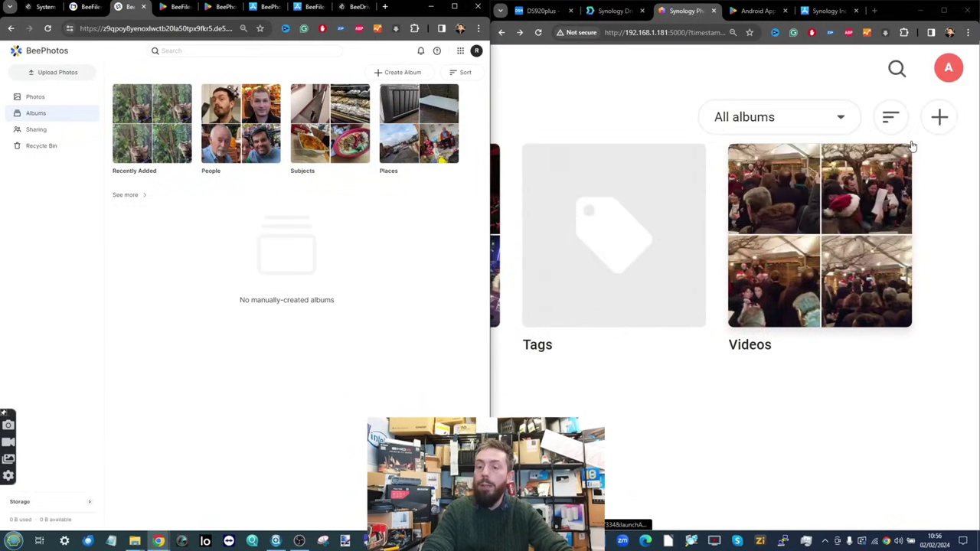
pyautogui.hotkey('ctrl', '0')
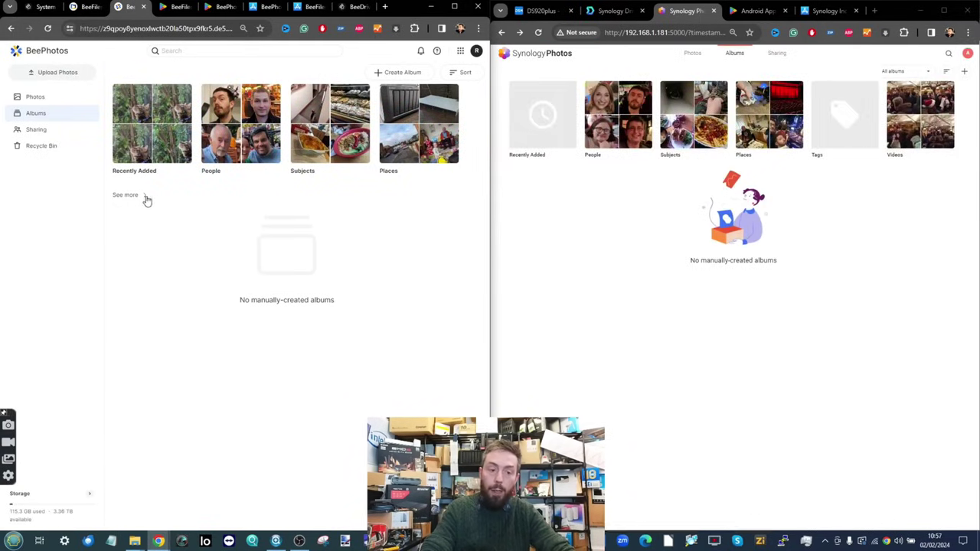
pyautogui.click(145, 196)
pyautogui.click(245, 239)
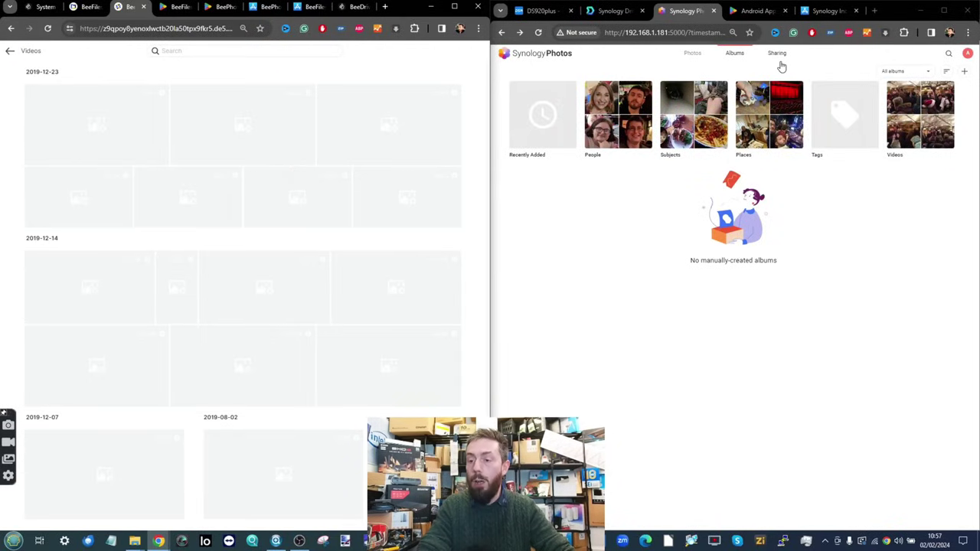
pyautogui.click(912, 97)
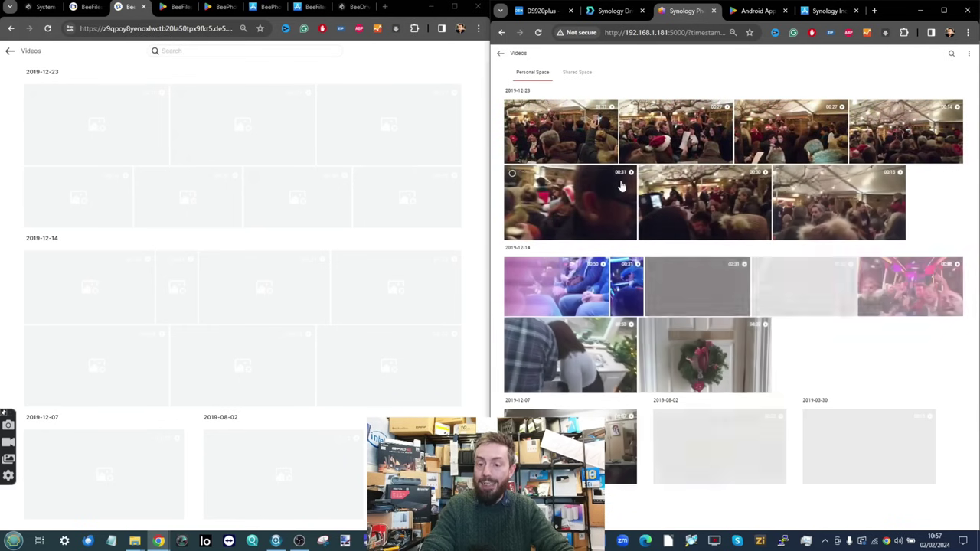
pyautogui.click(9, 52)
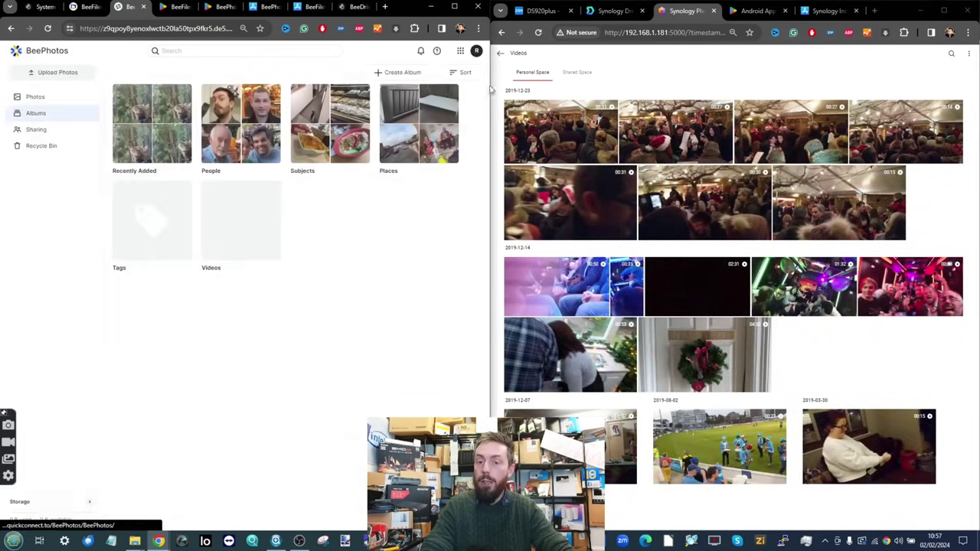
pyautogui.click(500, 54)
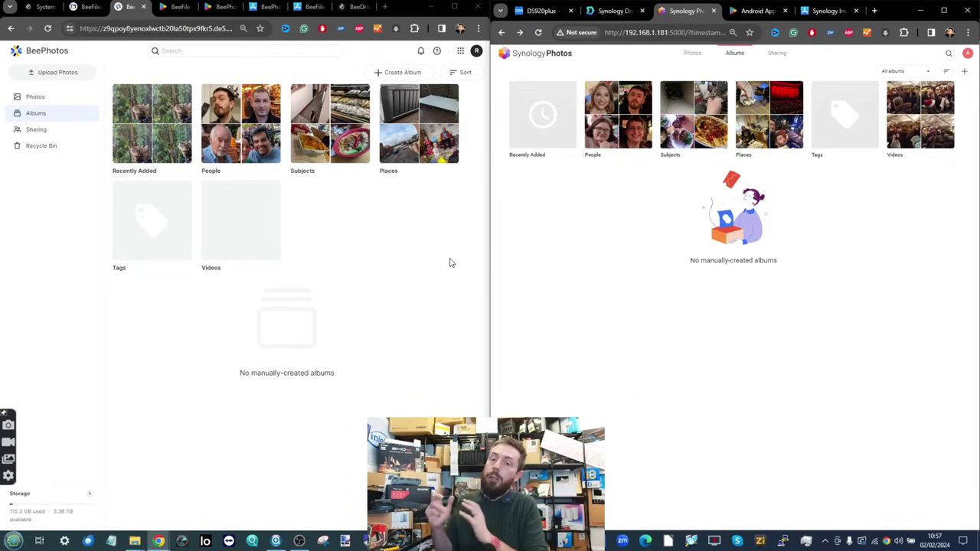
# Show the DSM desktop beside the BeeStation and look through its System Settings, BeeFiles and BeePhotos pages
pyautogui.click(544, 11)
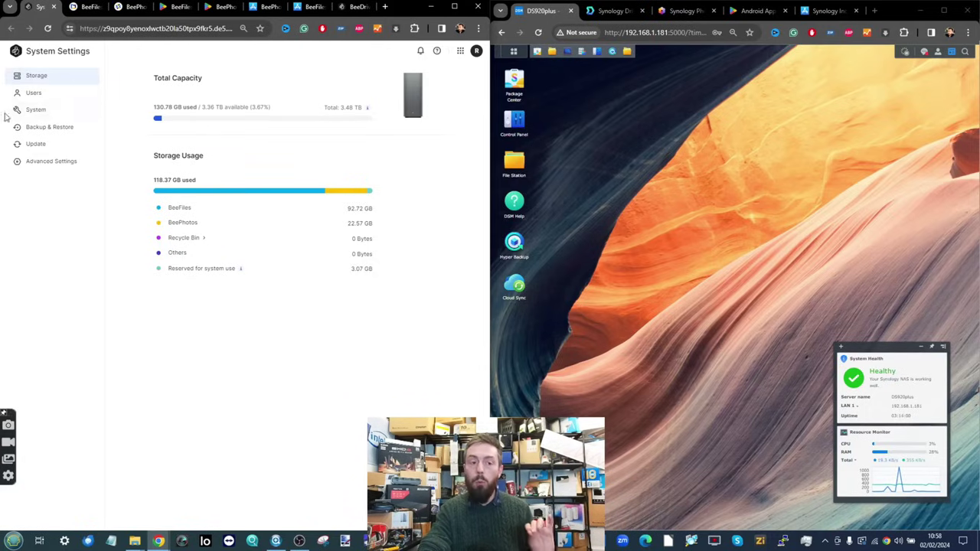
pyautogui.click(84, 6)
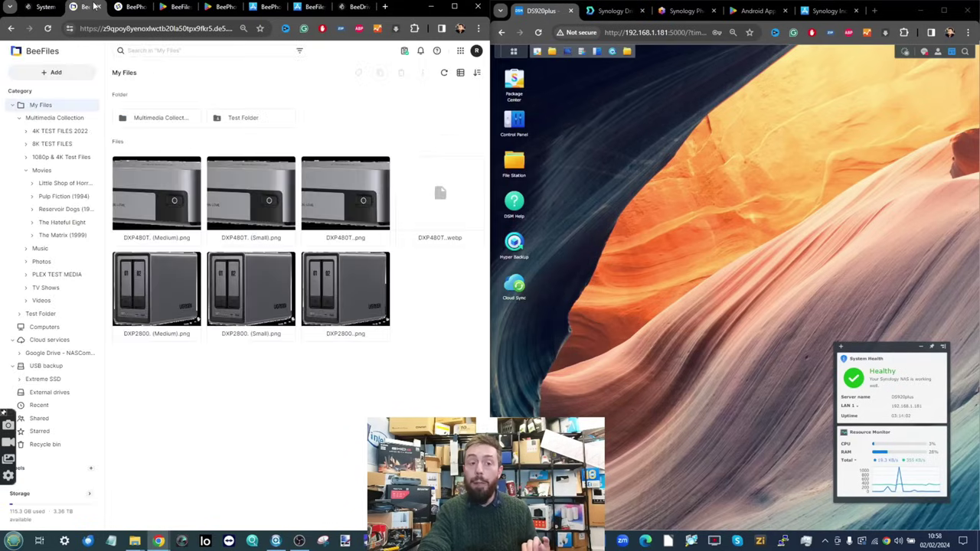
pyautogui.click(130, 6)
pyautogui.click(38, 6)
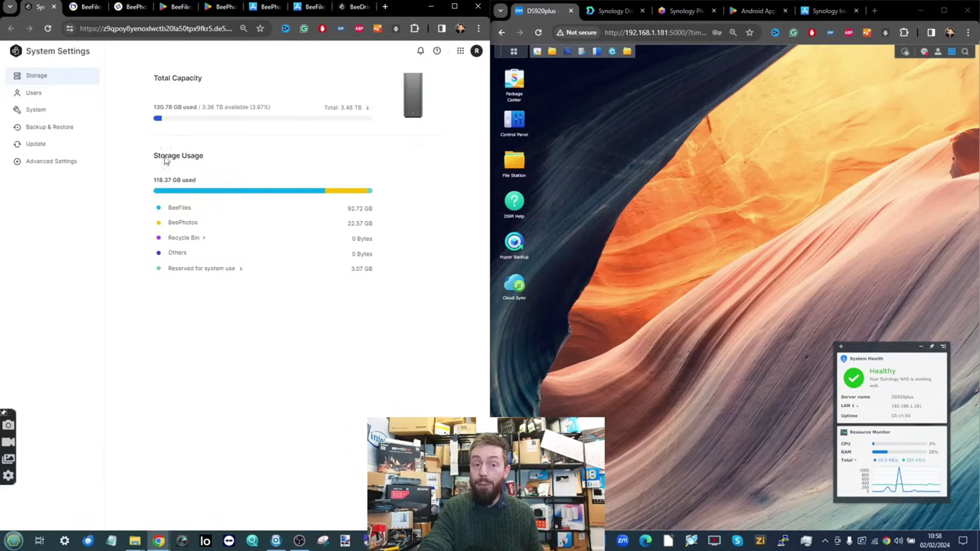
pyautogui.click(268, 6)
pyautogui.click(226, 6)
pyautogui.click(39, 6)
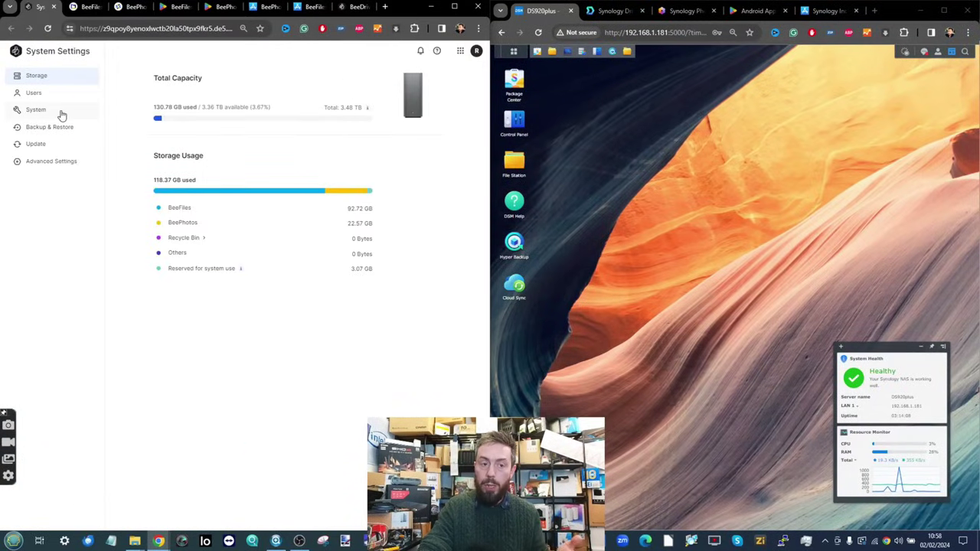
# View the BeeStation's Advanced Settings, check BeeFiles and BeePhotos once more, and return to System Settings
pyautogui.click(34, 160)
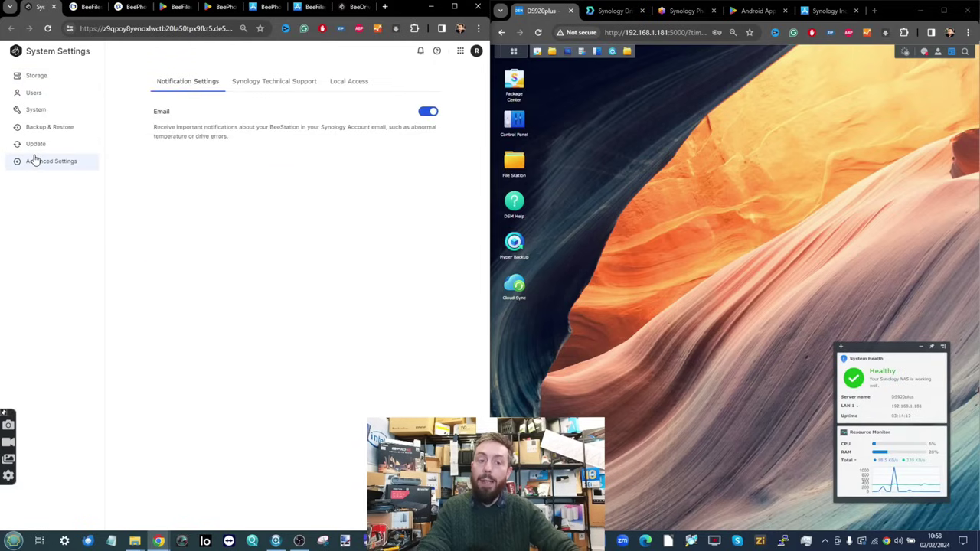
pyautogui.click(86, 7)
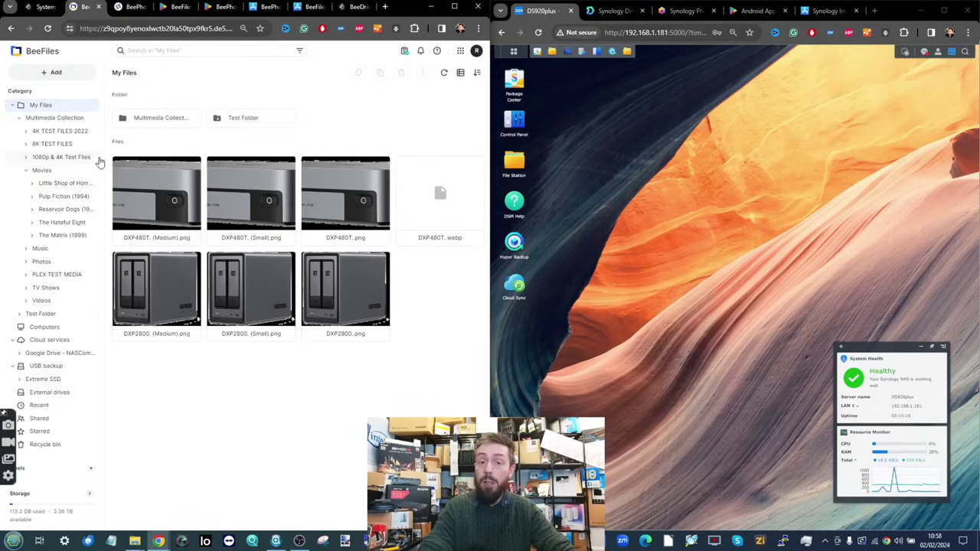
pyautogui.click(130, 6)
pyautogui.click(36, 6)
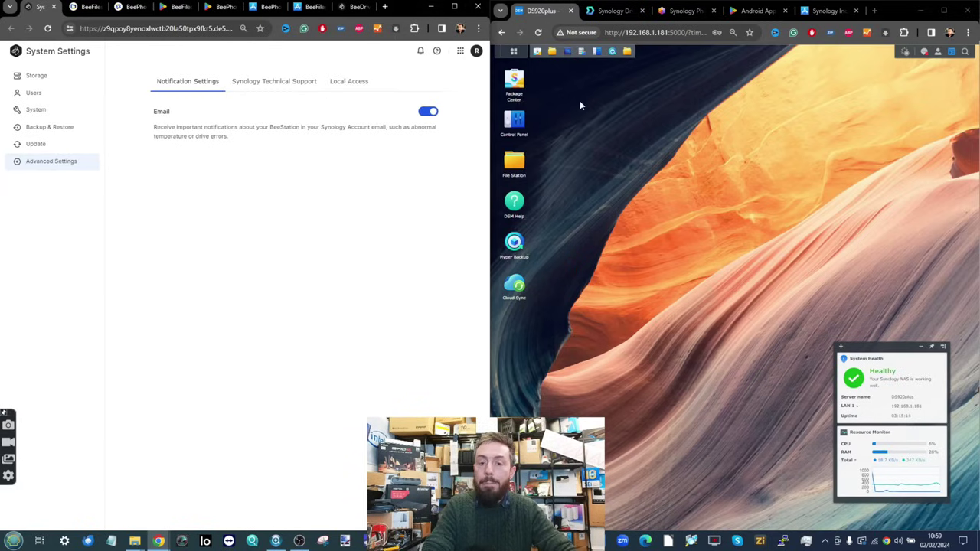
# Browse all packages in the DSM Package Center down to the third-party Contributor section
pyautogui.click(514, 79)
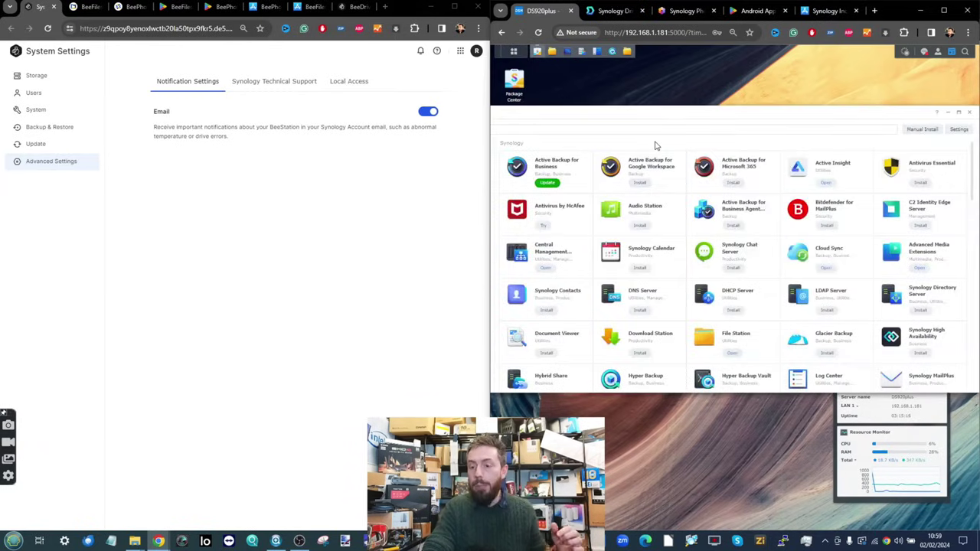
pyautogui.scroll(-2, 655, 146)
pyautogui.scroll(-10, 655, 145)
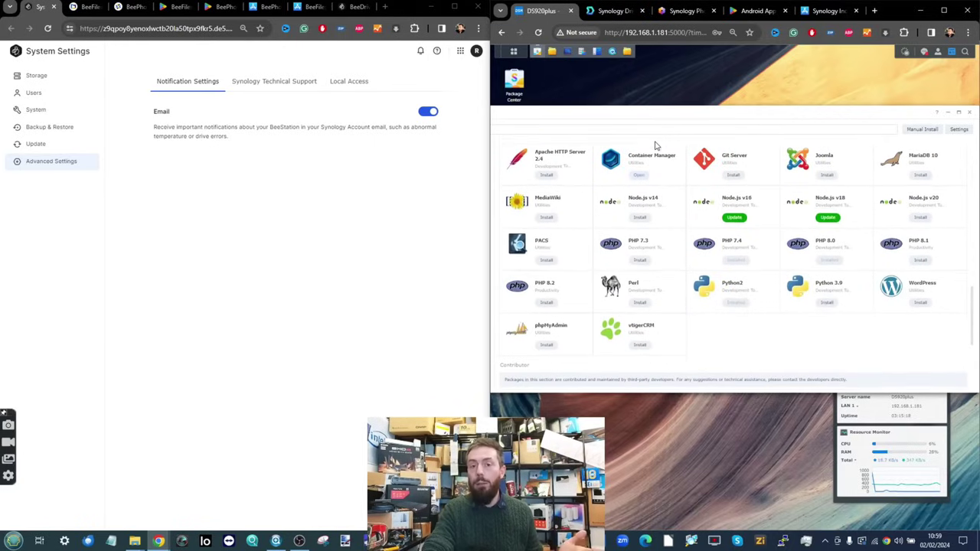
pyautogui.scroll(-5, 700, 301)
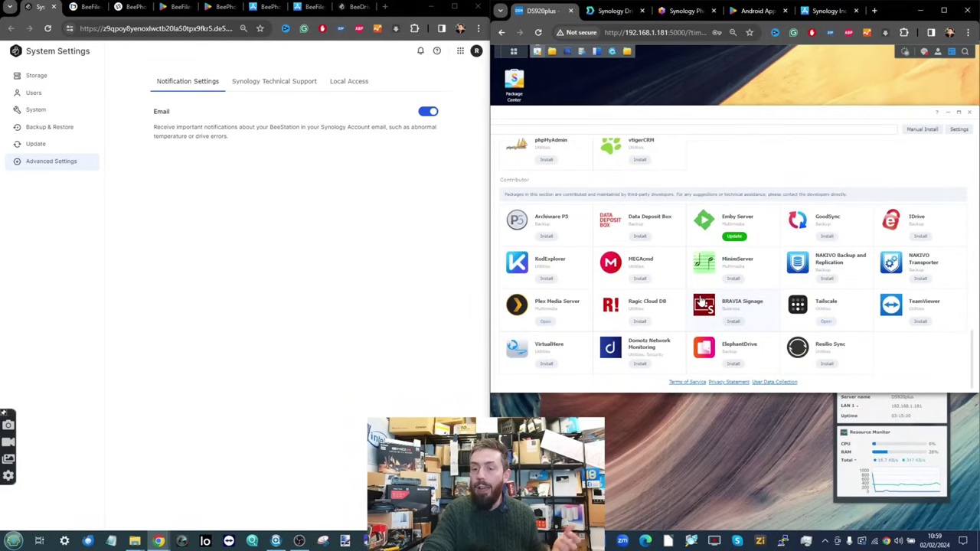
pyautogui.doubleClick(665, 110)
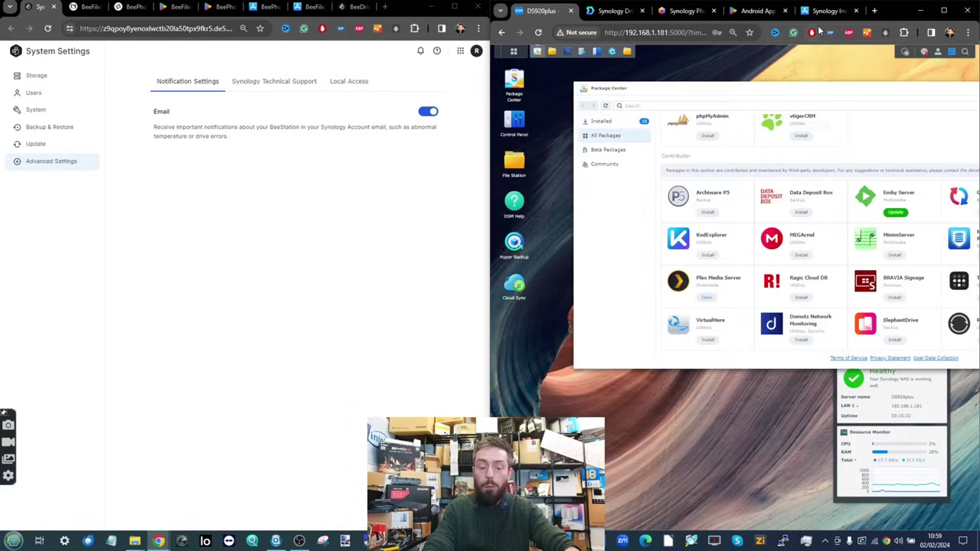
# Search the web for "SYNOL COMMUNITY" in a new browser tab and open the official Synology Community site
pyautogui.hotkey('ctrl', 't')
pyautogui.write('SYNOL')
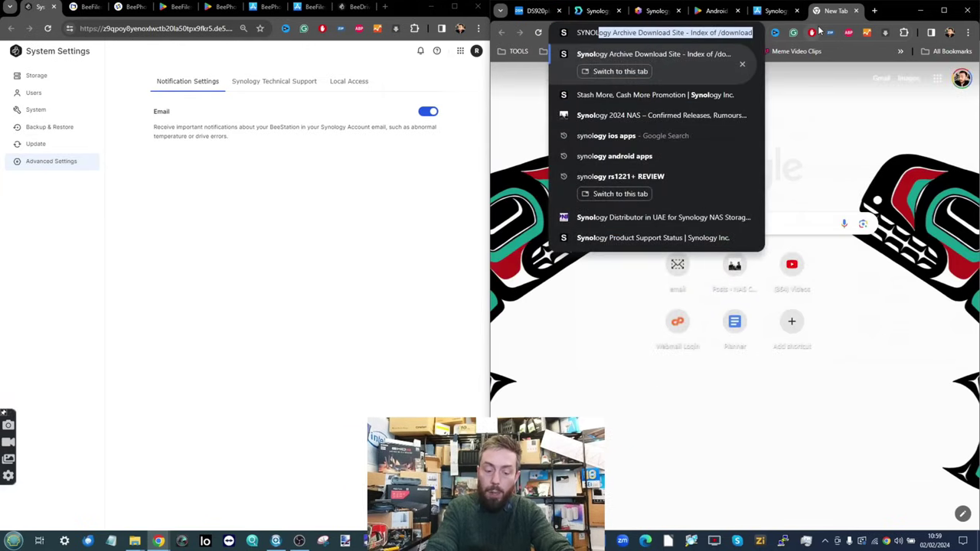
pyautogui.write(' COMMUNITY')
pyautogui.press('Return')
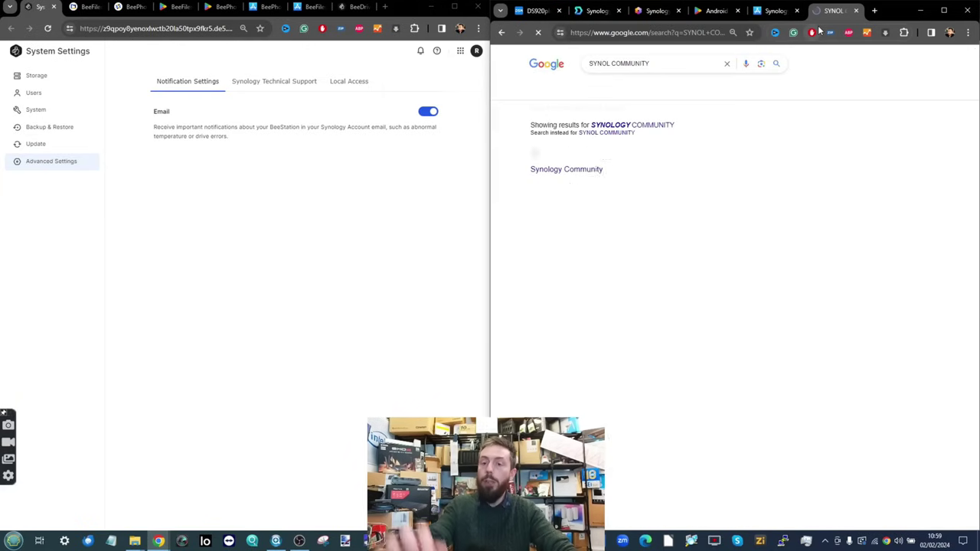
pyautogui.click(584, 169)
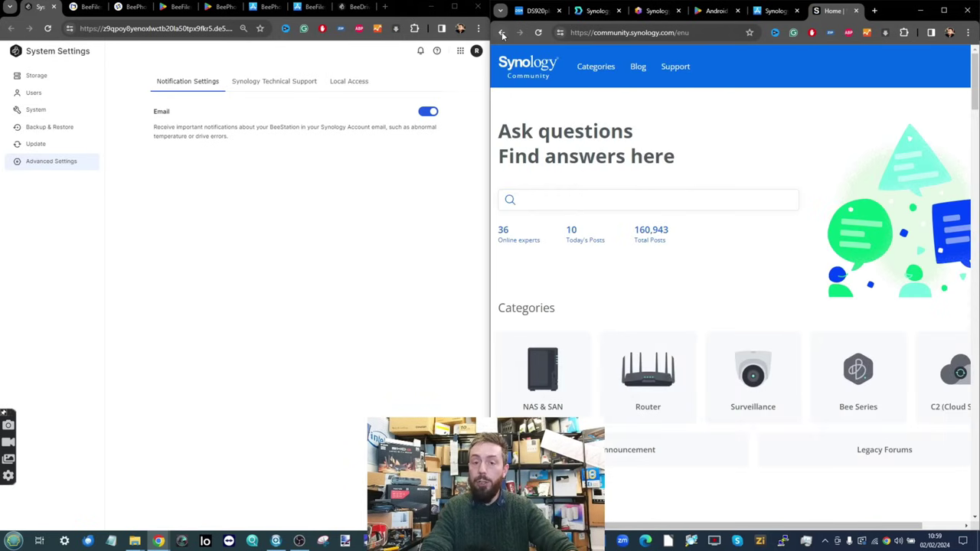
# Go back to the search results, open the SynoCommunity site, and look through its package repository features
pyautogui.hotkey('alt', 'Left')
pyautogui.click(568, 329)
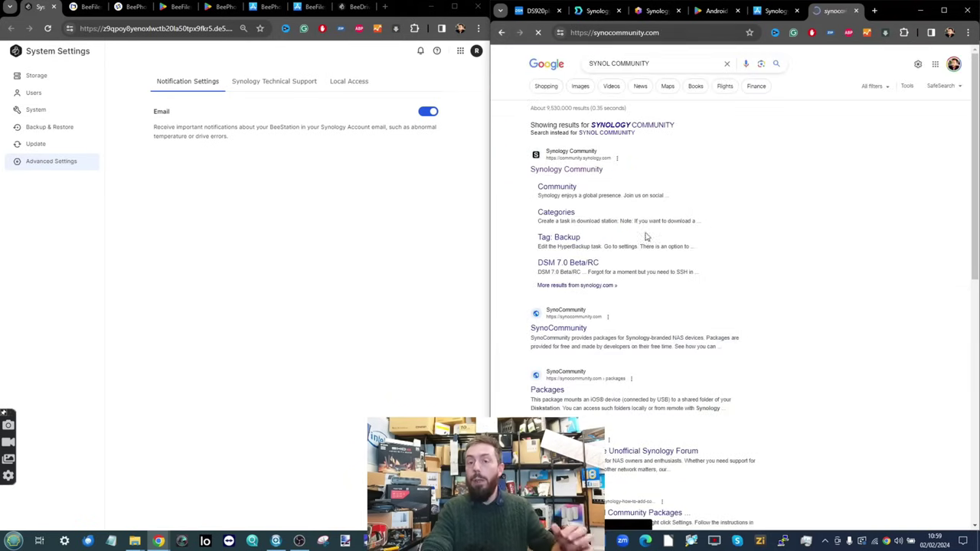
pyautogui.scroll(-4, 646, 236)
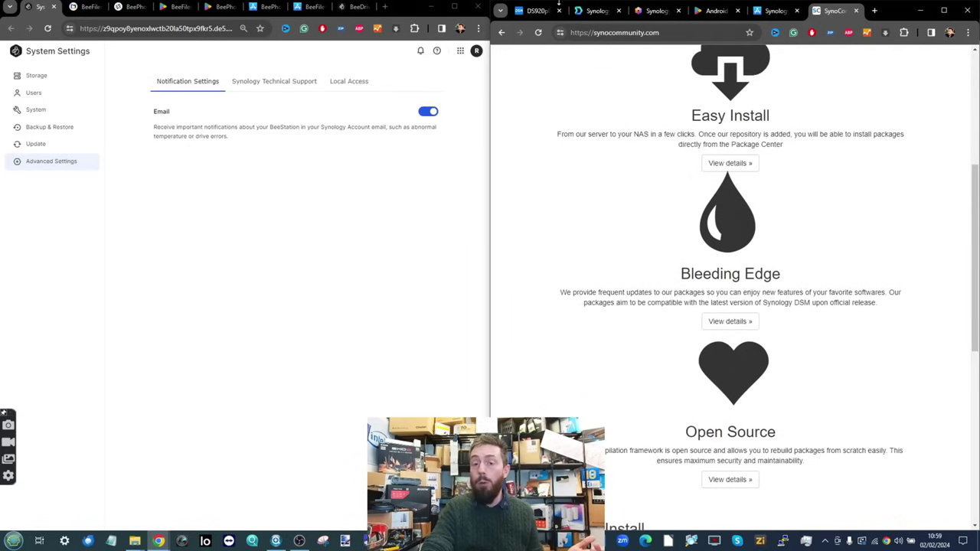
# Return to the DSM desktop, move the Package Center window until its controls are reachable, and close it
pyautogui.hotkey('ctrl', '1')
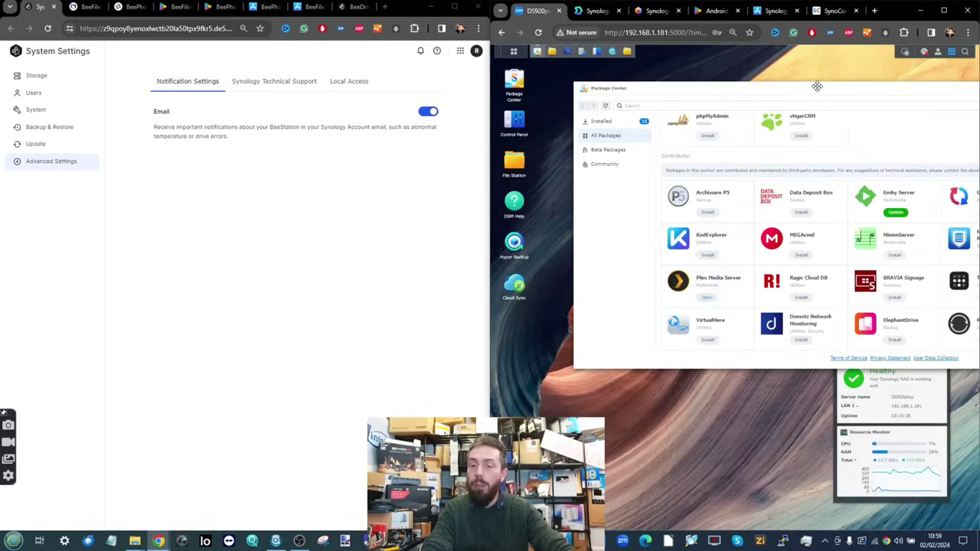
pyautogui.moveTo(805, 92); pyautogui.dragTo(678, 108)
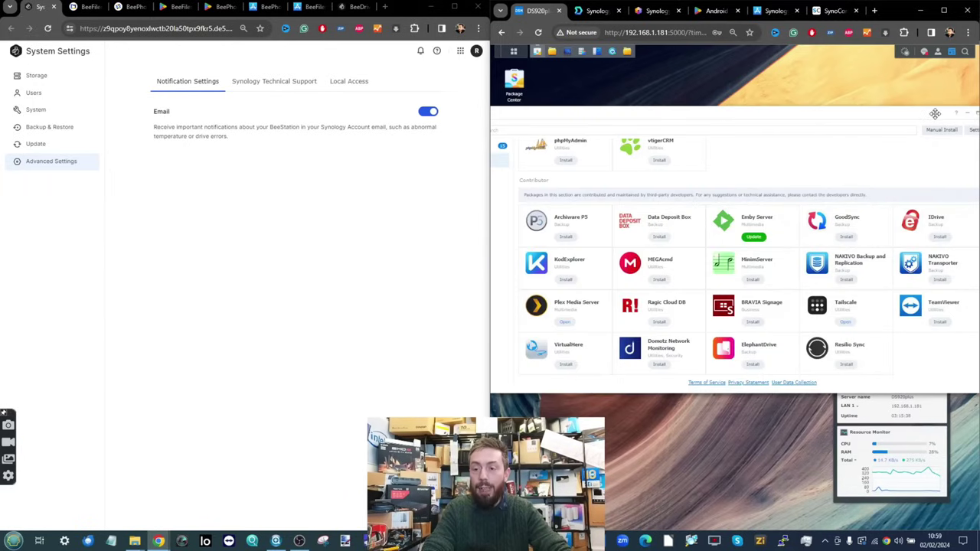
pyautogui.moveTo(934, 114); pyautogui.dragTo(882, 113)
pyautogui.click(936, 114)
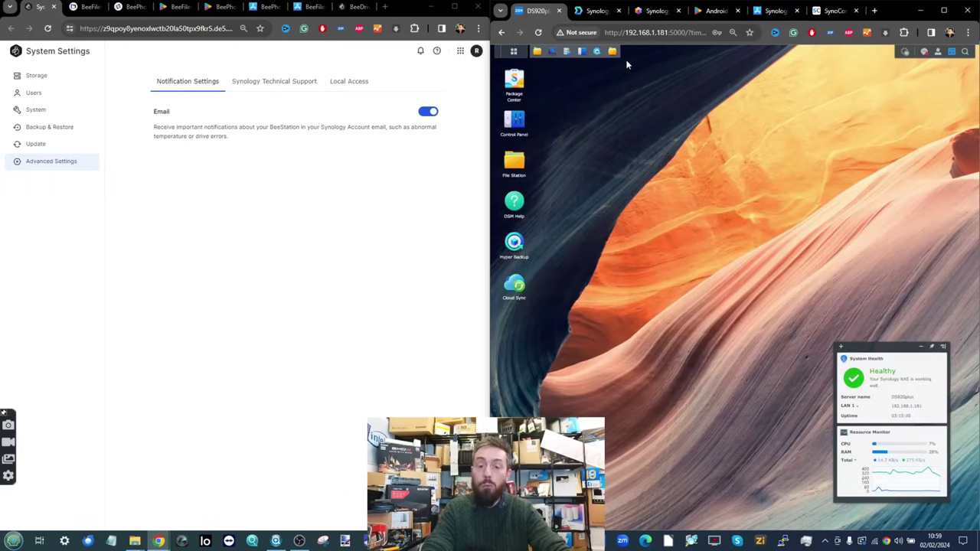
# Check the Security and Terminal & SNMP settings in the DSM Control Panel, and close it
pyautogui.click(514, 123)
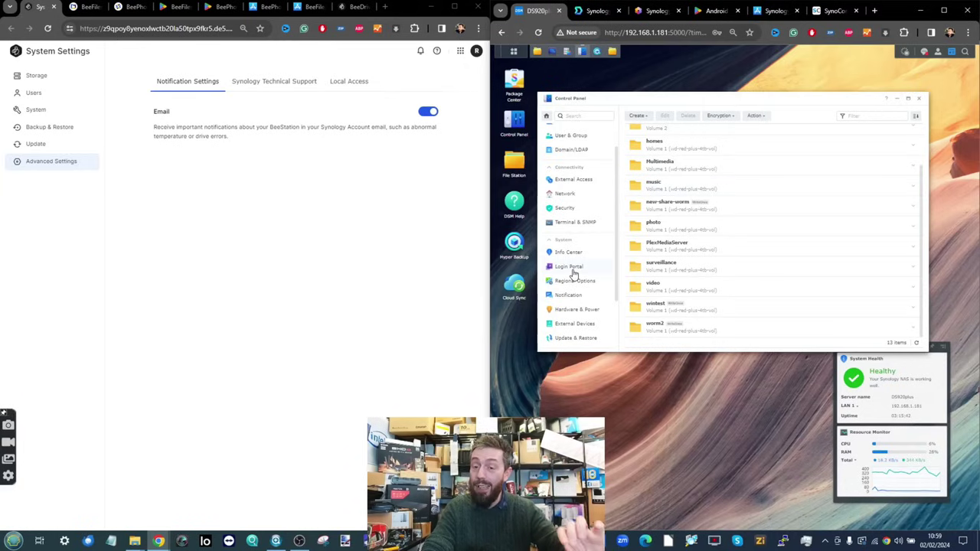
pyautogui.click(582, 210)
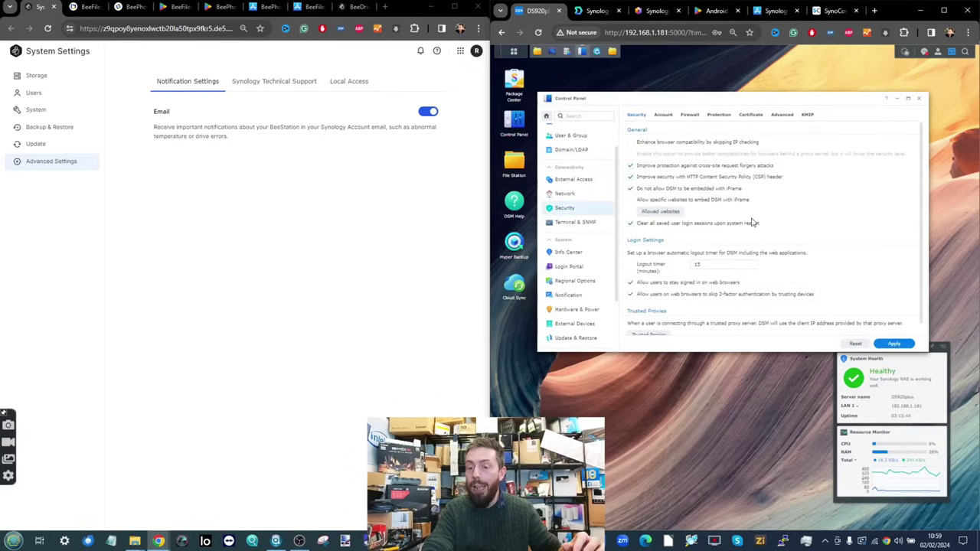
pyautogui.click(582, 223)
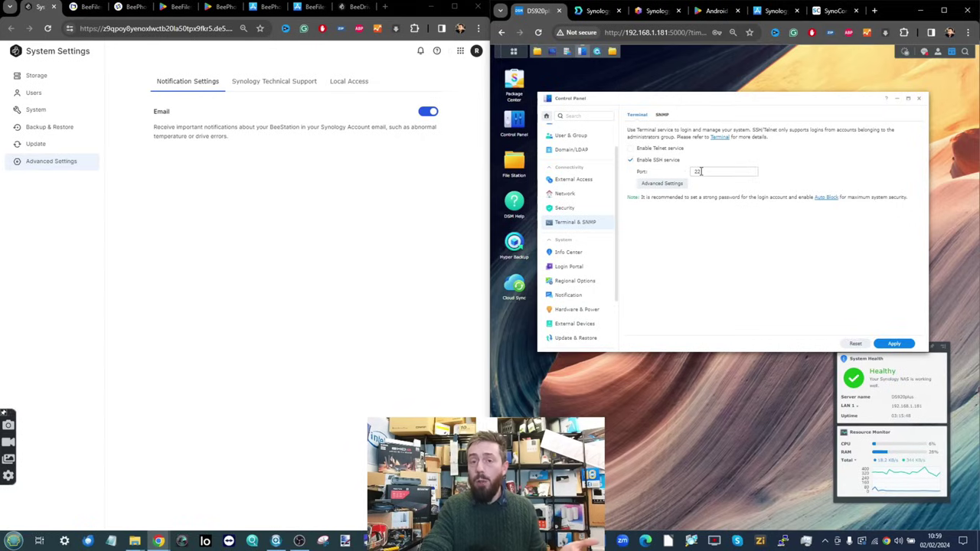
pyautogui.click(919, 98)
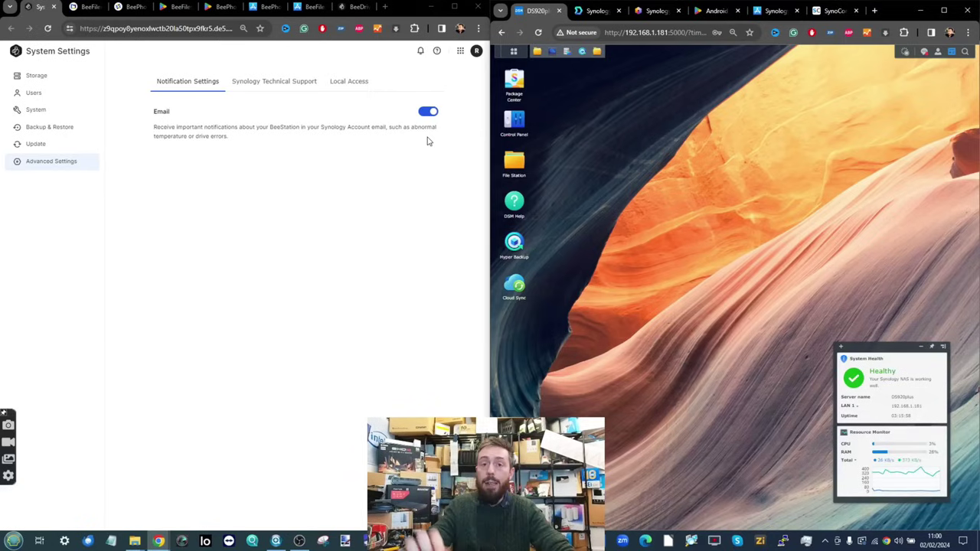
# Compare the BeeStation's storage capacity and usage page with the volume and drive information in DSM Storage Manager
pyautogui.click(37, 75)
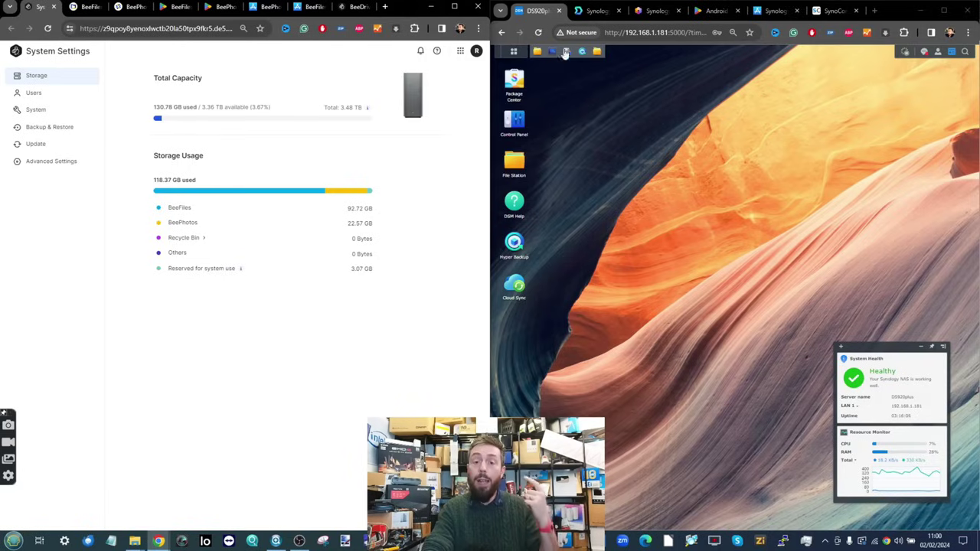
pyautogui.click(517, 54)
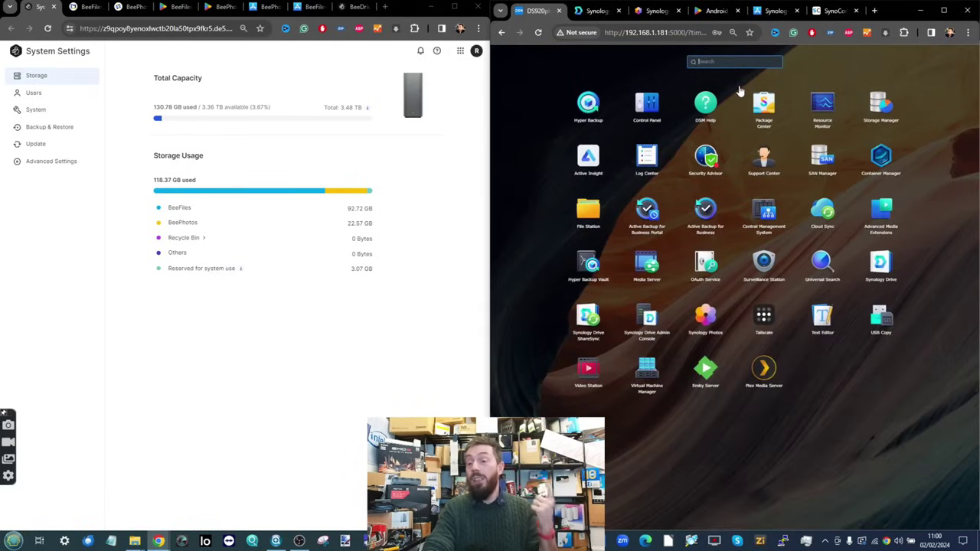
pyautogui.click(887, 115)
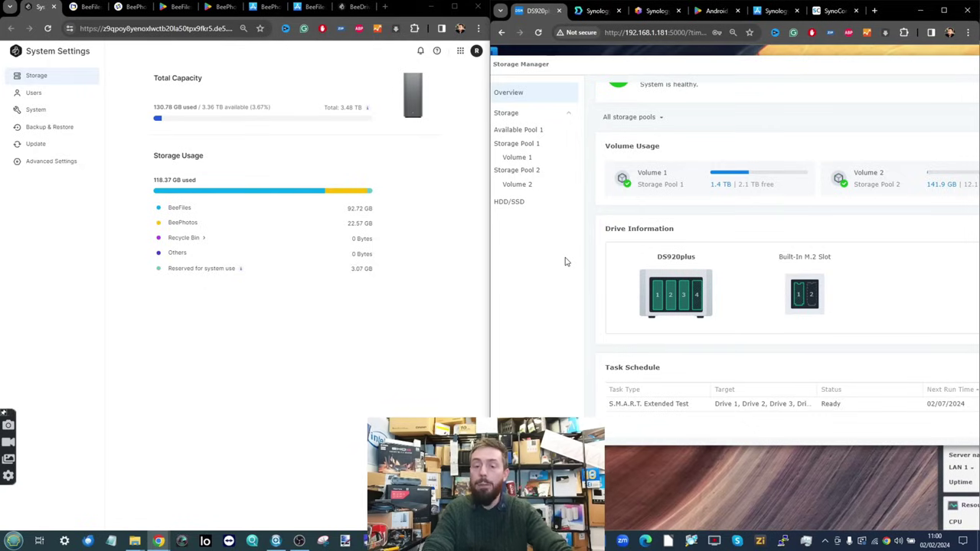
pyautogui.moveTo(657, 312)
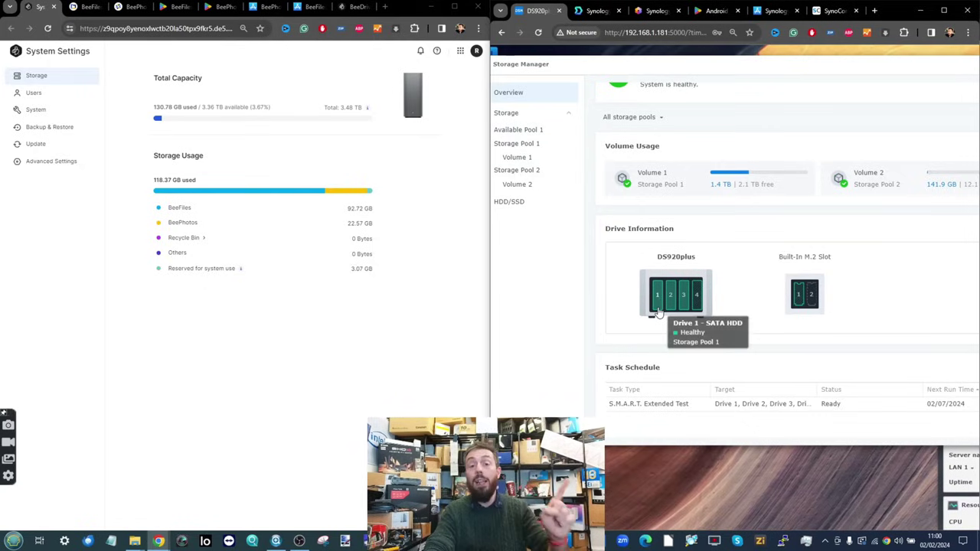
pyautogui.keyDown('ctrl'); pyautogui.scroll(5, 191, 223); pyautogui.keyUp('ctrl')
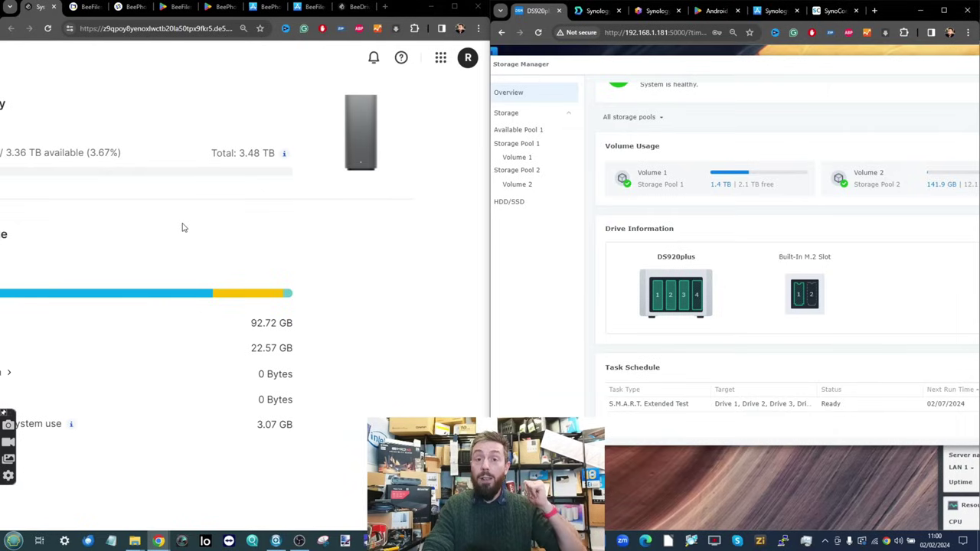
pyautogui.hotkey('ctrl', '0')
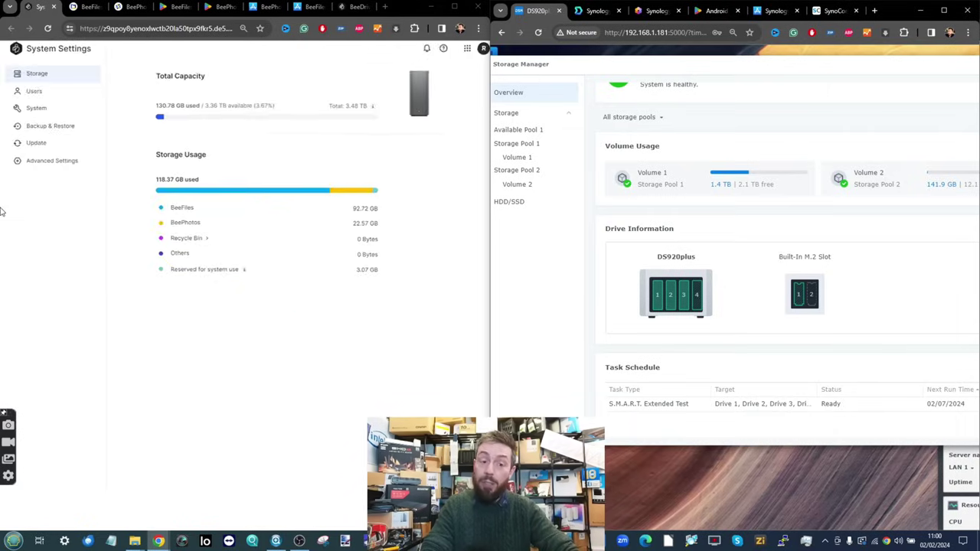
# Review the BeeStation's Backup & Restore page alongside the USB backup section of BeeFiles and the BeePhotos albums
pyautogui.click(43, 125)
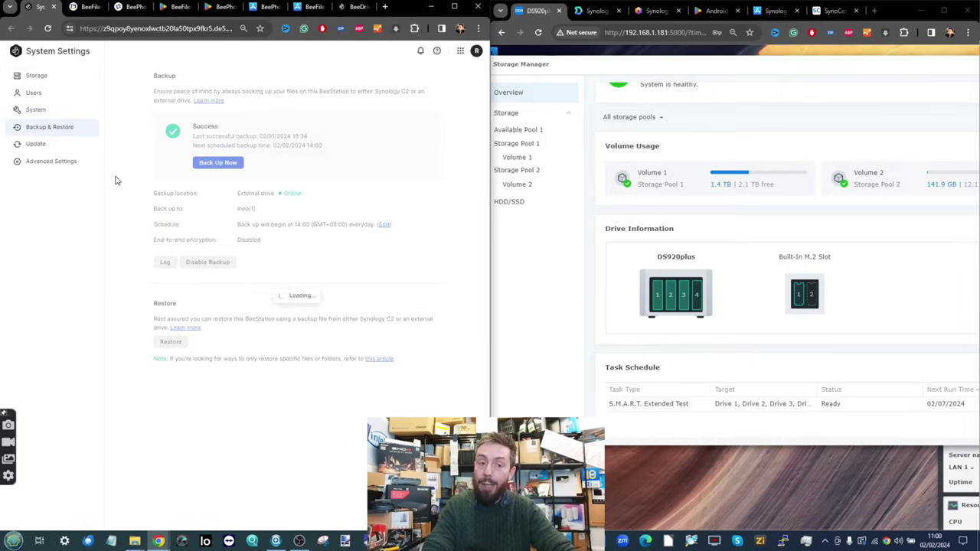
pyautogui.click(84, 7)
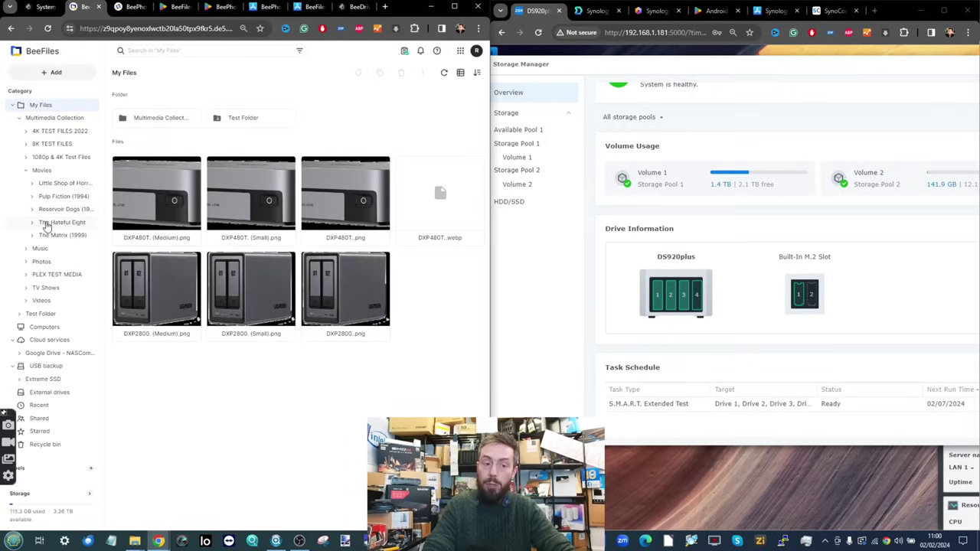
pyautogui.click(47, 368)
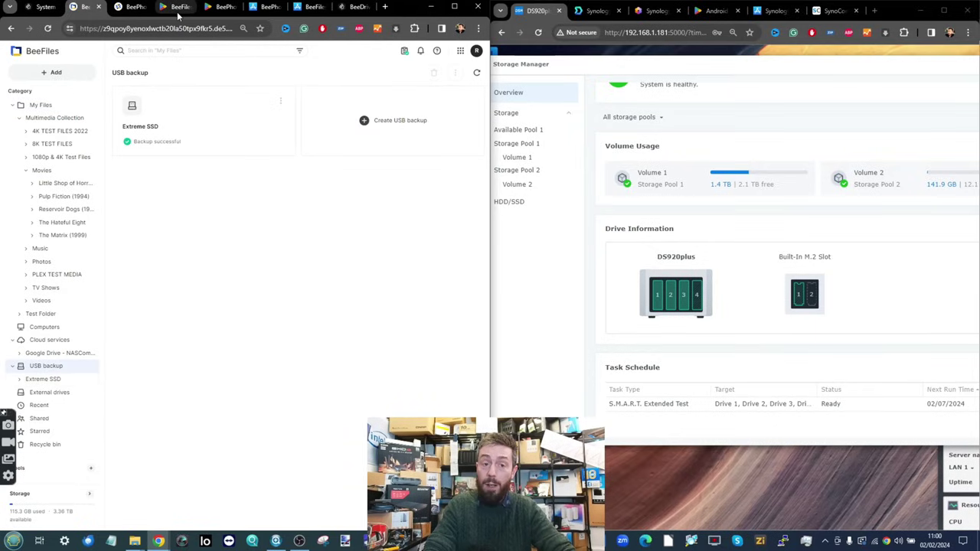
pyautogui.click(120, 7)
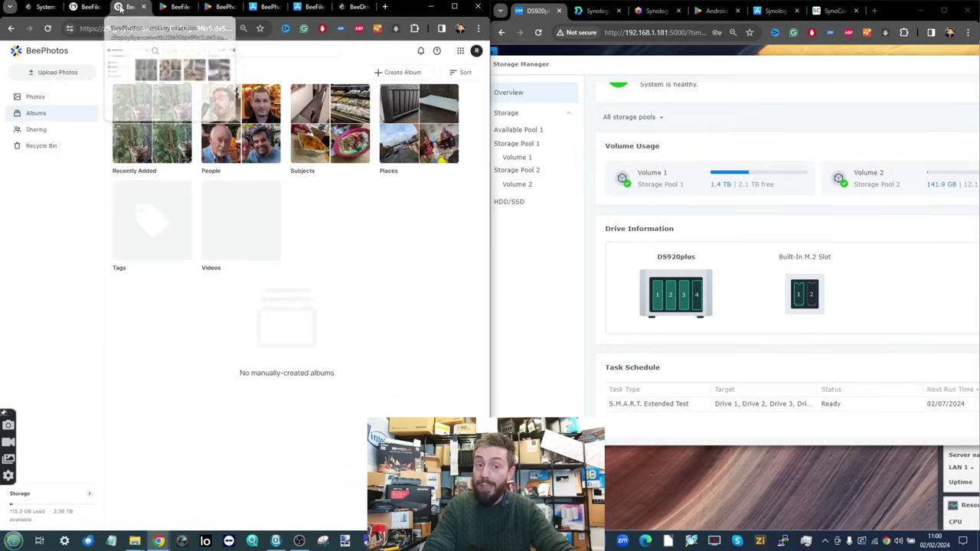
pyautogui.click(41, 8)
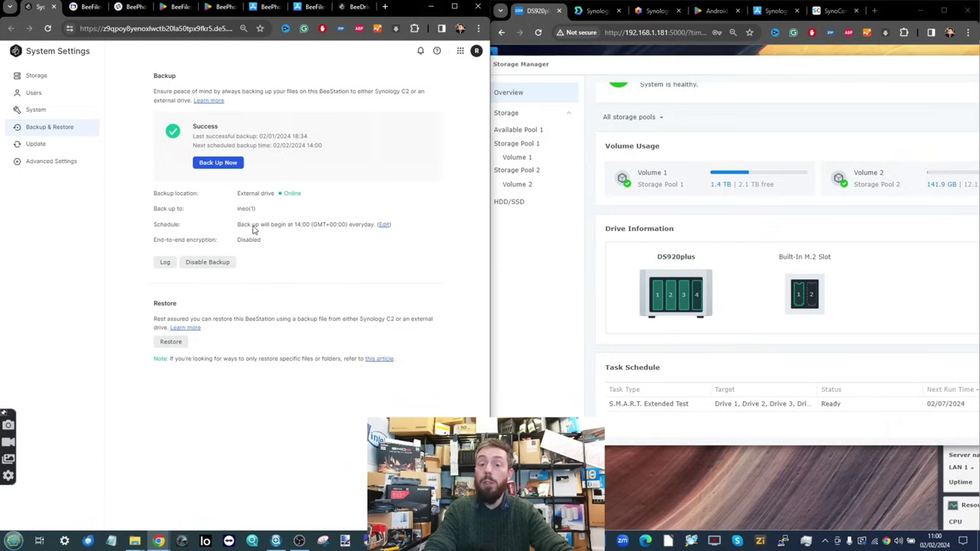
# Look over the drives in the Storage Manager overview, close it, and return to the BeeStation's storage usage page
pyautogui.scroll(-2, 744, 188)
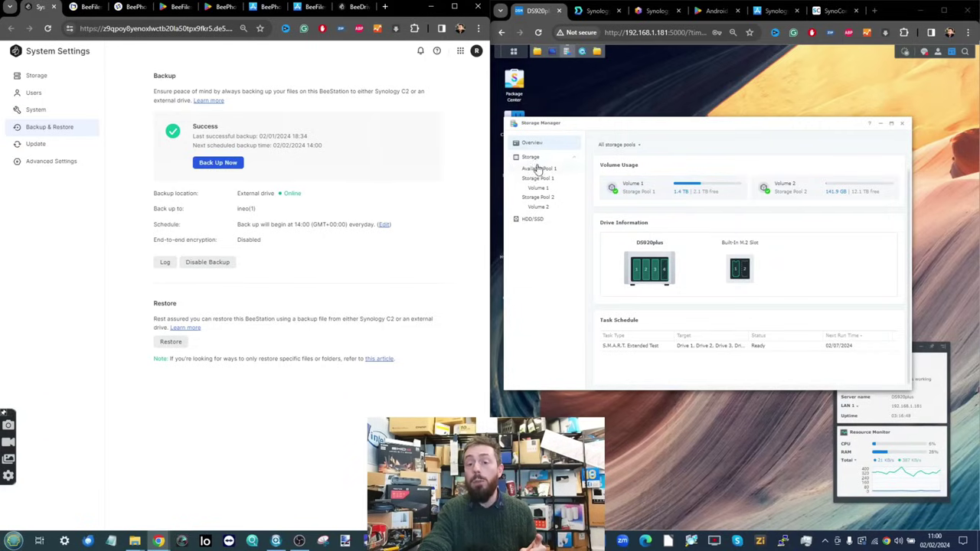
pyautogui.moveTo(644, 281)
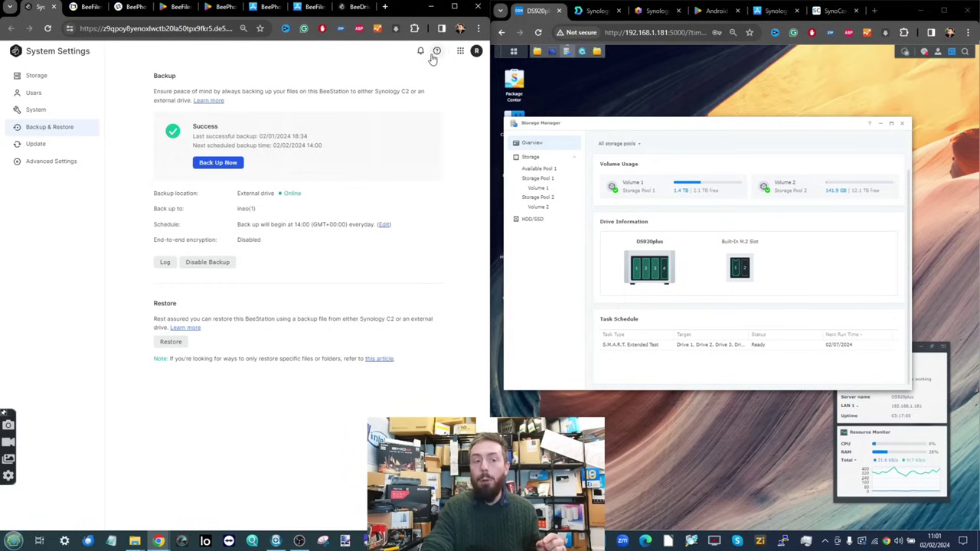
pyautogui.click(902, 123)
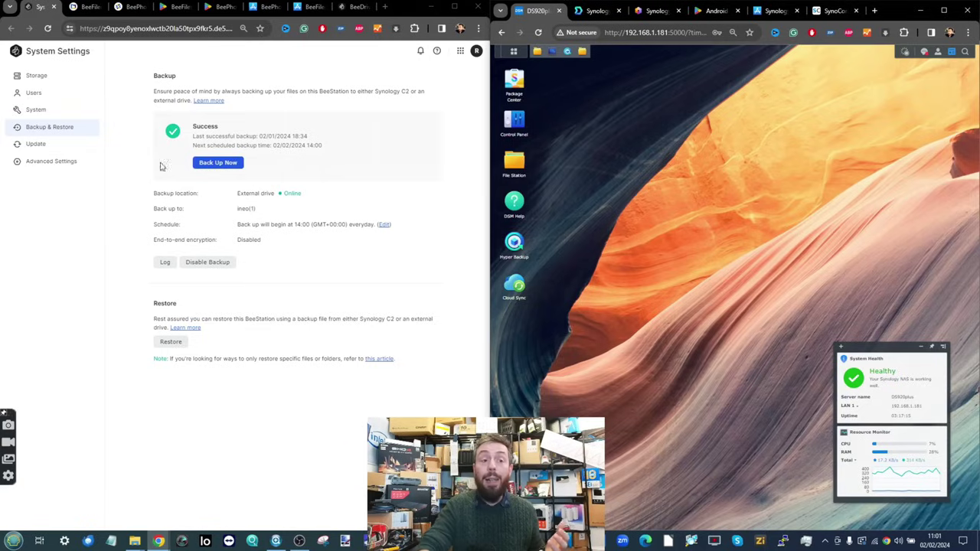
pyautogui.click(67, 77)
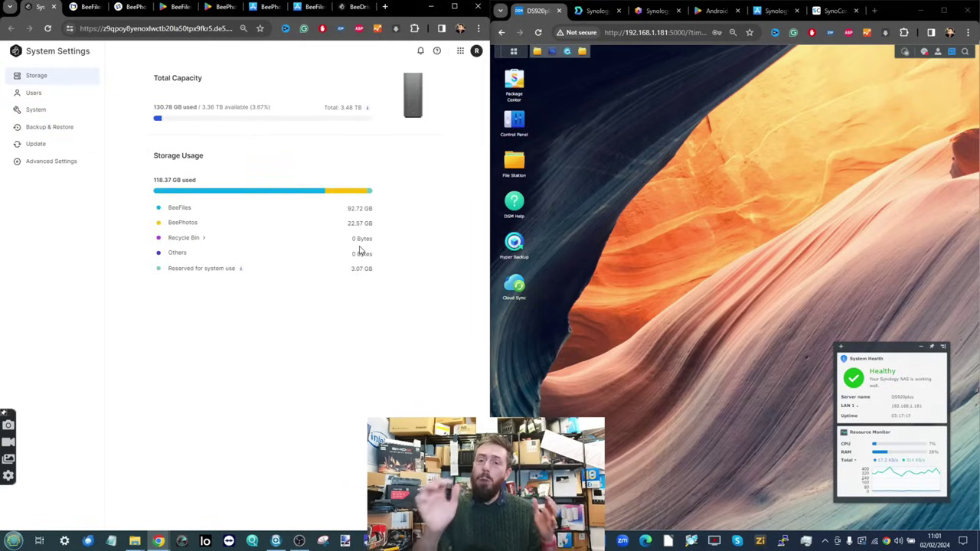